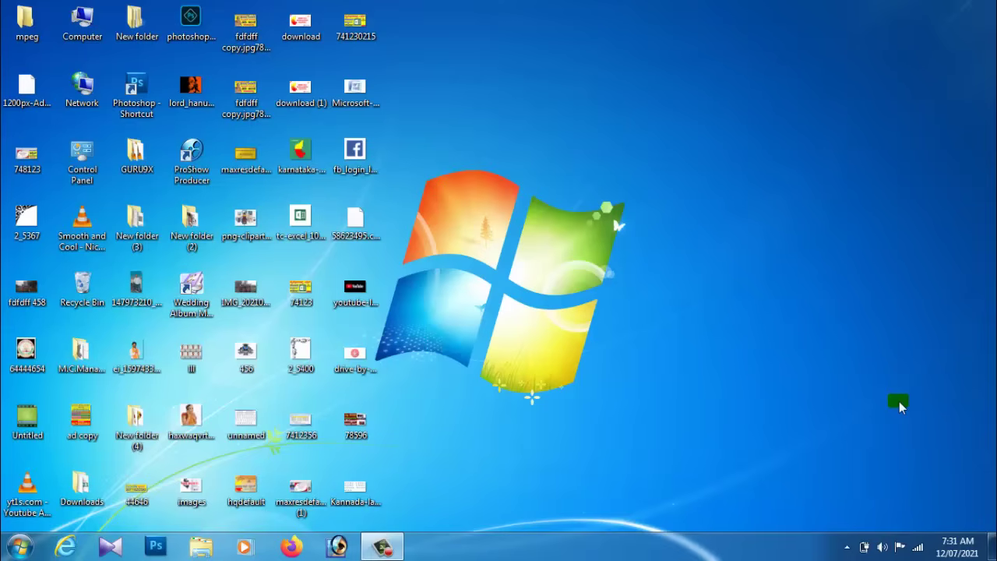
Open Microsoft Office Excel 2007 with a blank workbook
left_click(20, 545)
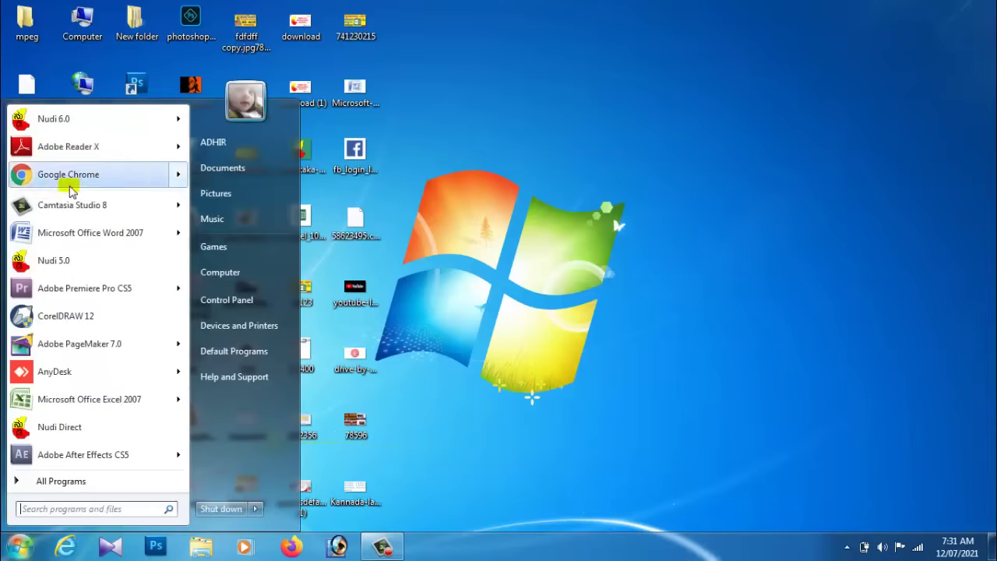
left_click(84, 408)
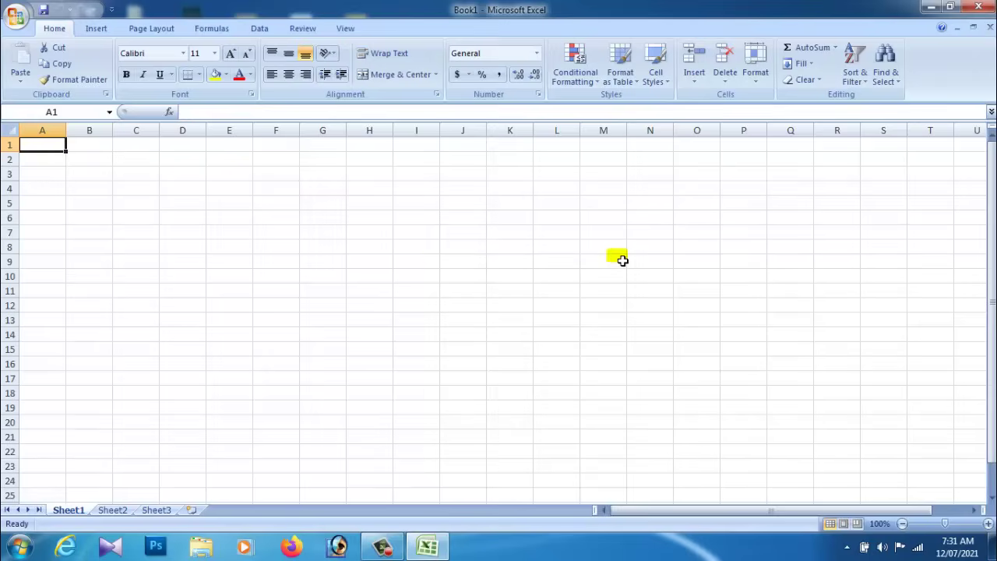
Enter the title "BILLING SYSTEMS" in cell A1
left_click(204, 281)
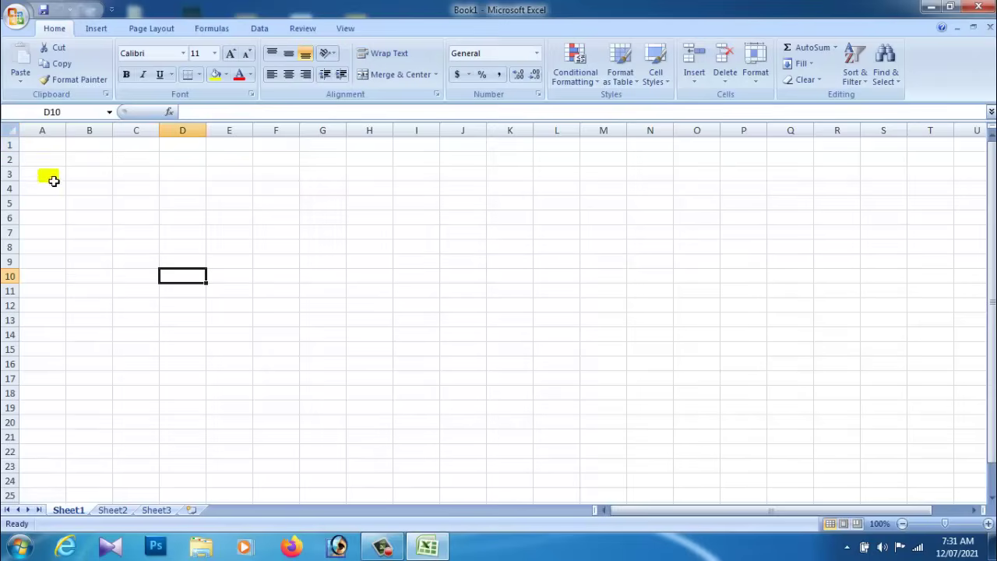
left_click(44, 146)
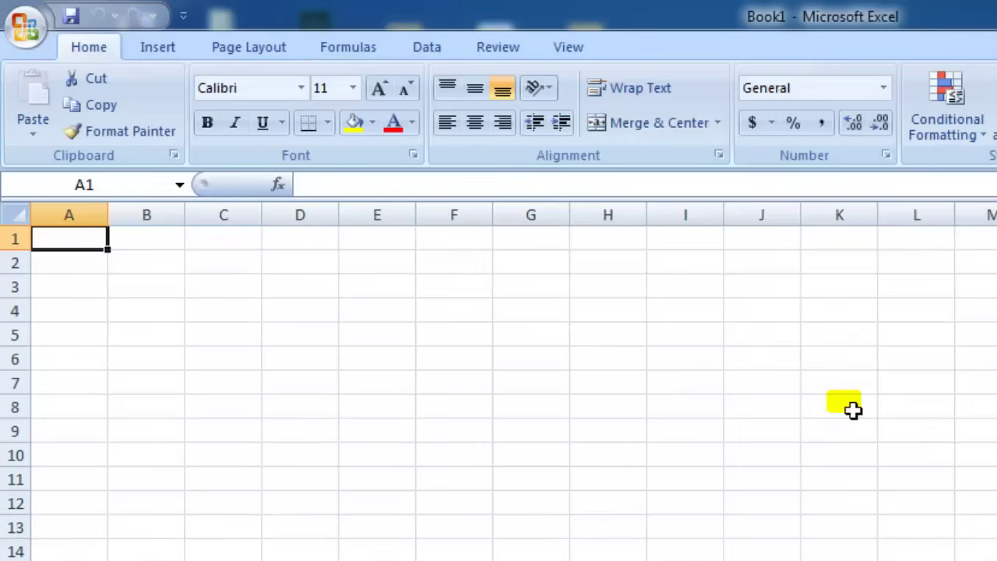
left_click(70, 289)
left_click(72, 241)
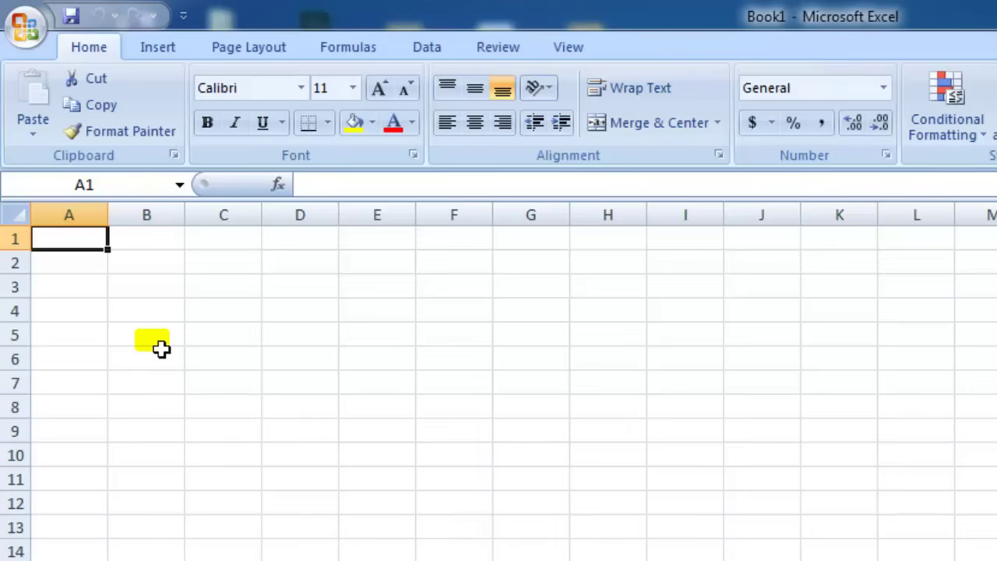
type("BILLING")
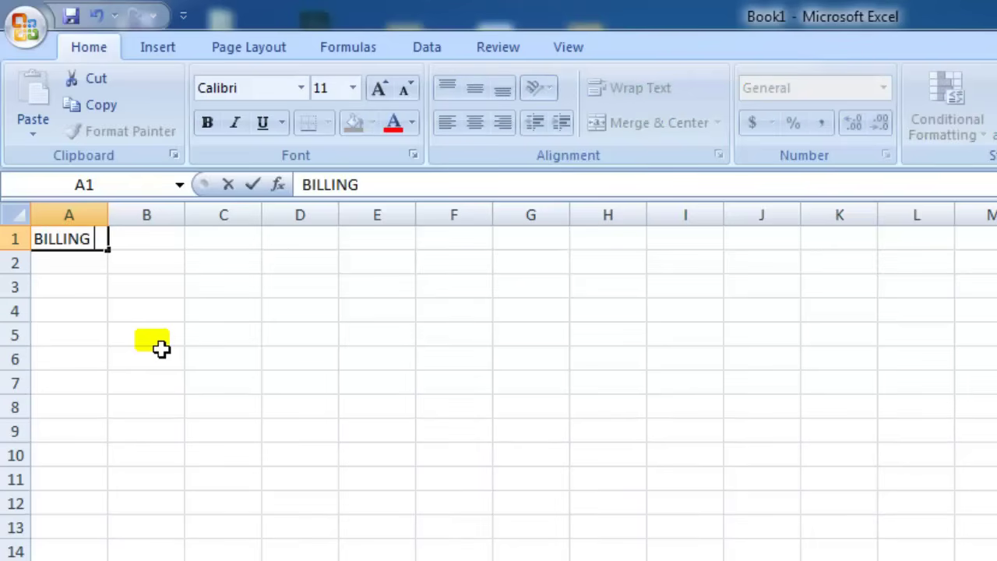
type(" SYST")
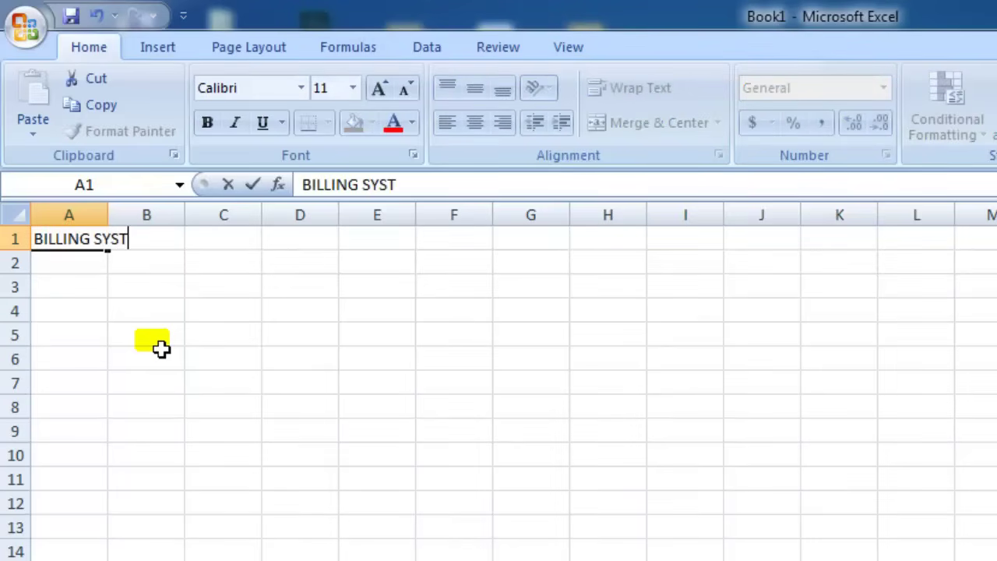
type("EMS")
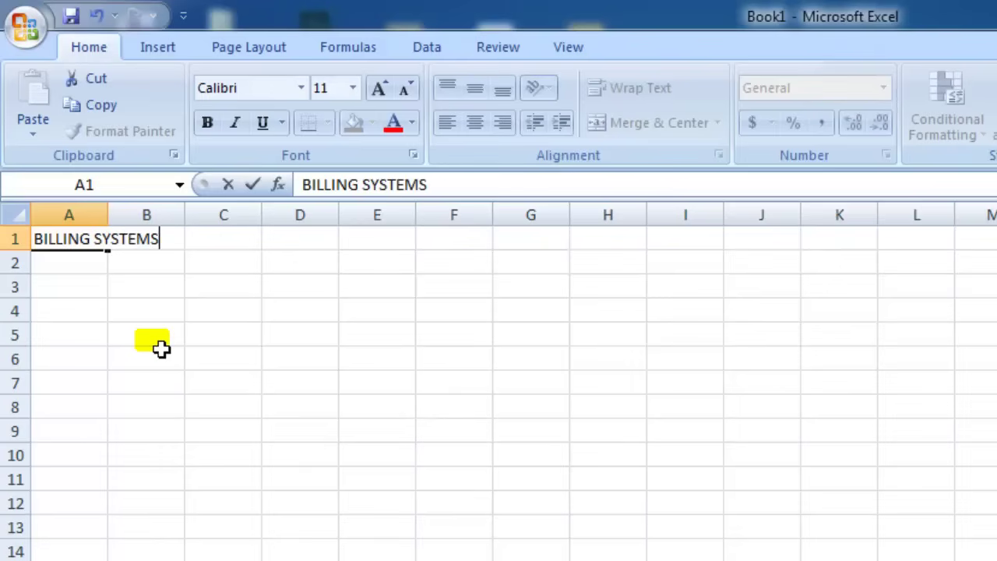
left_click(183, 366)
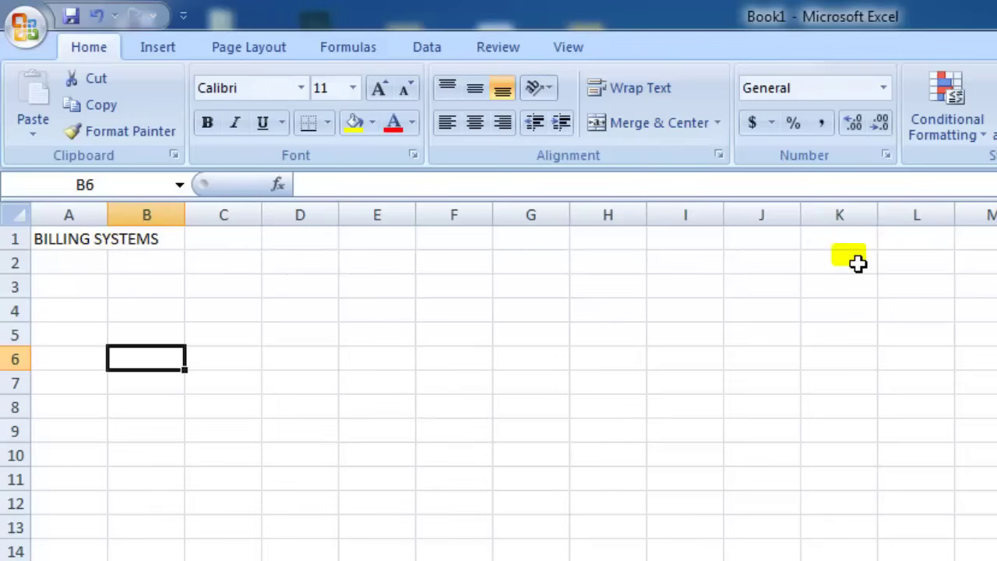
Choose a paper size for the worksheet so its page boundaries are marked on the grid
left_click(245, 50)
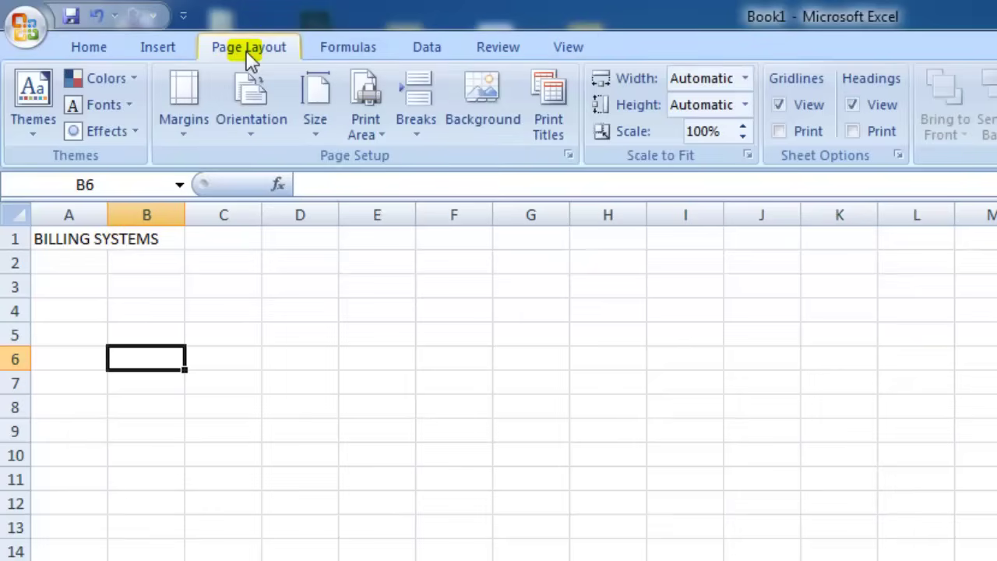
left_click(318, 140)
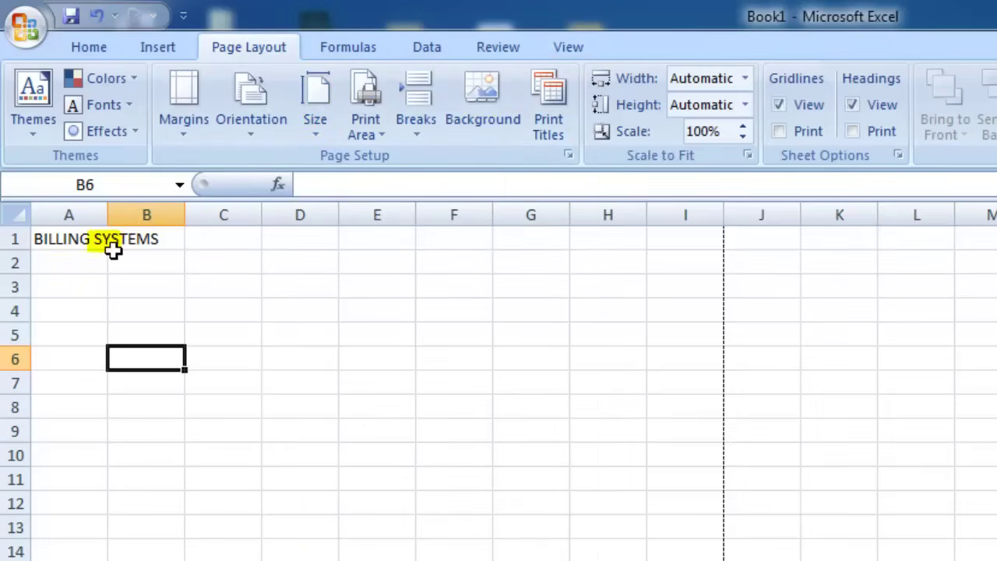
Examine the page boundaries across the columns to see how wide each printed page is
left_click(693, 247)
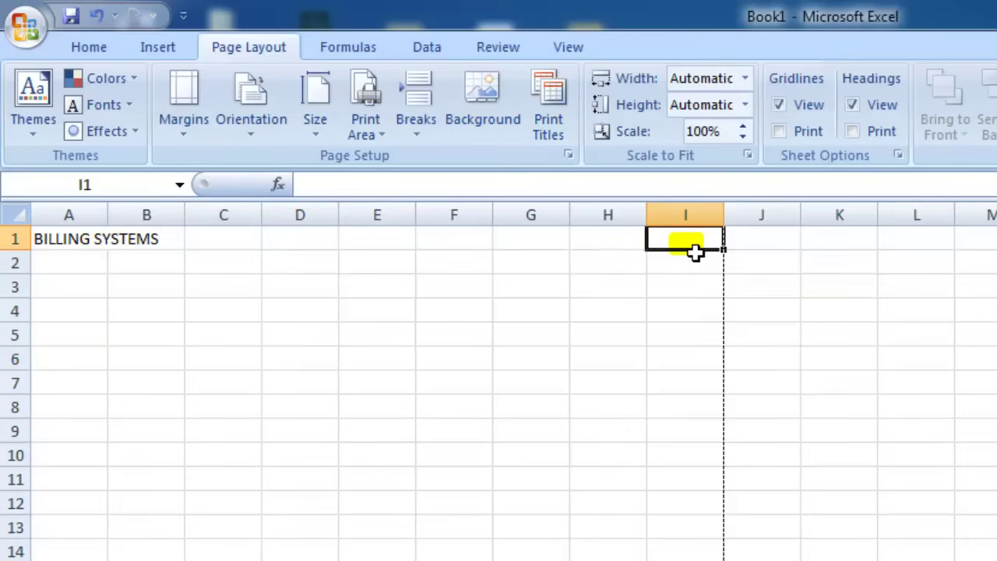
key("Right")
key("Right")
key("Right")
key("Right")
key("Right")
key("Right")
key("Down")
key("Down")
key("Down")
key("Right")
key("Right")
key("Right")
key("Right")
key("Right")
key("Right")
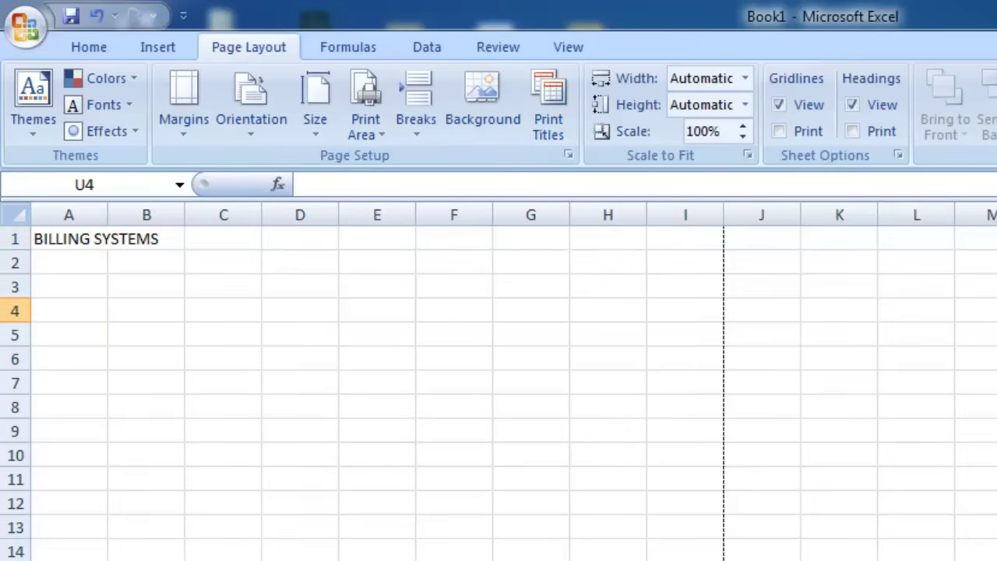
scroll(498, 389, "right", 2)
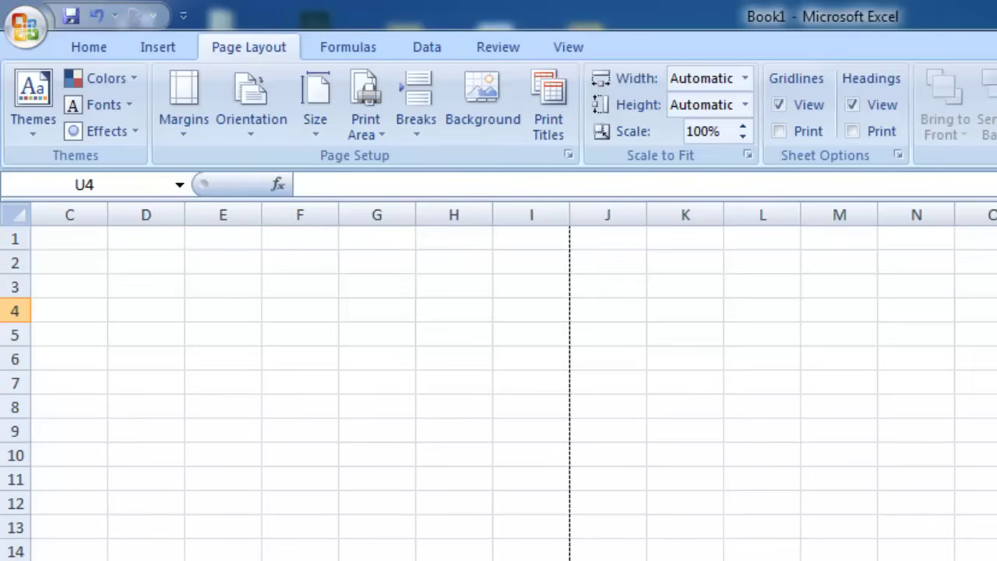
key("Down")
key("Right")
key("Right")
key("Right")
key("Right")
key("Right")
key("Right")
key("Right")
key("Right")
key("Right")
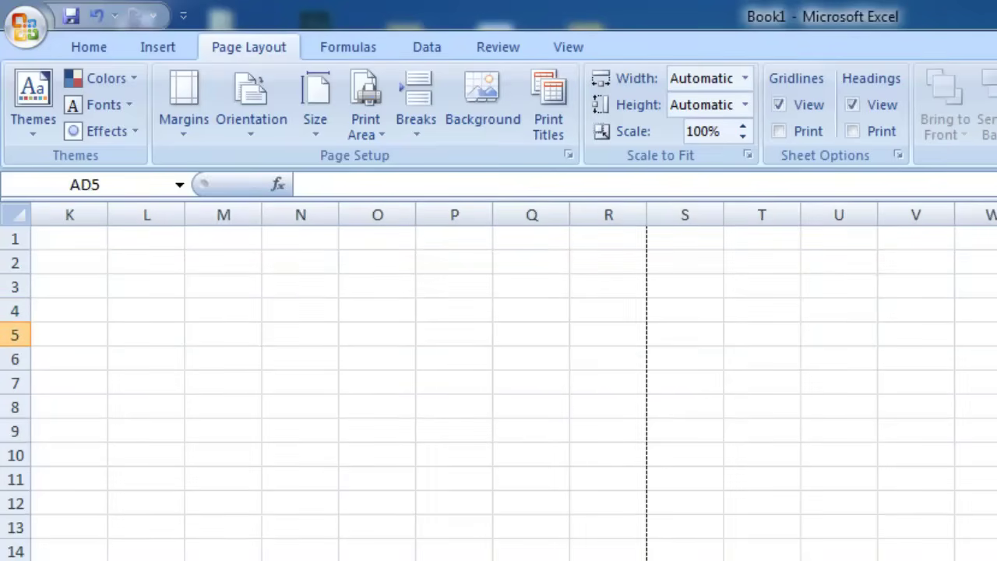
key("Right")
key("Right")
scroll(498, 389, "left", 4)
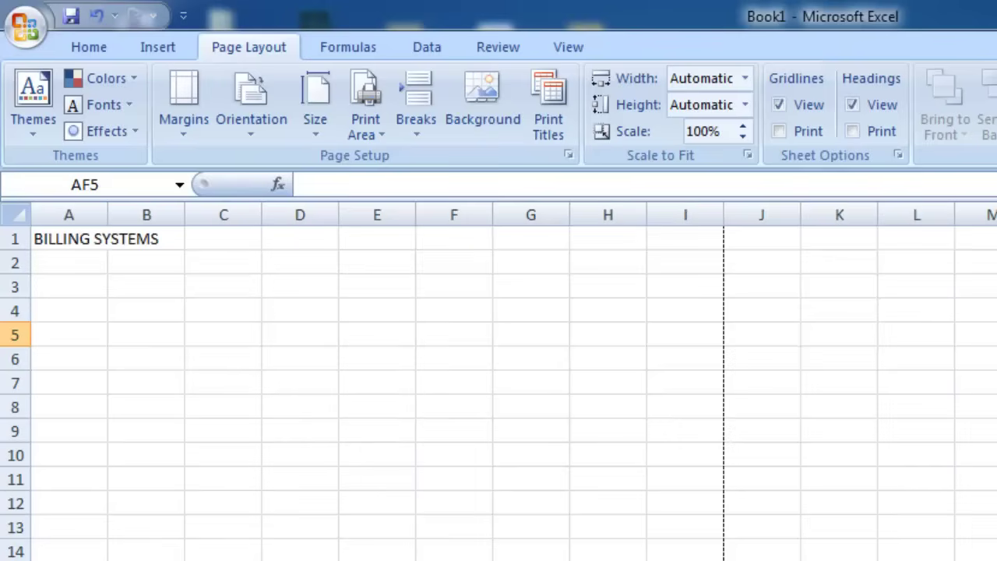
left_click(365, 503)
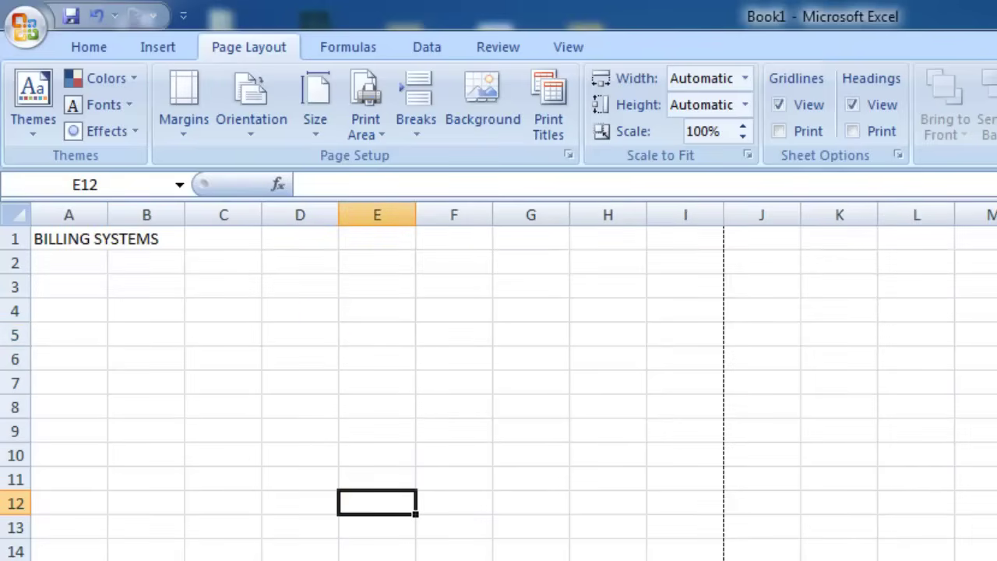
left_click(165, 245)
left_click(151, 336)
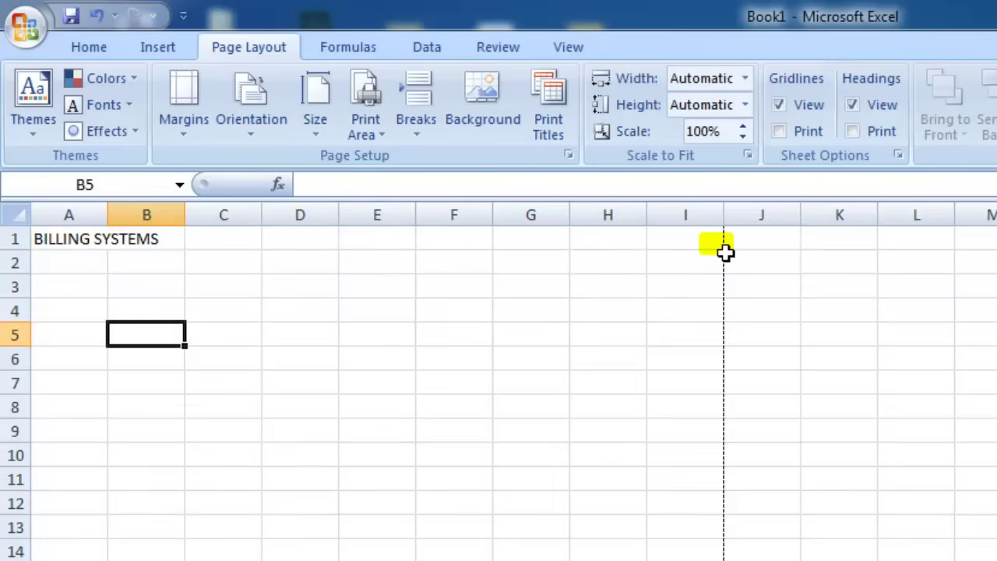
Merge and center the title across cells A1 to I1
left_click_drag(42, 245, 672, 251)
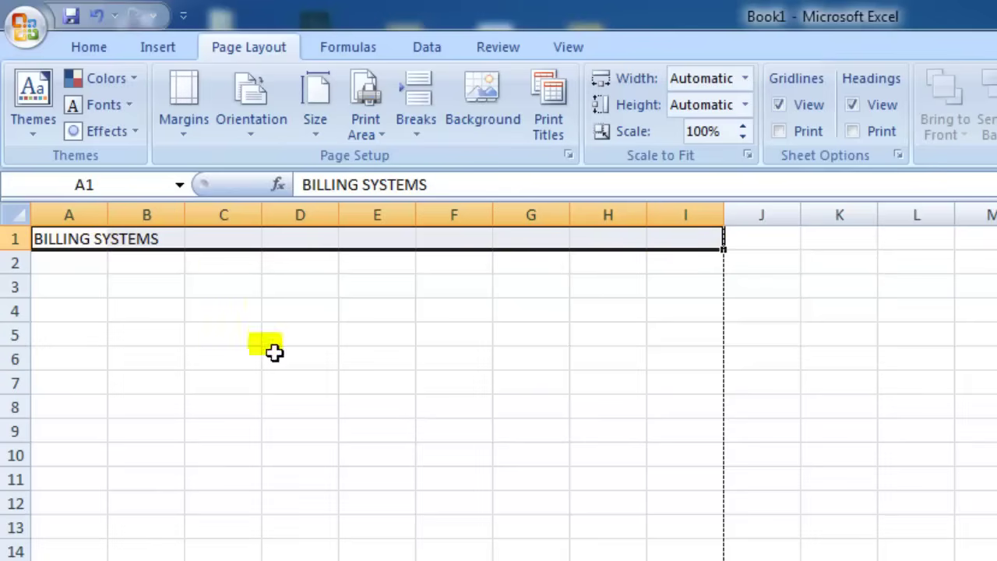
left_click(74, 45)
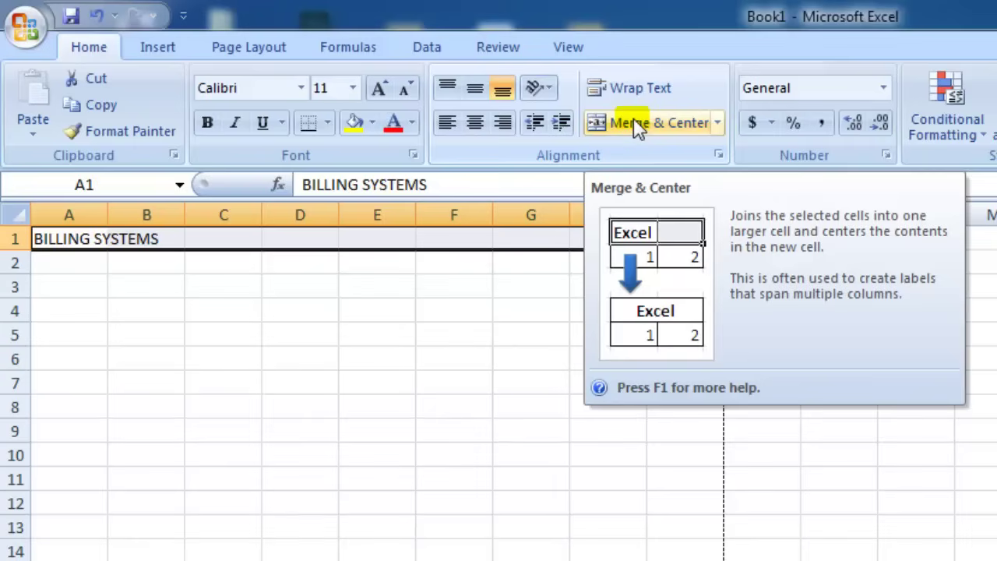
left_click(637, 125)
left_click(450, 360)
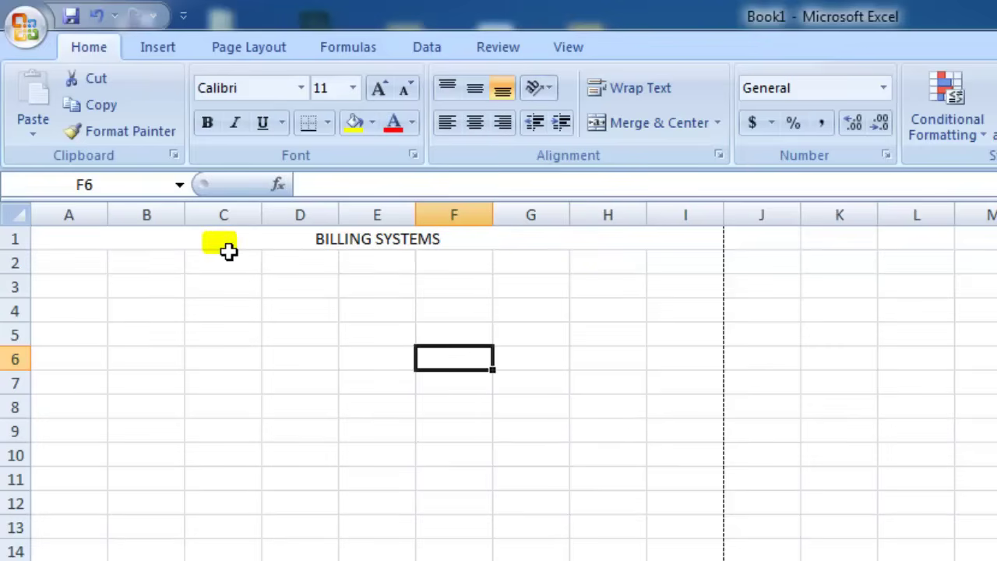
Enlarge the merged title text in row 1 to font size 24
left_click(327, 244)
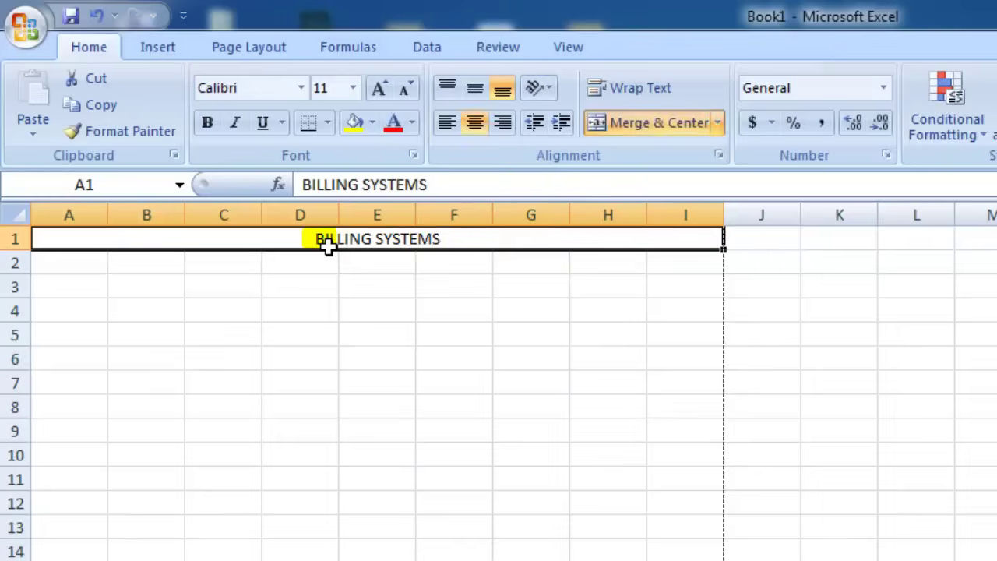
double_click(327, 244)
left_click_drag(312, 251, 554, 256)
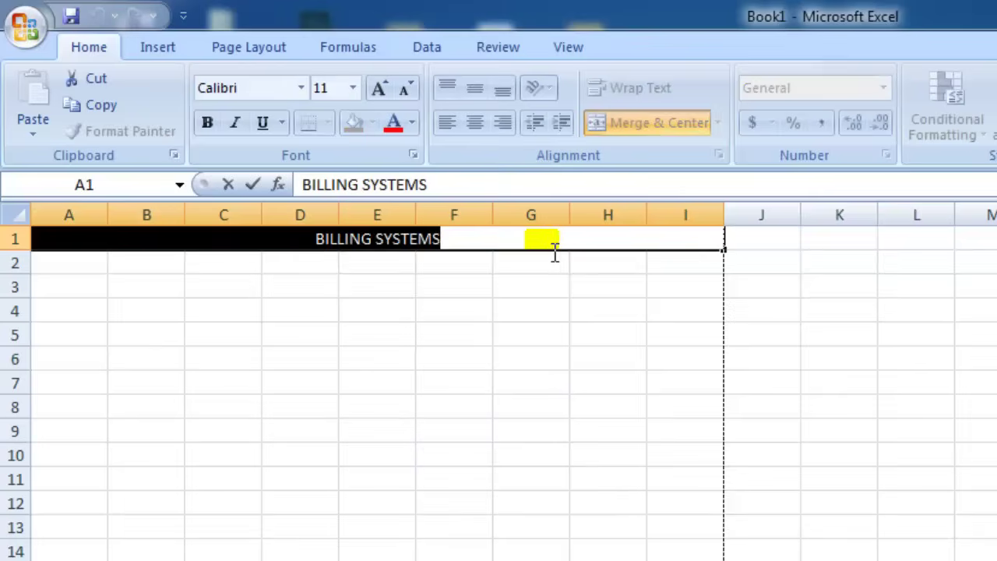
left_click(377, 90)
left_click(376, 91)
left_click(377, 91)
left_click(377, 90)
left_click(377, 90)
left_click(377, 90)
left_click(377, 90)
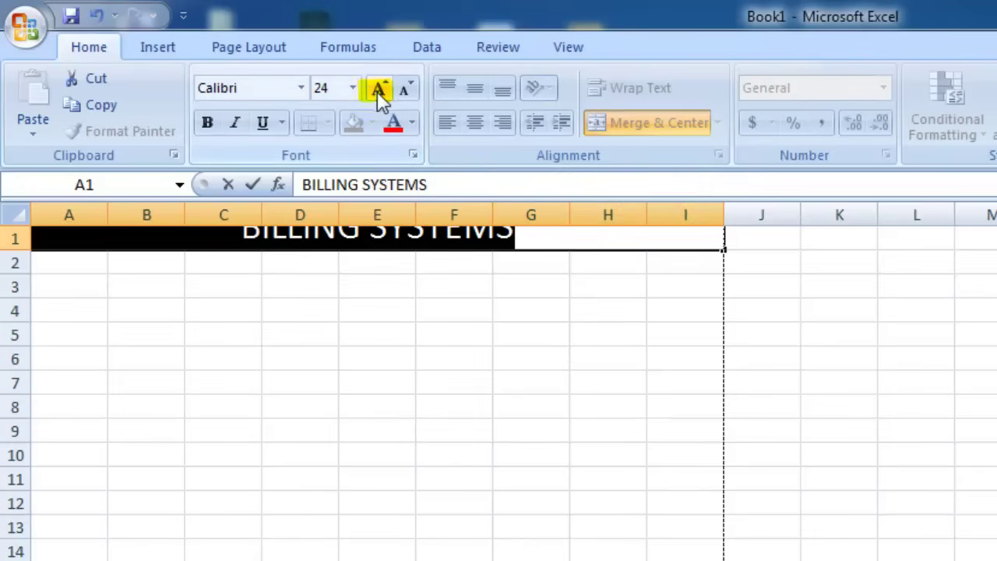
left_click(460, 416)
left_click(490, 263)
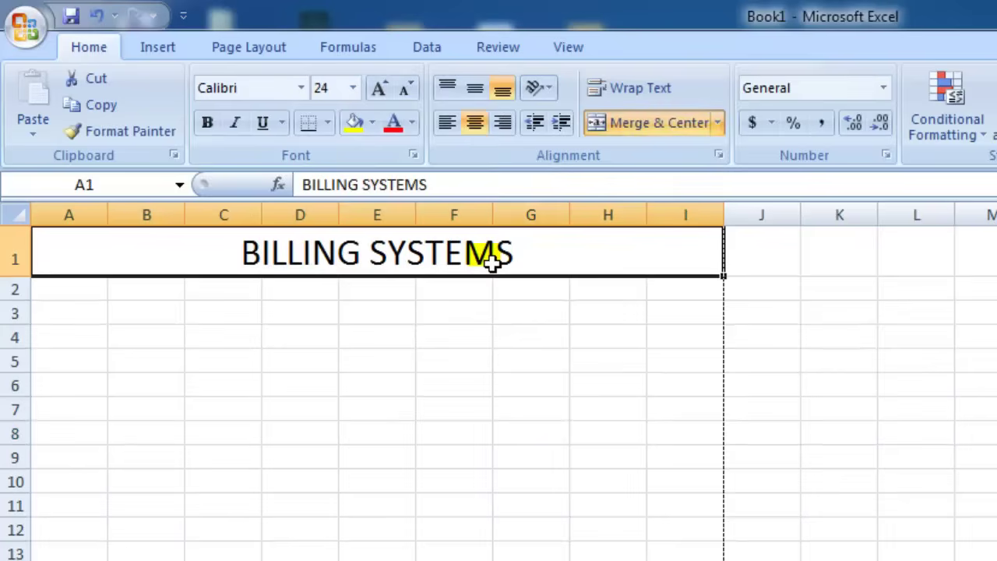
left_click(534, 311)
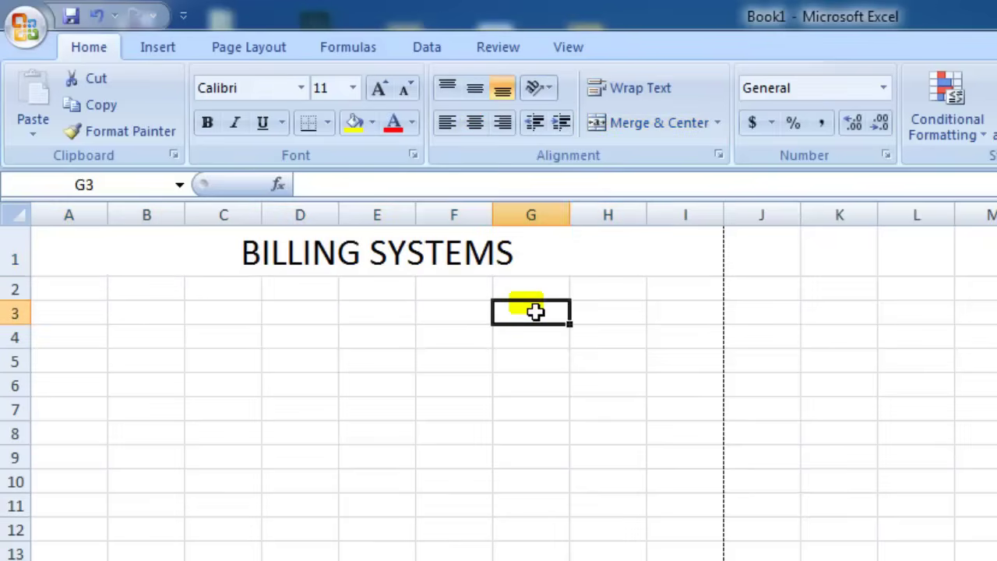
Make the title text in row 1 bold and color it standard red
double_click(244, 251)
mouse_move(244, 251)
left_mouse_down()
mouse_move(318, 268)
mouse_move(552, 263)
mouse_move(252, 264)
left_mouse_up()
left_click(539, 350)
left_click(456, 256)
double_click(514, 257)
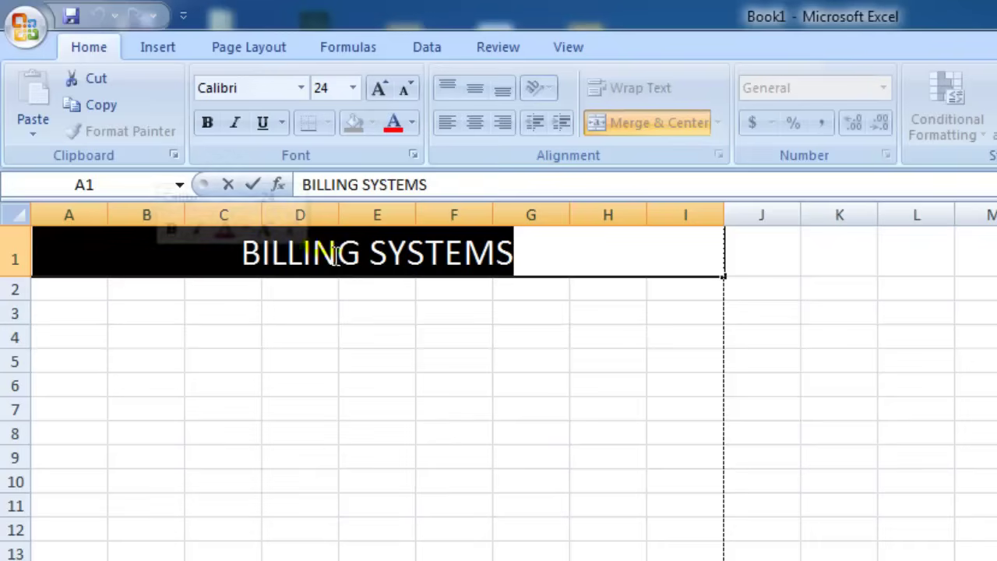
left_click(394, 122)
left_click(415, 121)
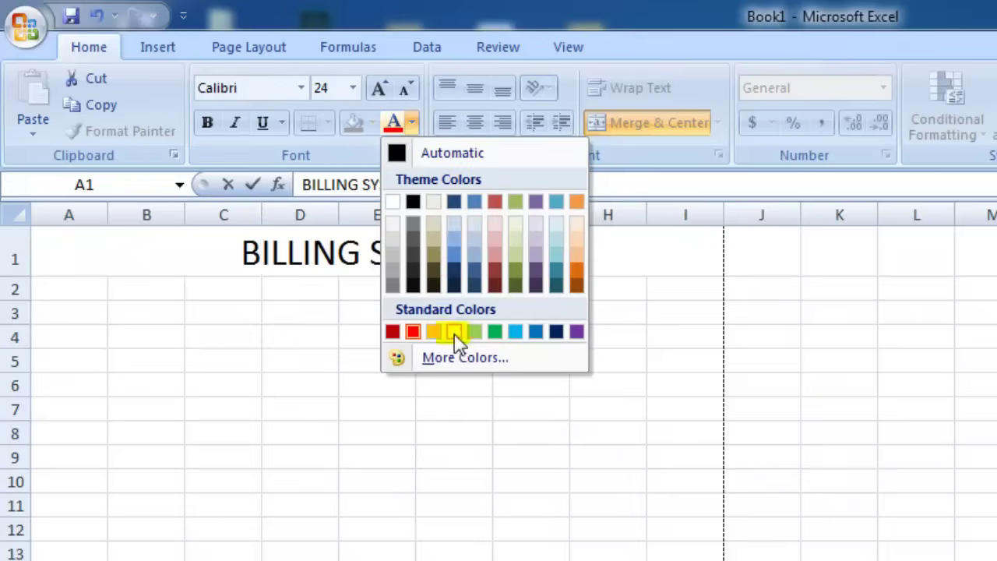
left_click(411, 331)
left_click(208, 125)
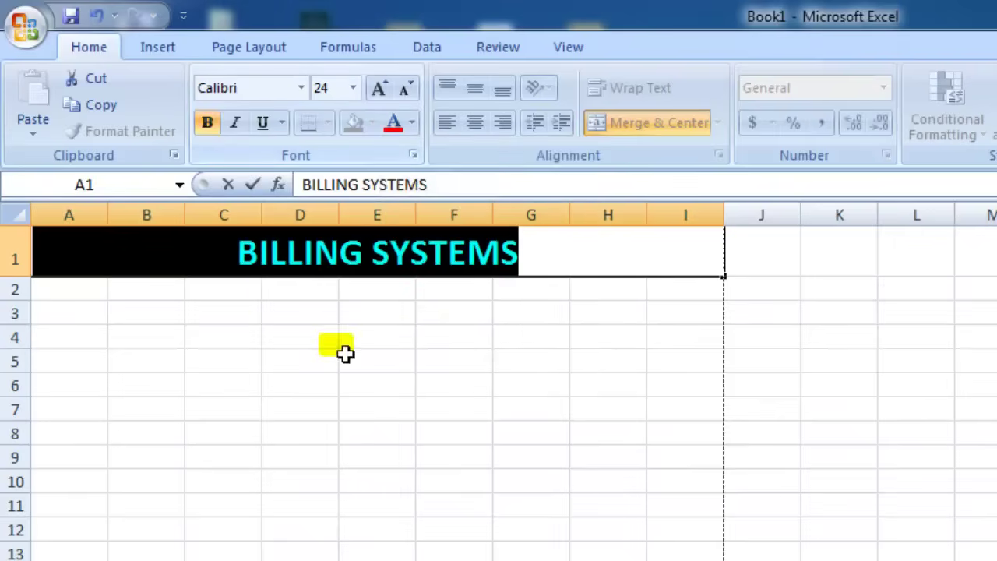
left_click(377, 412)
left_click(558, 264)
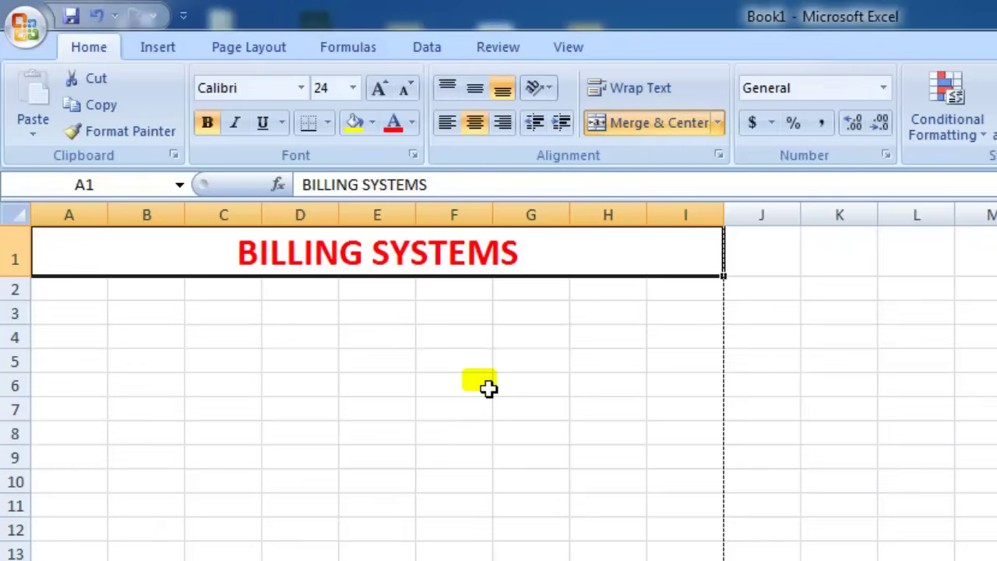
Enter the column heading "SL NO" in cell A2
left_click(81, 317)
left_click(225, 389)
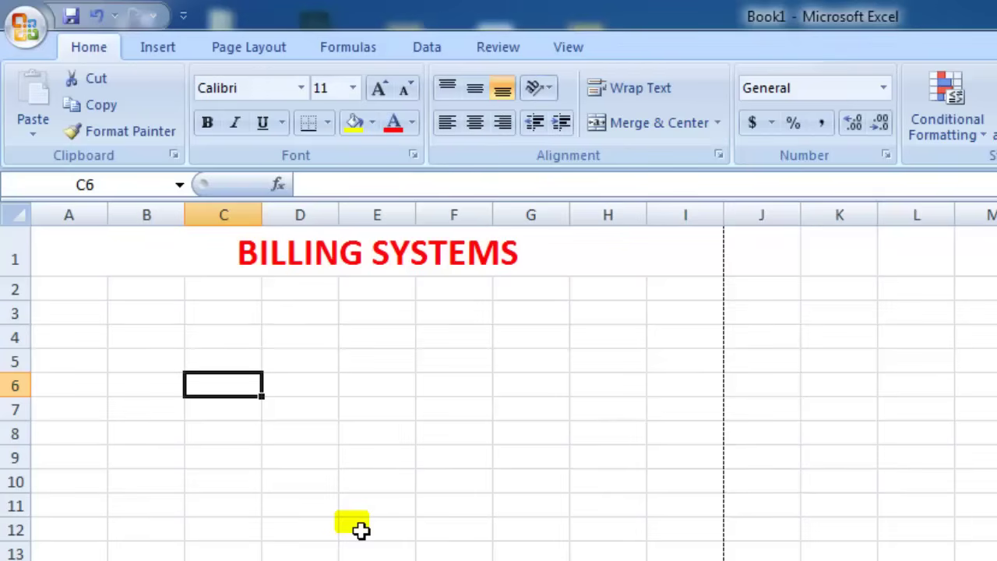
left_click(90, 300)
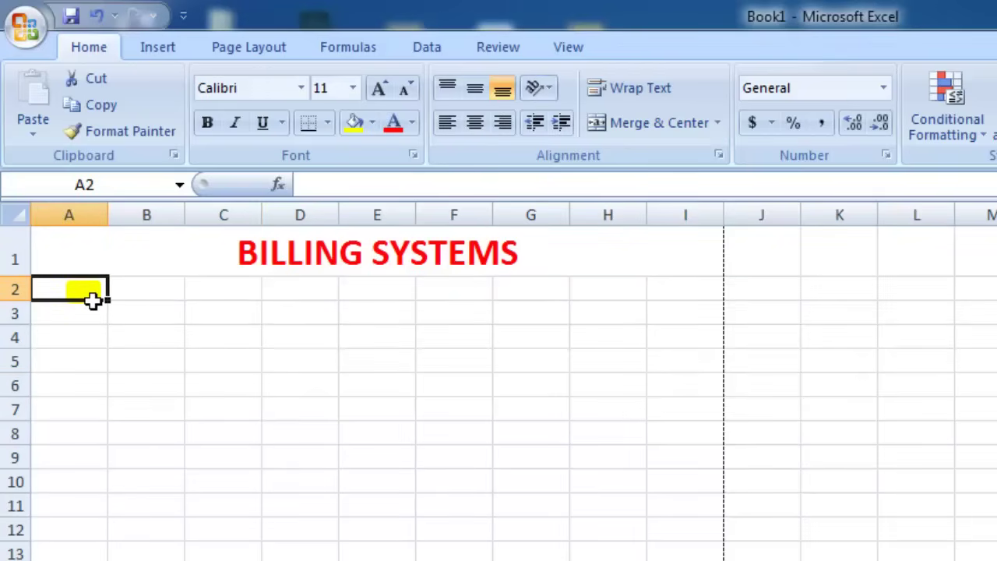
type("SL NO")
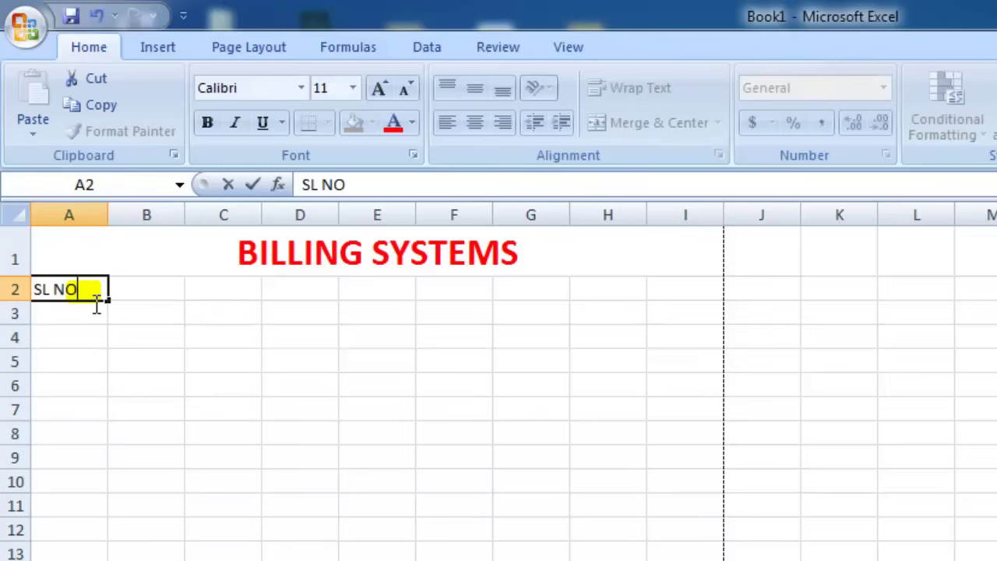
key("Tab")
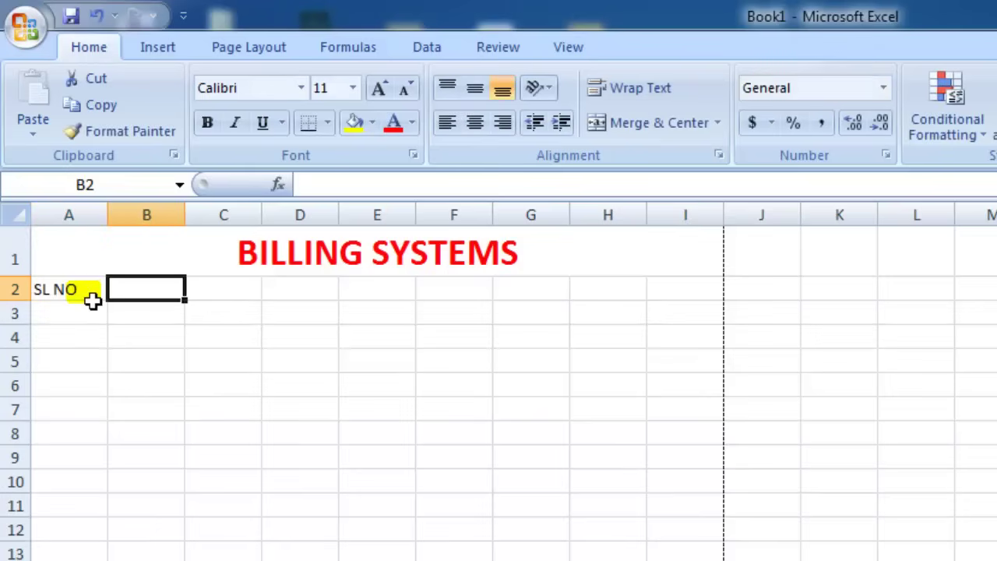
left_click(244, 293)
left_click(385, 293)
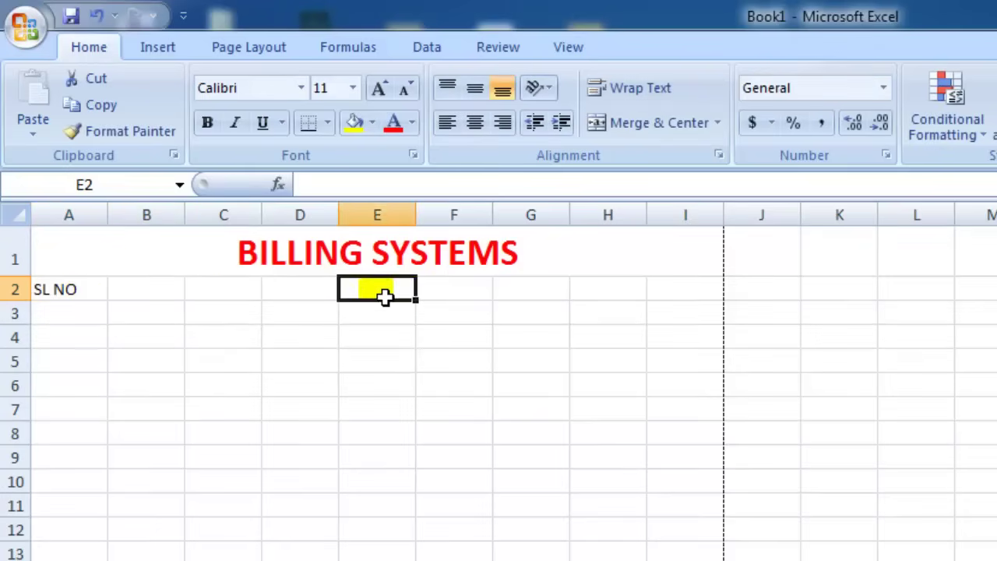
left_click(466, 300)
left_click(536, 303)
left_click(687, 302)
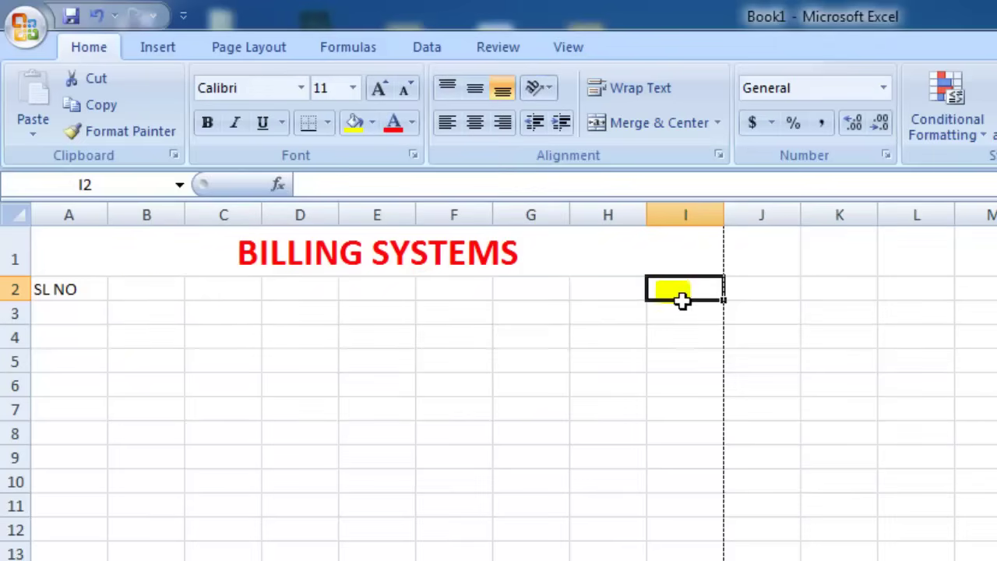
left_click(151, 302)
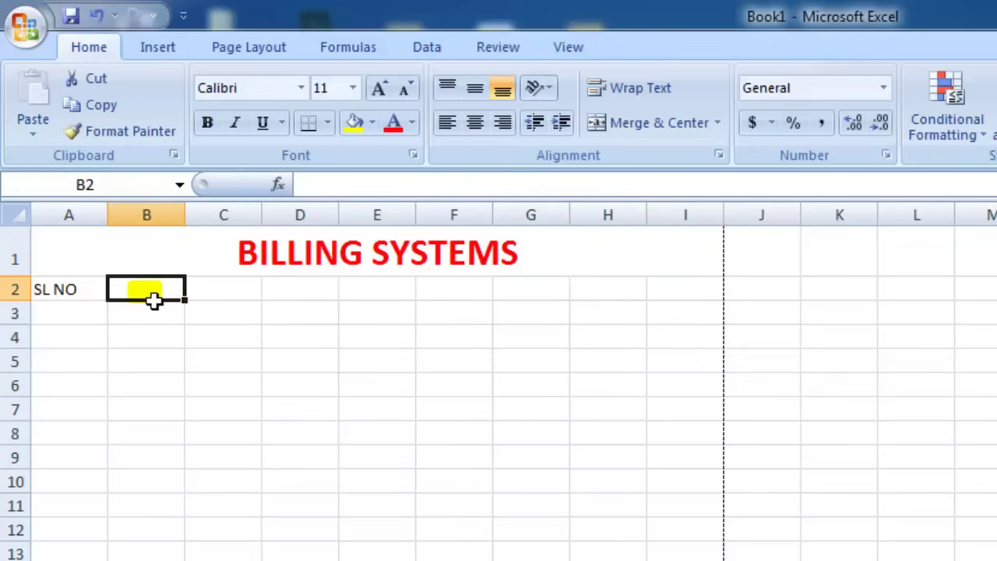
left_click(232, 296)
left_click(299, 294)
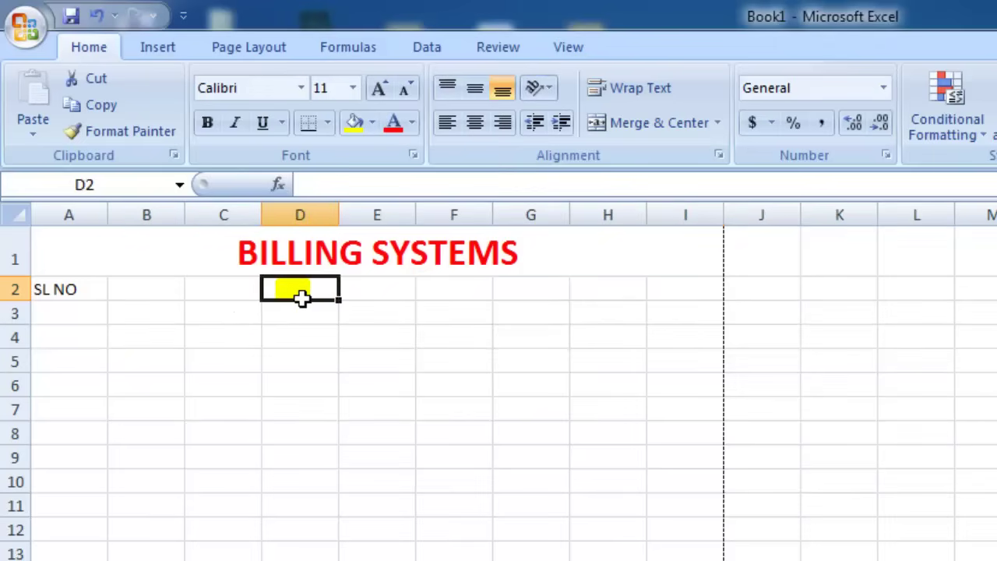
left_click(428, 298)
Enter the column headings "ITEMS" in cell B2 and "PRICE" in cell C2
left_click(165, 290)
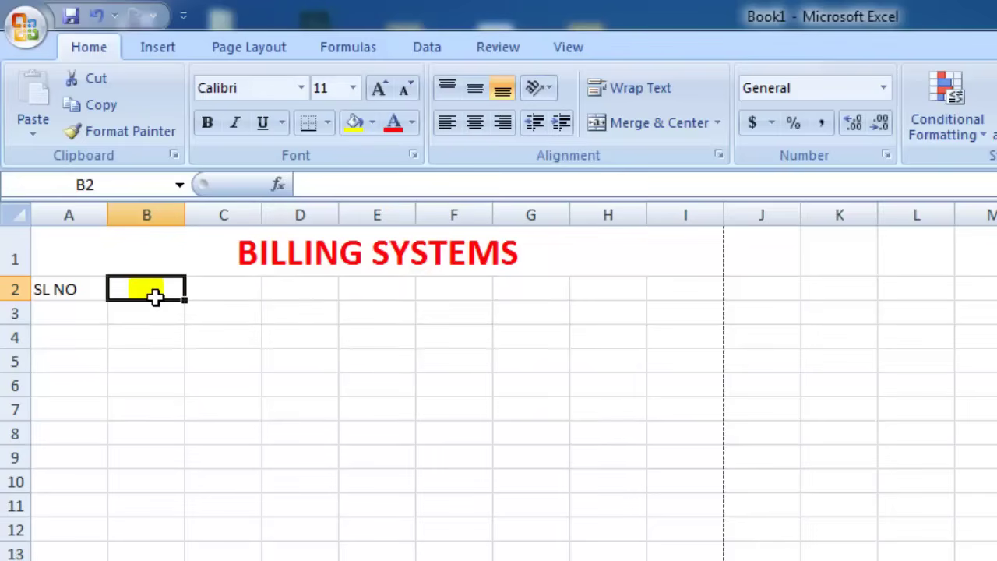
type("IT")
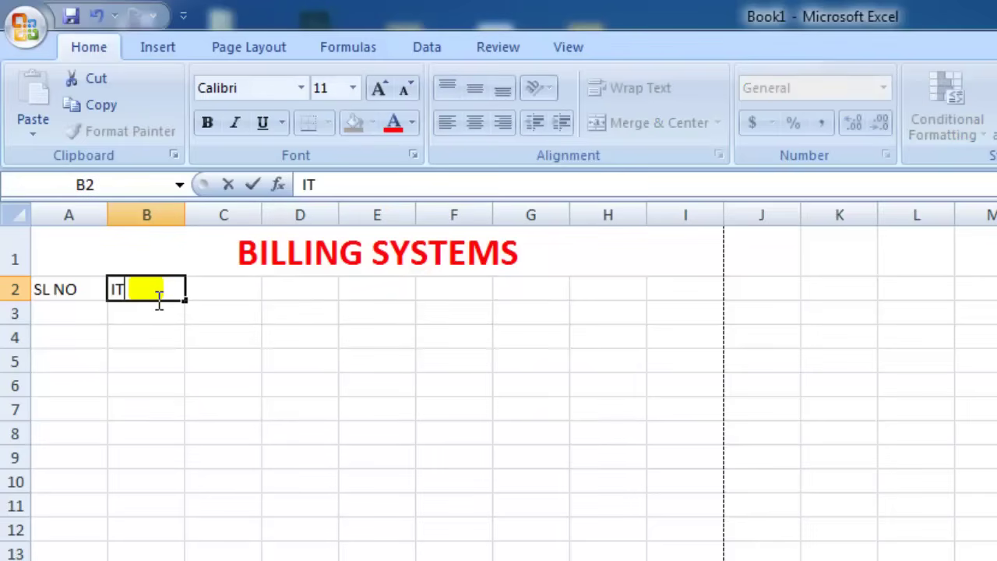
type("EMS")
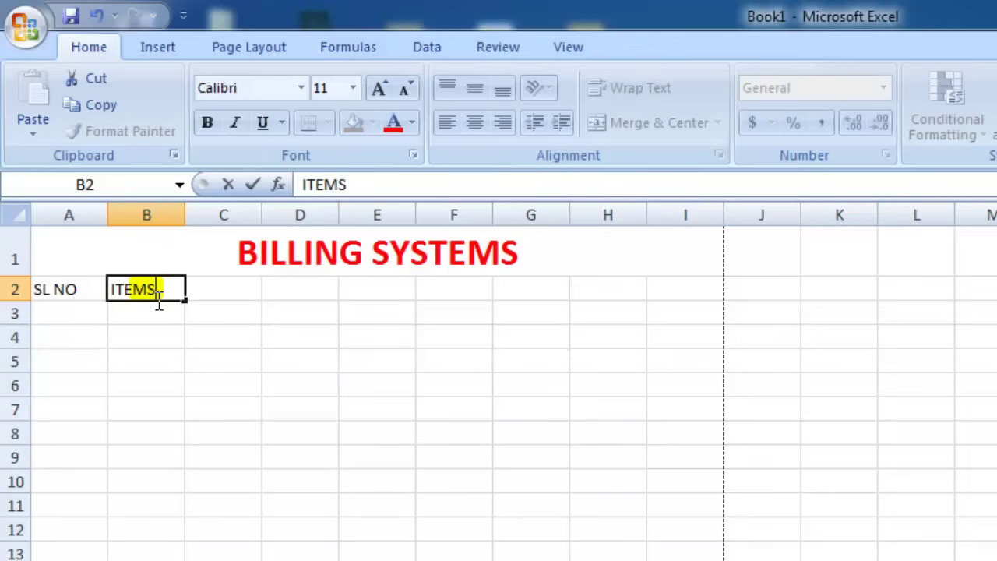
key("Tab")
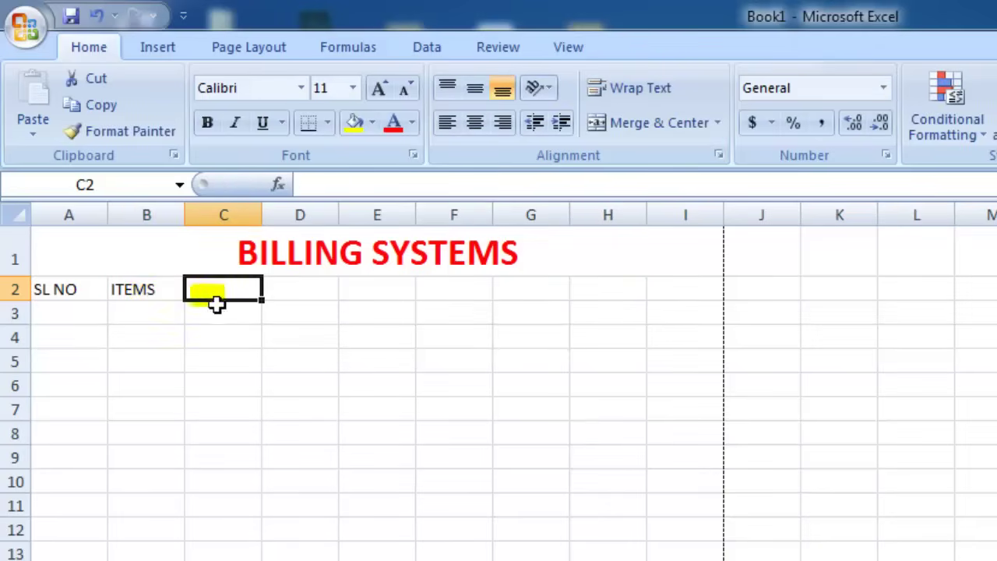
left_click(253, 320)
left_click(238, 293)
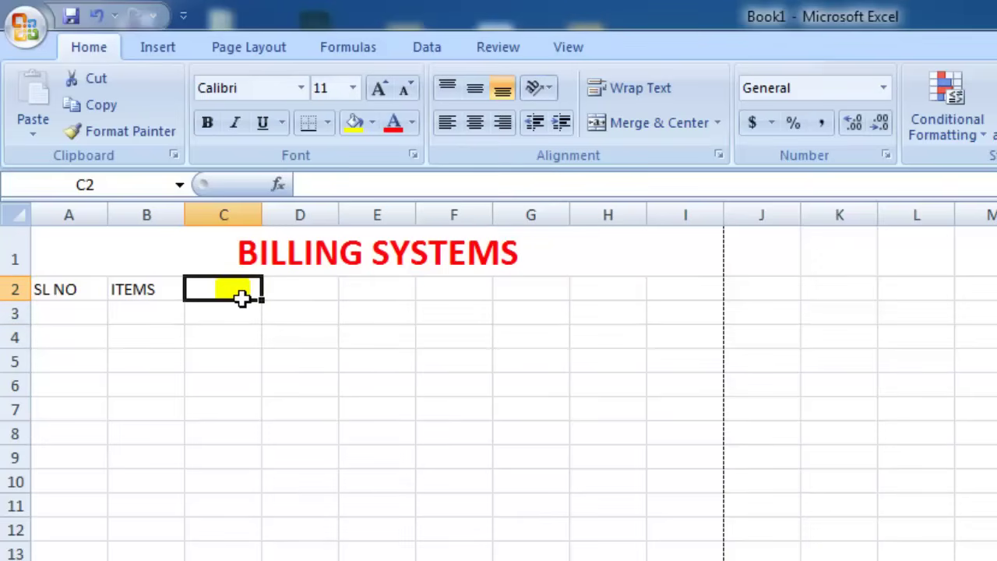
type("PRICE")
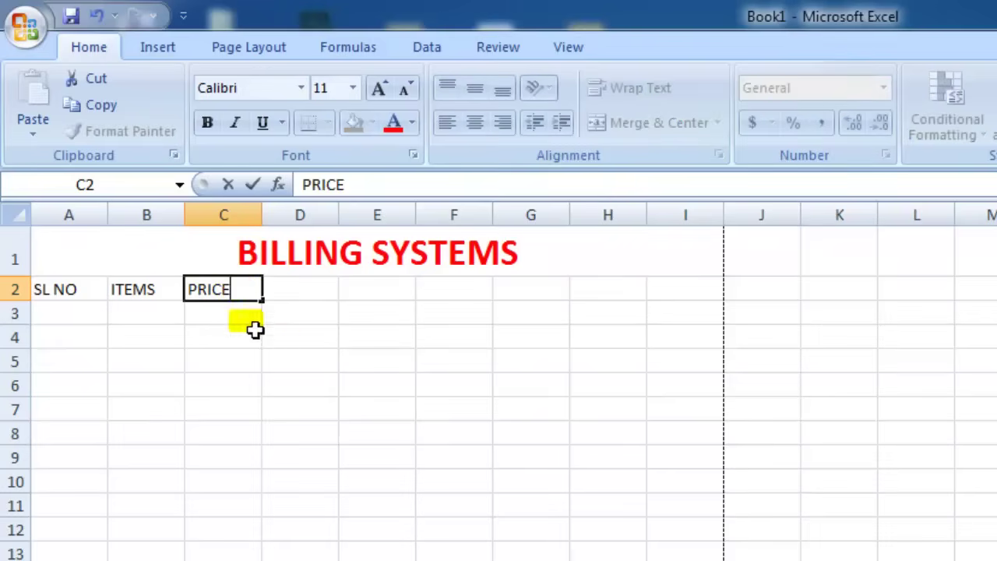
left_click(303, 316)
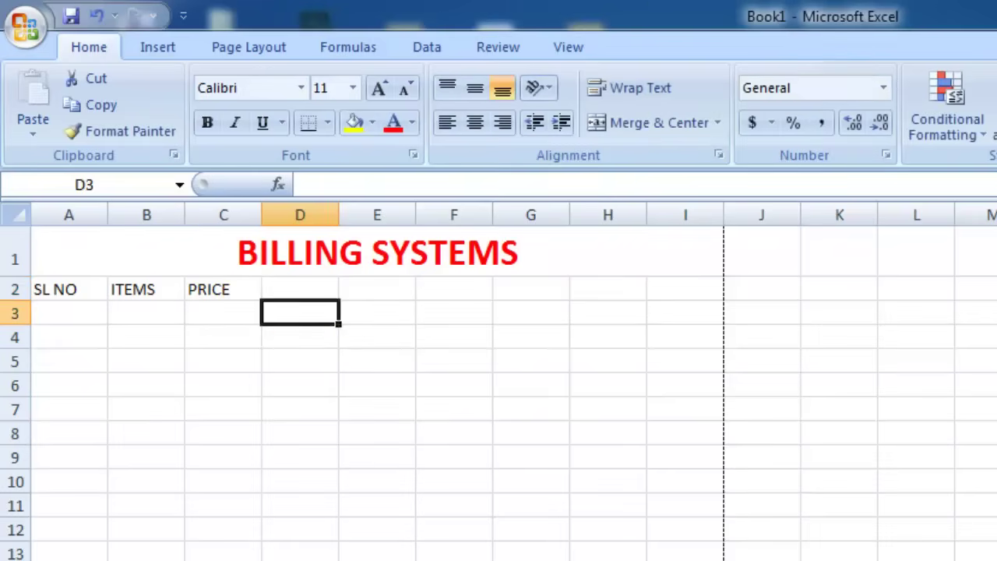
left_click(658, 551)
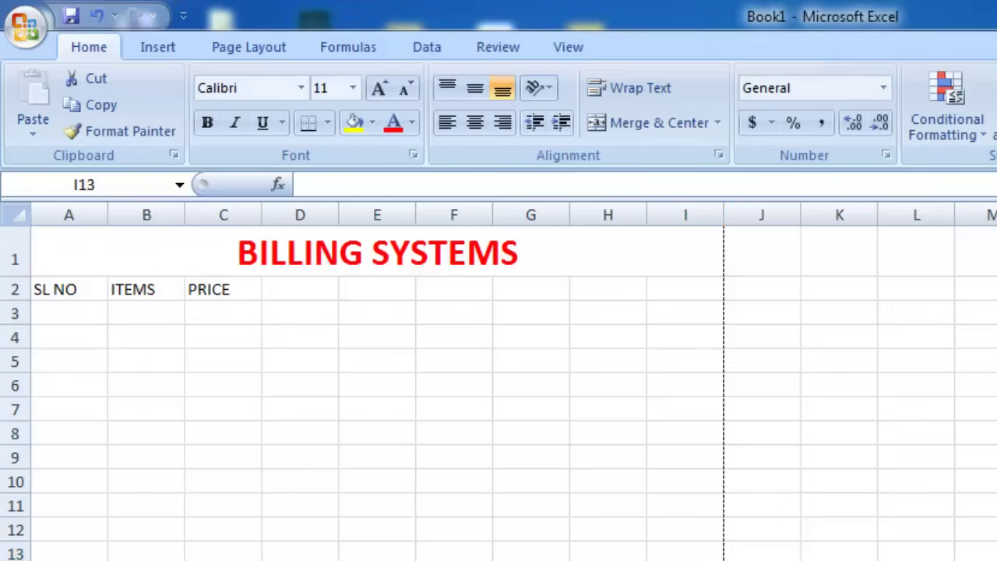
Enter the column headings "QUINTITY" in cell D2 and "TOTA" in cell E2
left_click(279, 293)
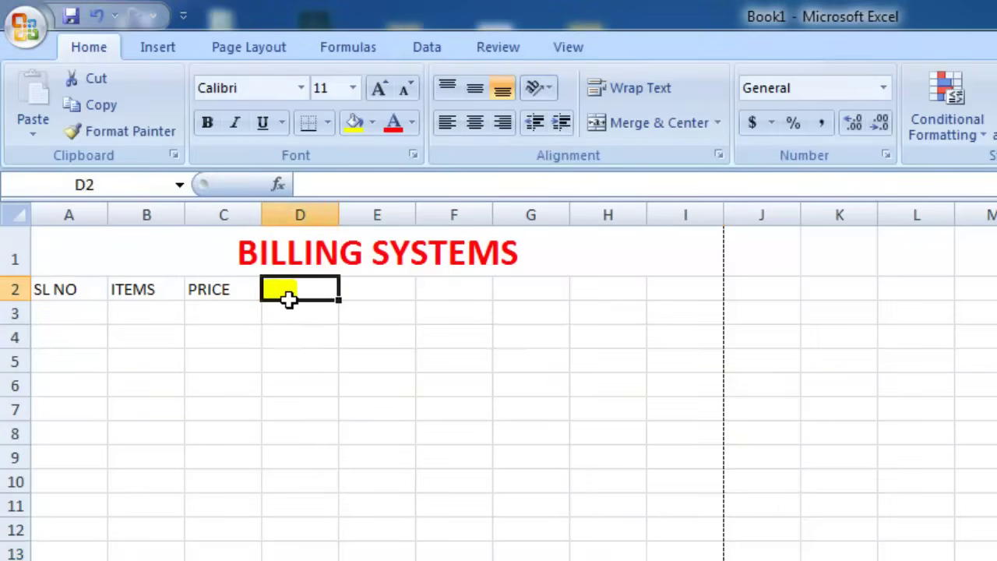
type("QU")
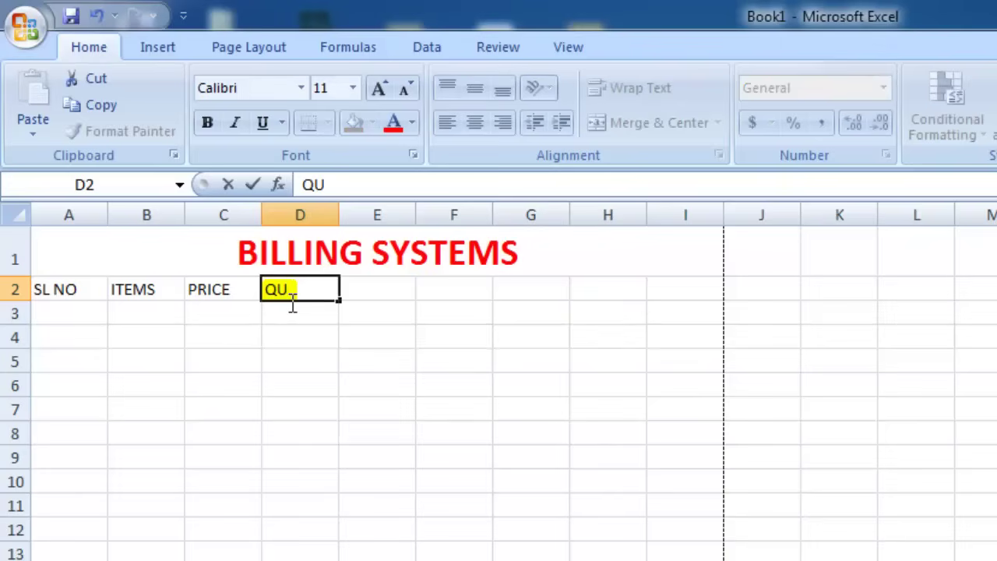
type("INTITY")
key("Tab")
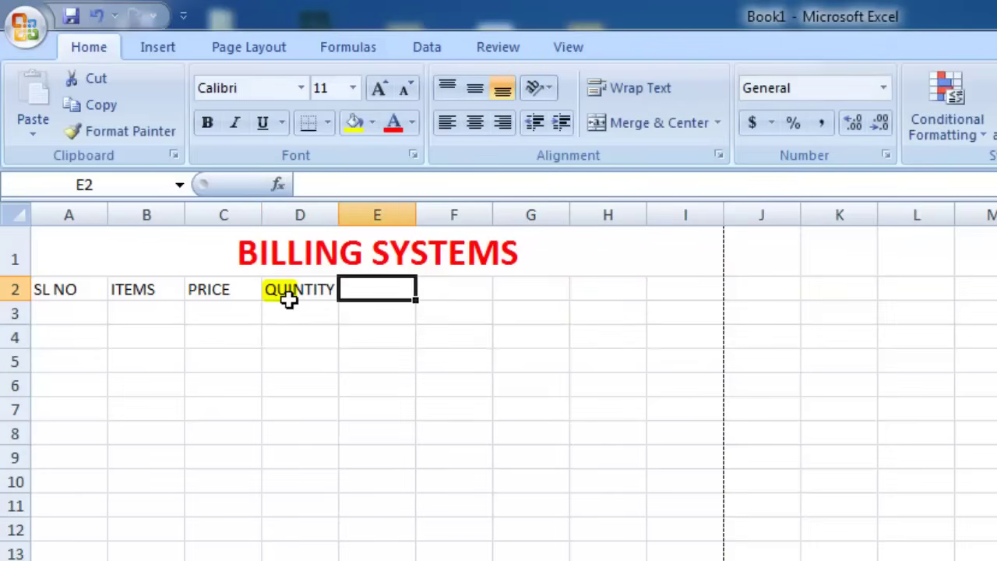
type("TOTA")
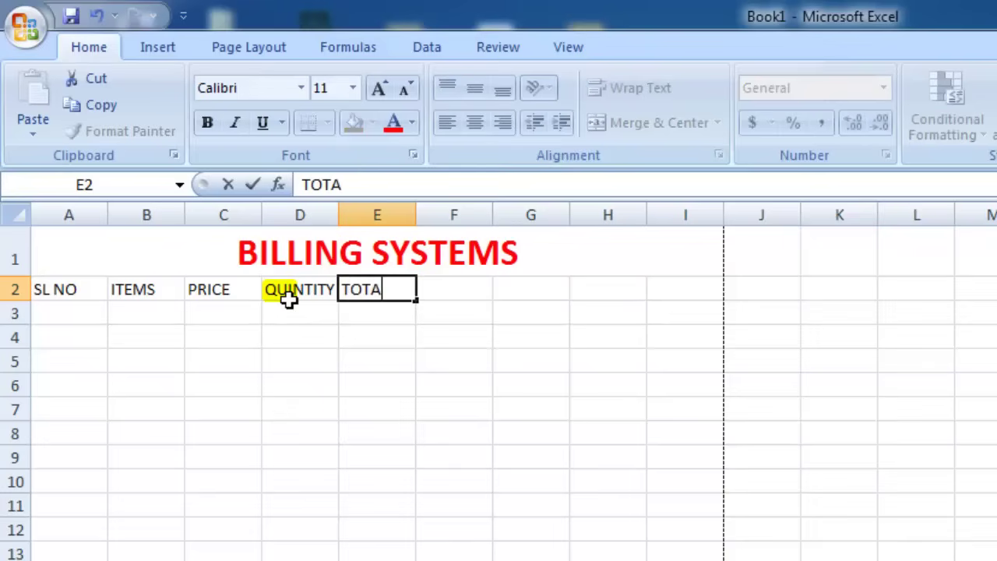
key("Tab")
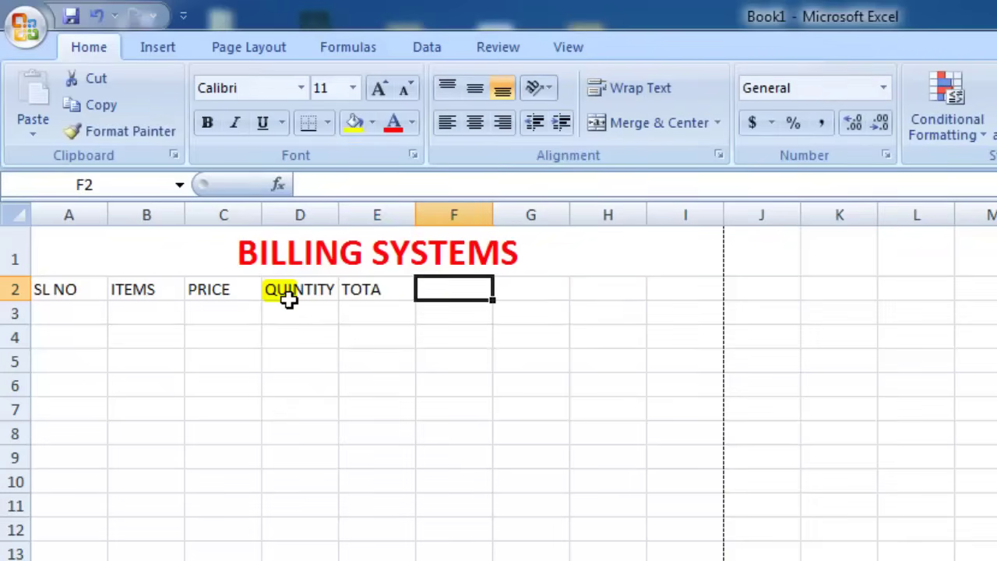
Enter the column headings "DISCOUNT" in cell F2 and "NET AMOUNT" in cell G2
type("DI")
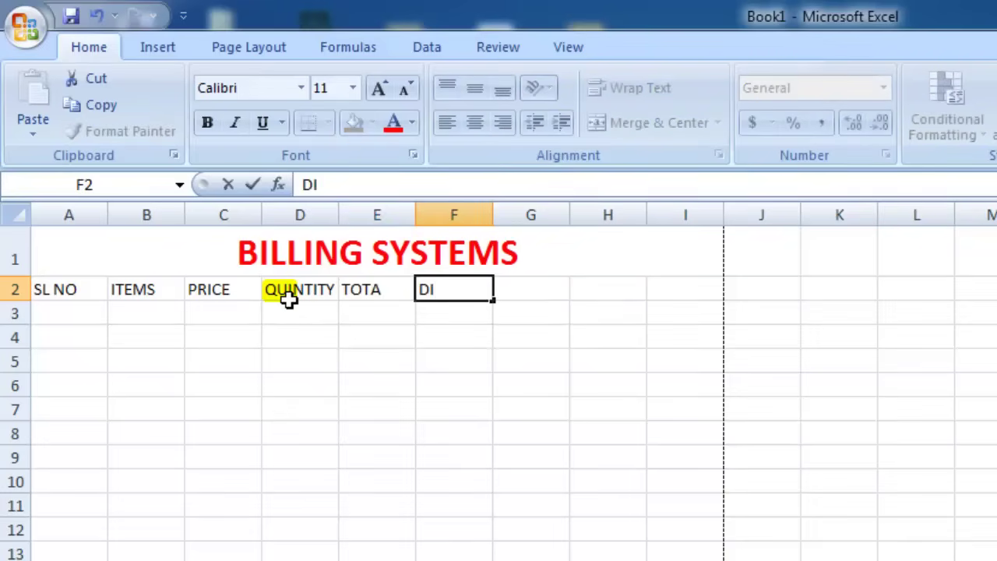
type("SCOUNT")
key("Tab")
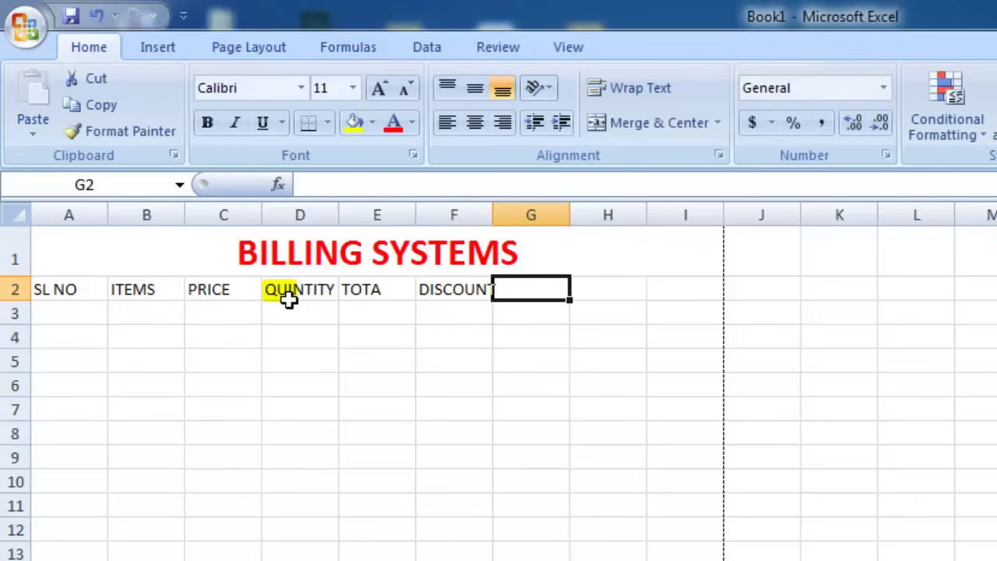
type("NET ")
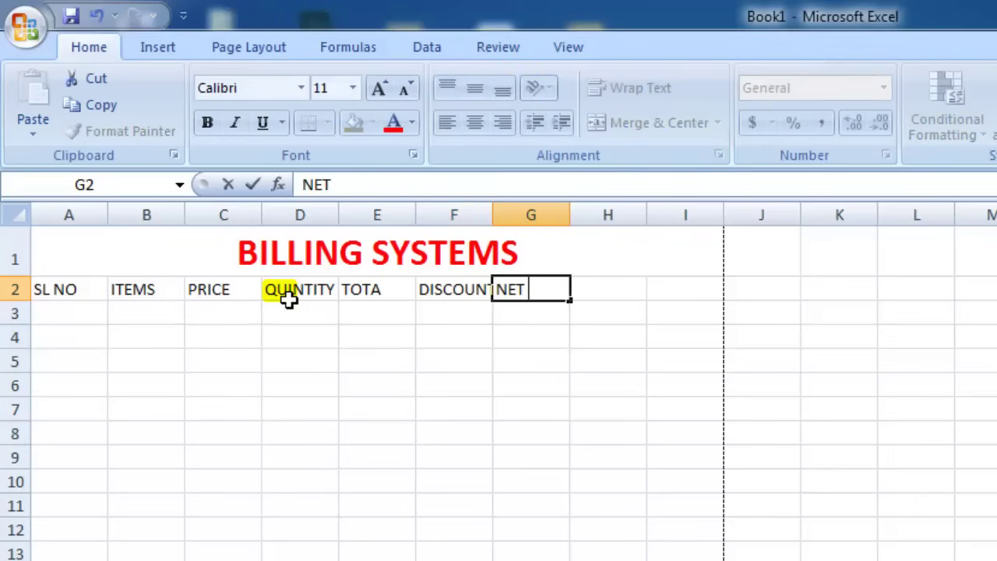
type("AMOUNT")
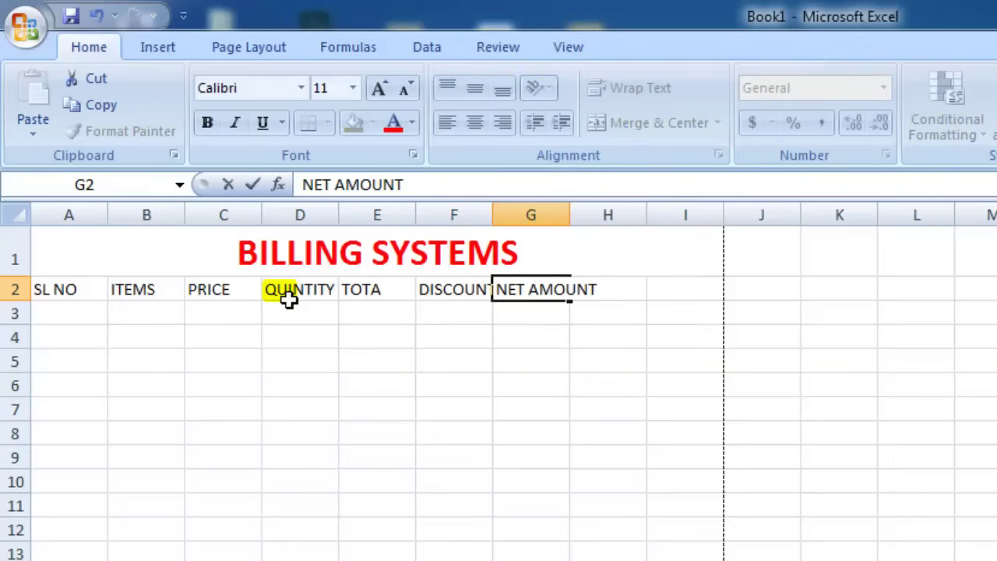
left_click(401, 480)
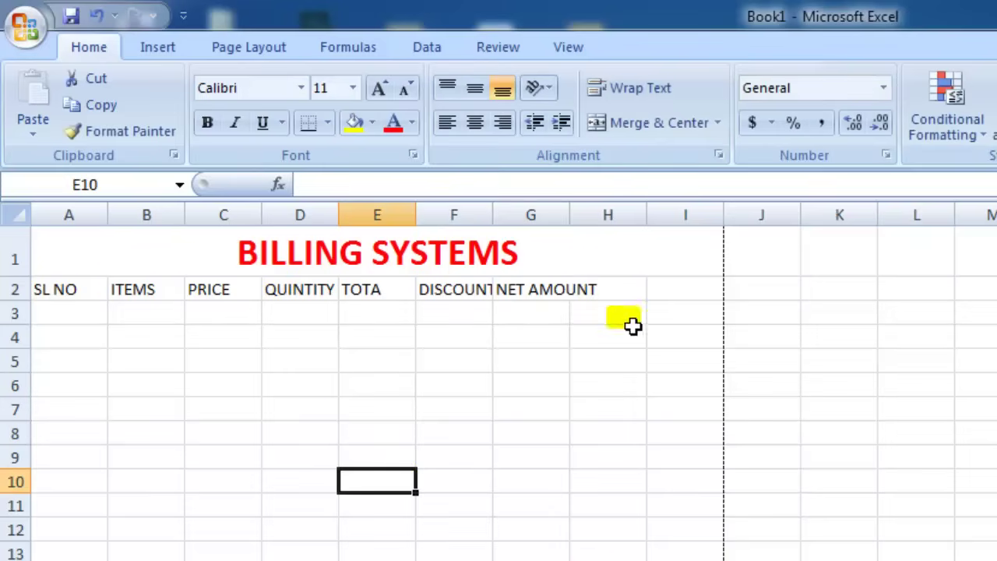
left_click(531, 560)
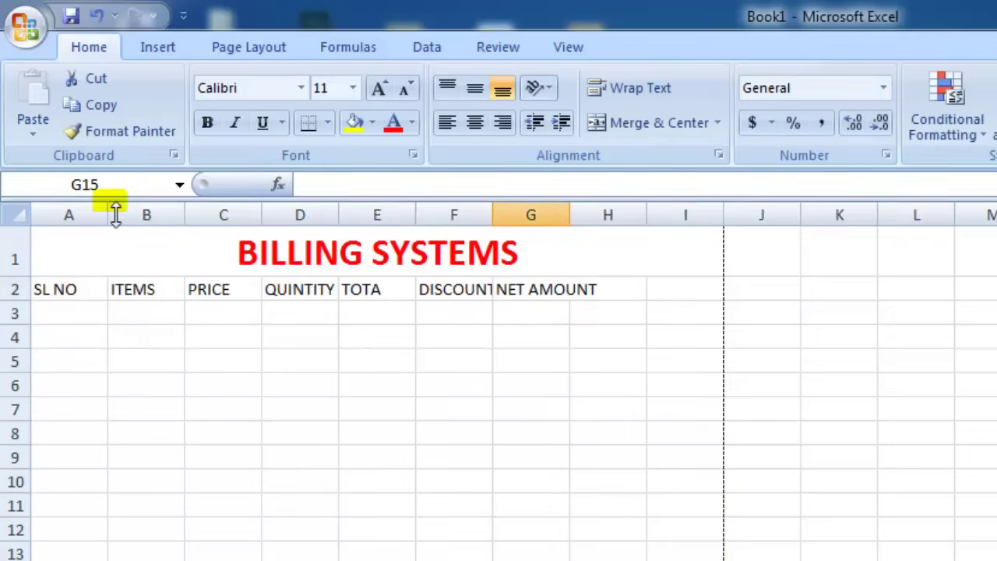
Narrow column A to fit its "SL NO" heading and enter serial number 1 in cell A3
left_click_drag(111, 222, 86, 217)
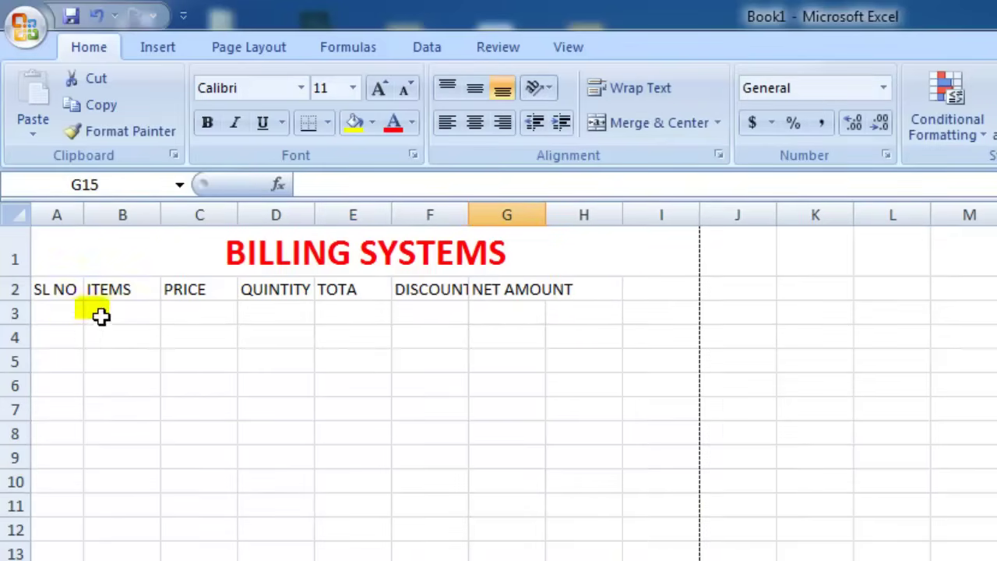
left_click(78, 313)
type("01")
left_click(89, 341)
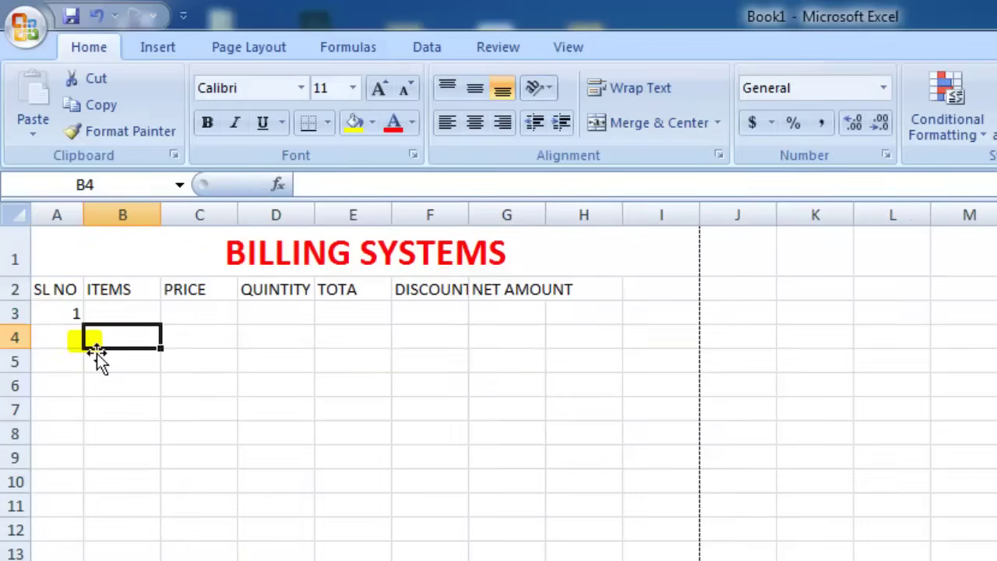
type("02")
left_click(81, 368)
left_click(113, 342)
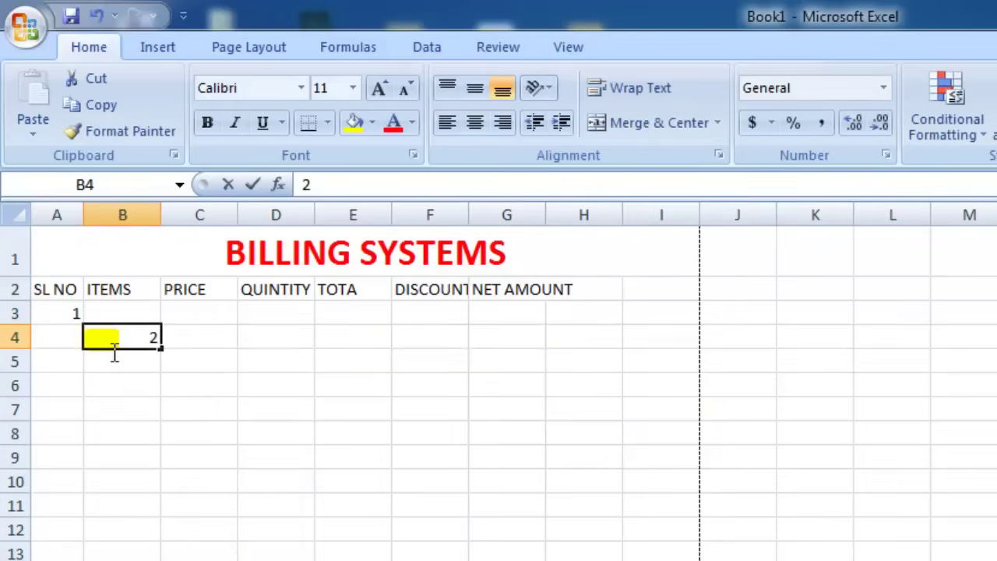
key("Delete")
Enter the serial numbers 2, 3, 4 and 5 in cells A4 to A7
left_click(74, 348)
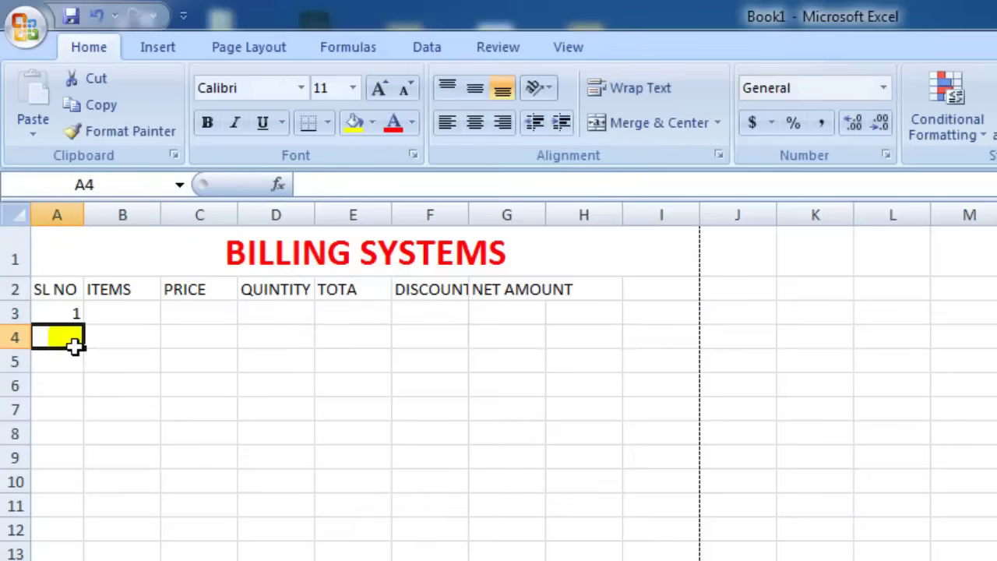
type("2")
left_click(73, 367)
type("3")
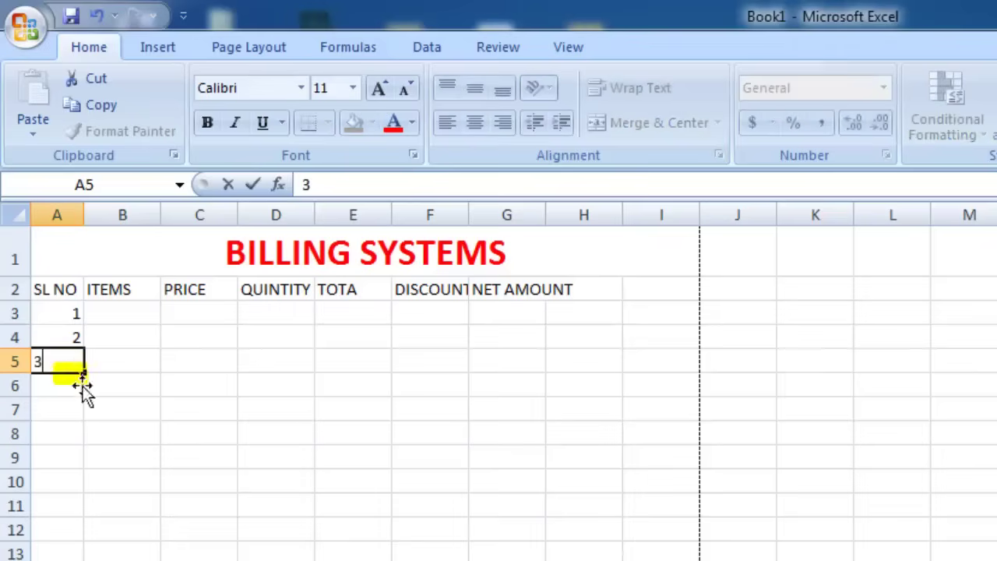
left_click(80, 389)
type("4")
left_click(84, 415)
type("5")
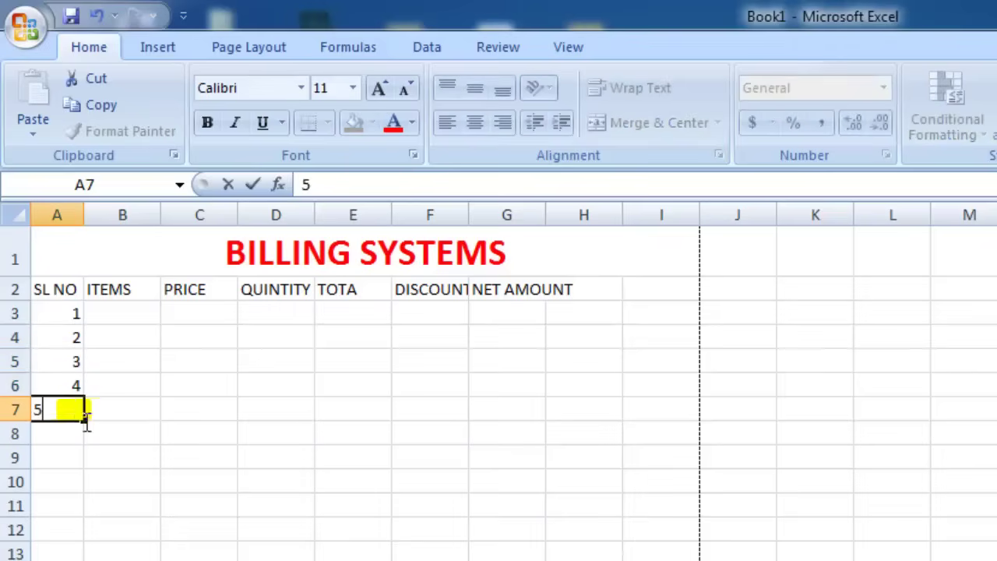
left_click(187, 409)
Widen columns B through G so the headings from "ITEMS" to "NET AMOUNT" fit inside their own columns
left_click(135, 324)
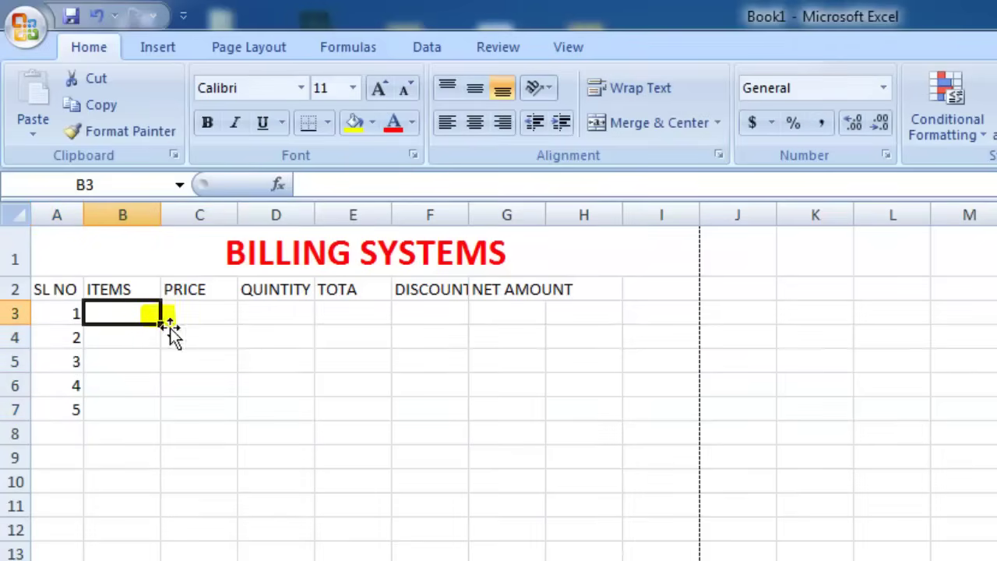
left_click_drag(163, 218, 221, 228)
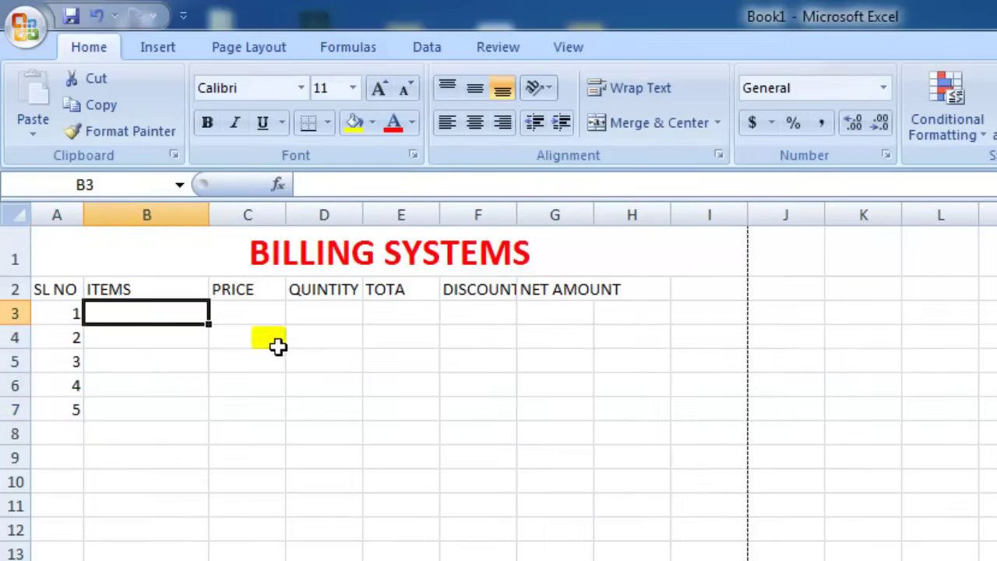
left_click(278, 345)
left_click_drag(286, 226, 302, 226)
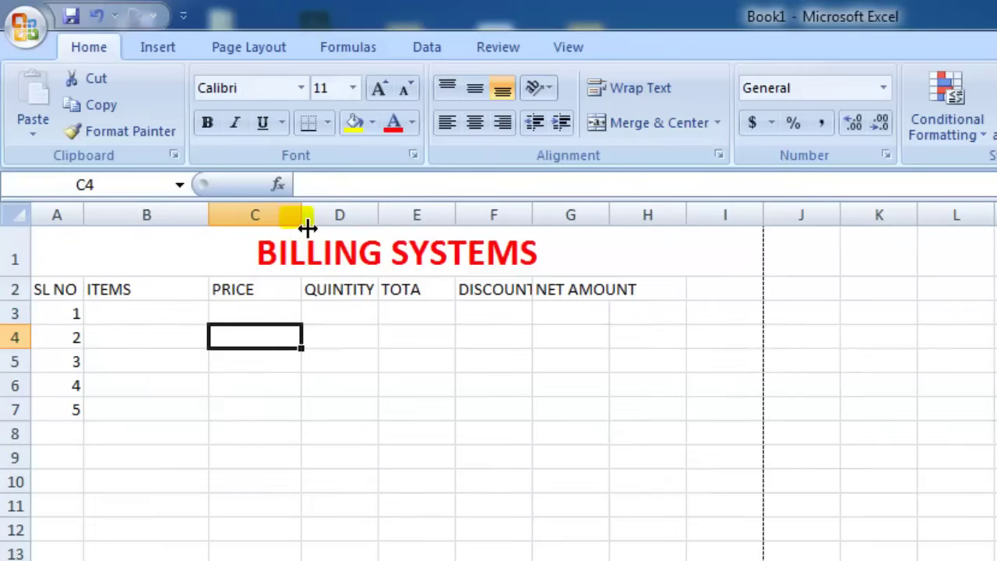
left_click_drag(380, 223, 391, 223)
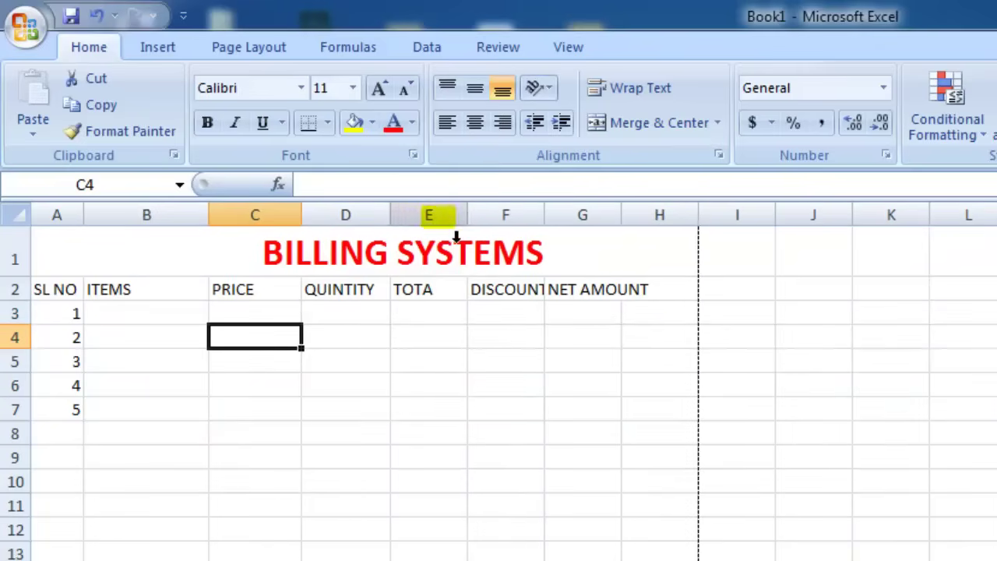
left_click_drag(470, 224, 483, 225)
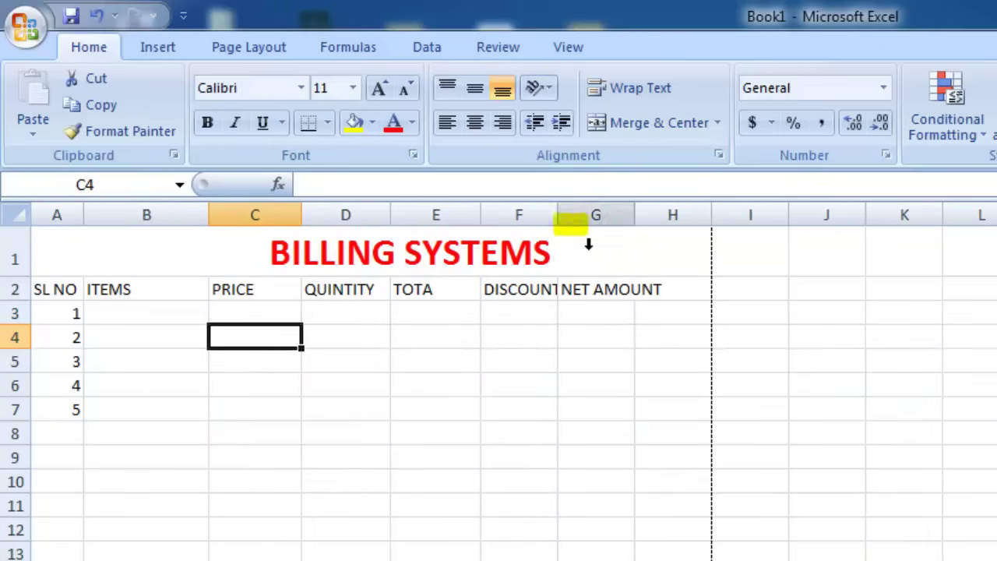
left_click_drag(557, 224, 595, 224)
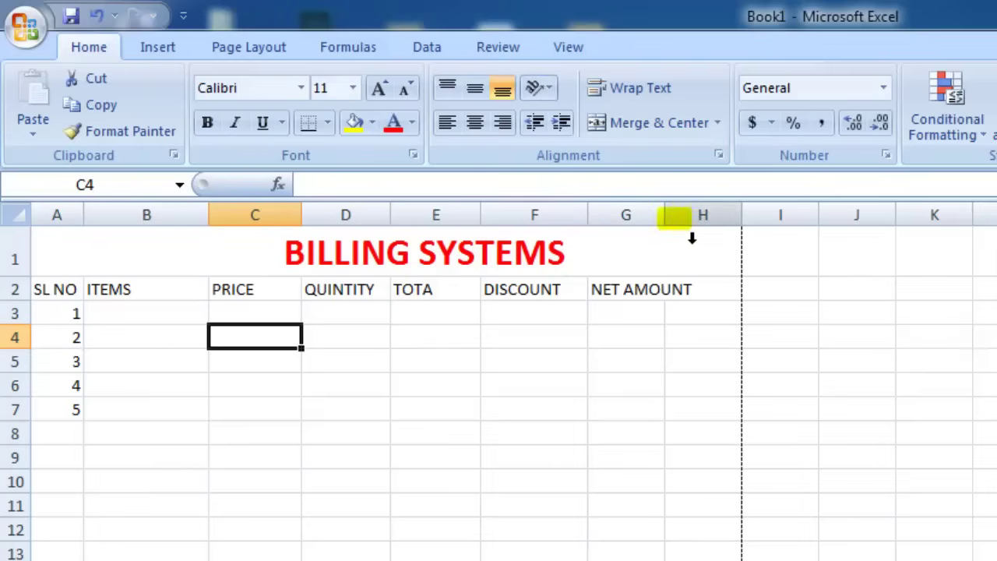
left_click_drag(664, 225, 707, 226)
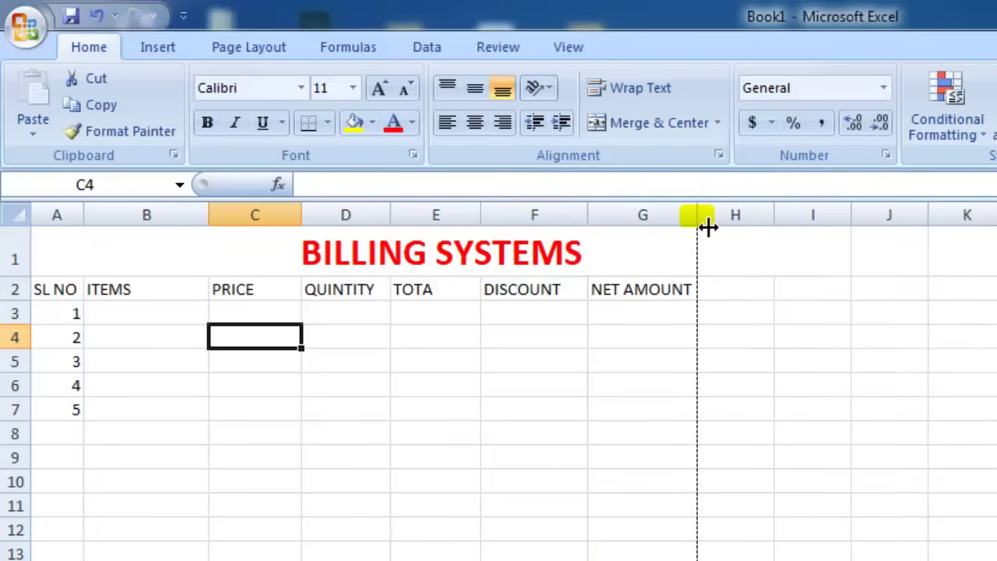
Try to center the merged "BILLING SYSTEMS" title over the table by reapplying its center alignment
left_click(794, 411)
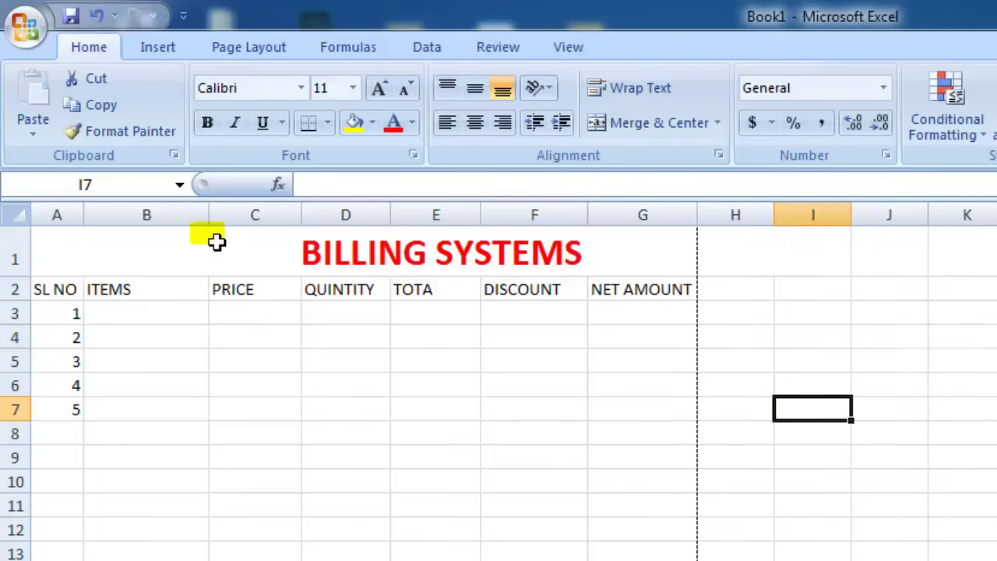
left_click(651, 460)
left_click(409, 269)
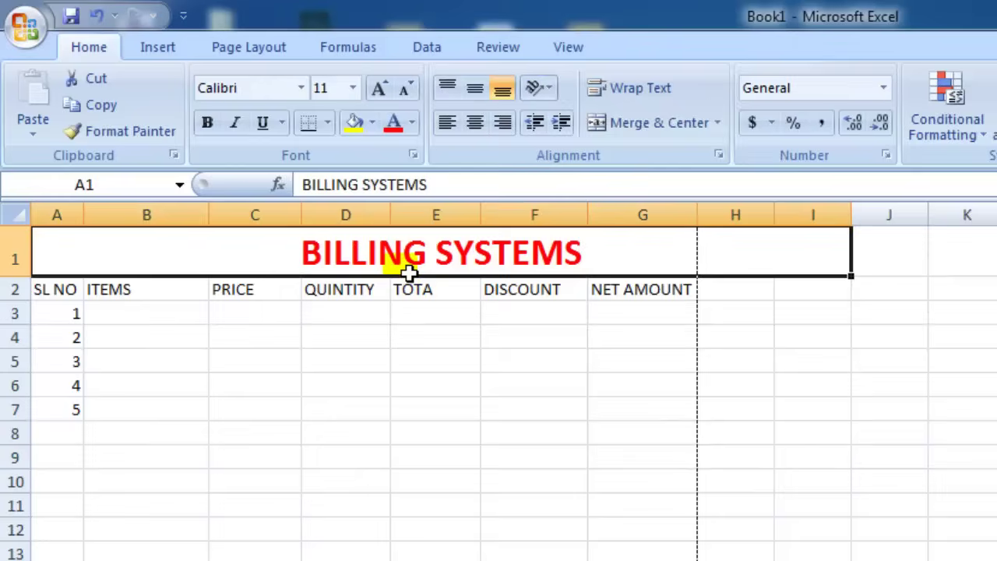
left_click(477, 124)
left_click(502, 506)
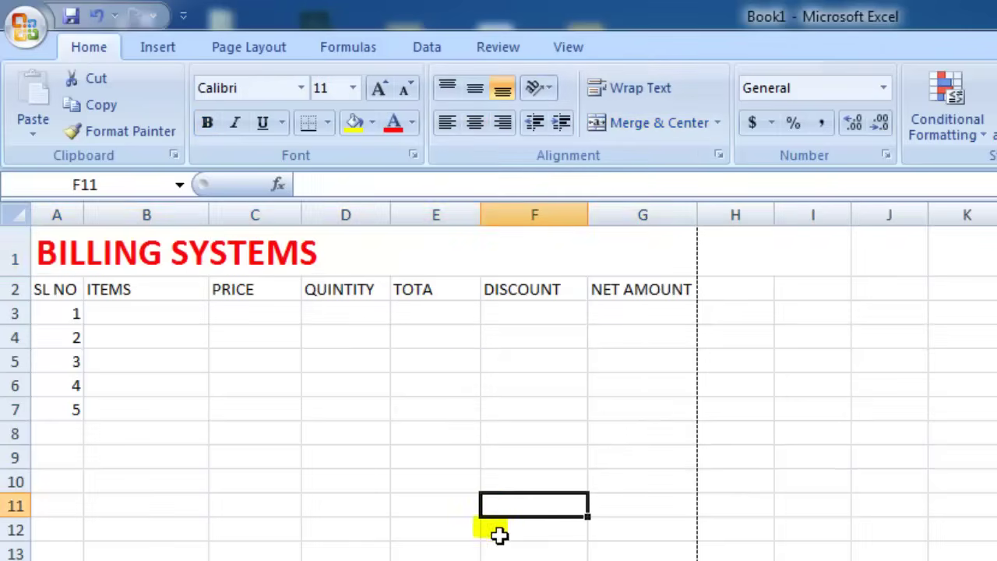
left_click(356, 260)
left_click(474, 124)
left_click(526, 401)
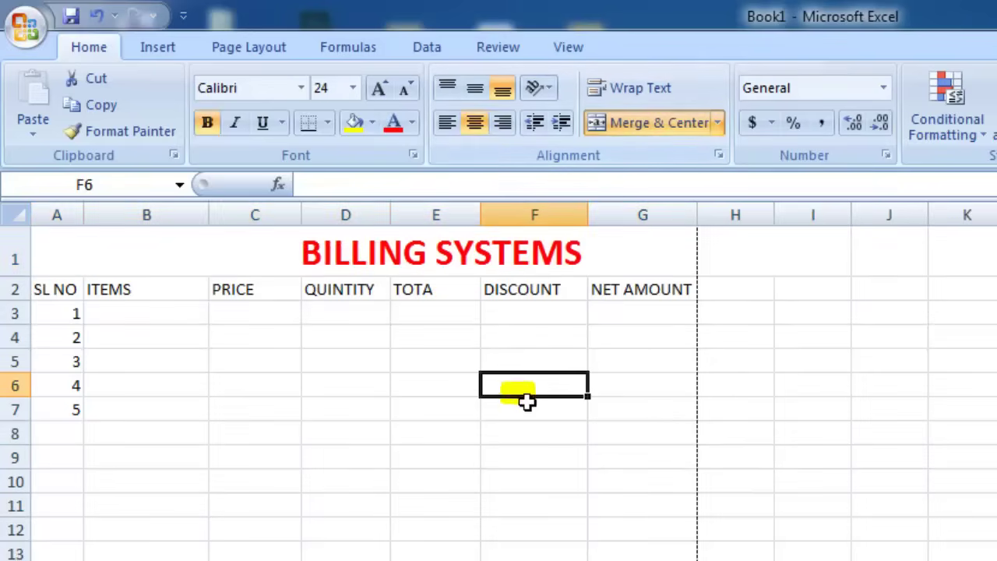
Collapse columns H and I so the merged "BILLING SYSTEMS" title spans only columns A to G within the page boundary
left_click(78, 253)
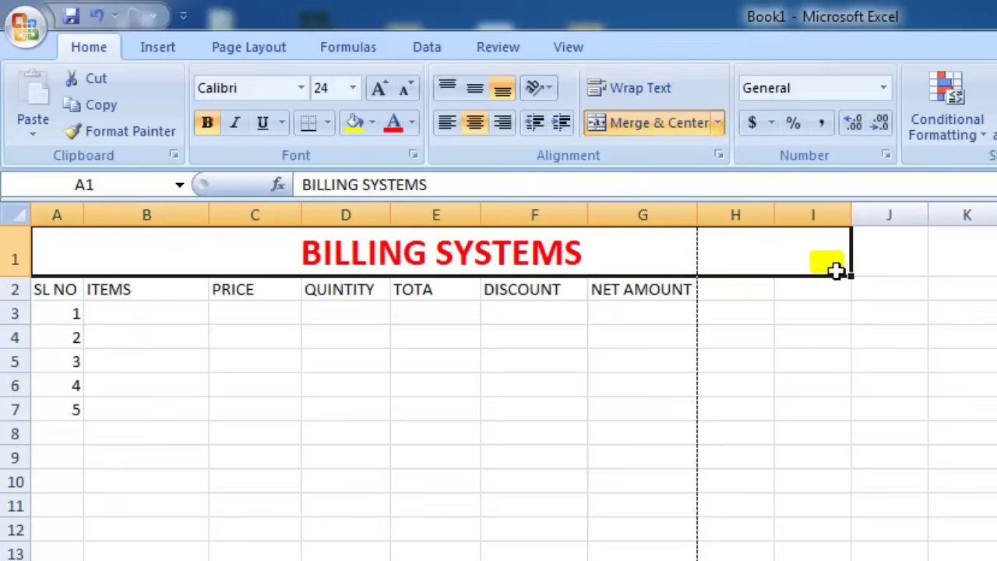
left_click_drag(851, 220, 708, 235)
left_click(580, 389)
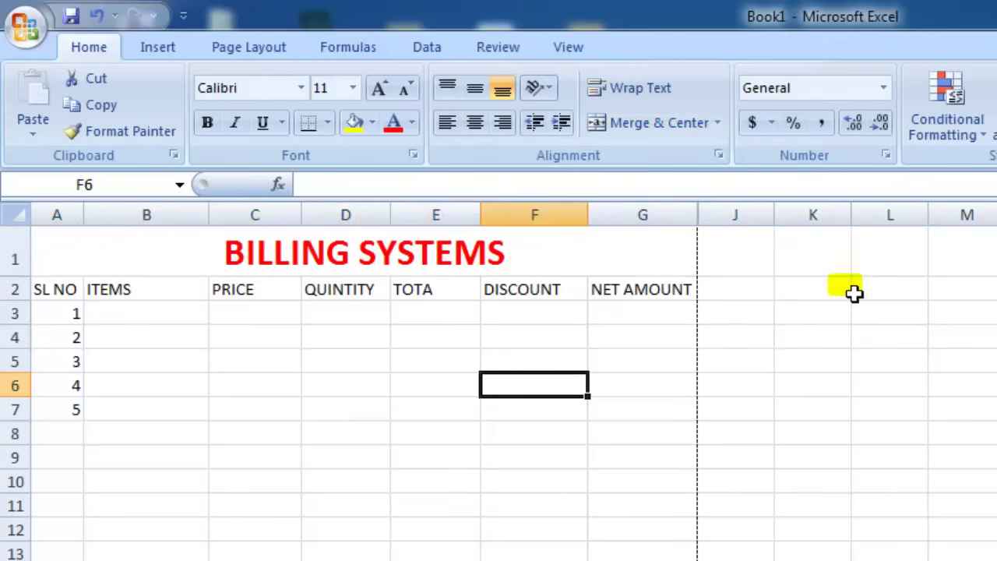
left_click(267, 485)
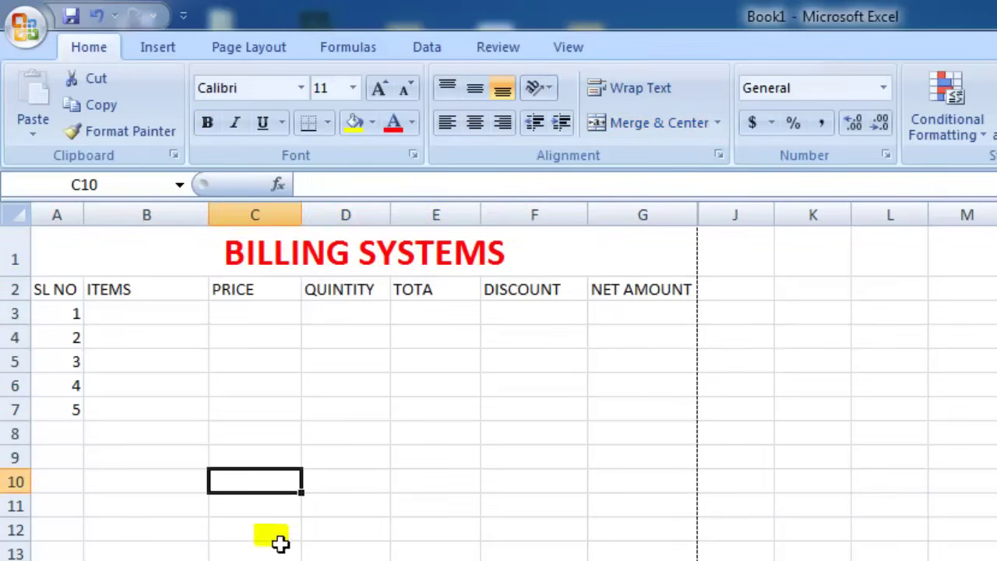
Enter the items BAGES, SHOES, PEN, PENCIL and BOOKS in cells B3 to B7
left_click(127, 319)
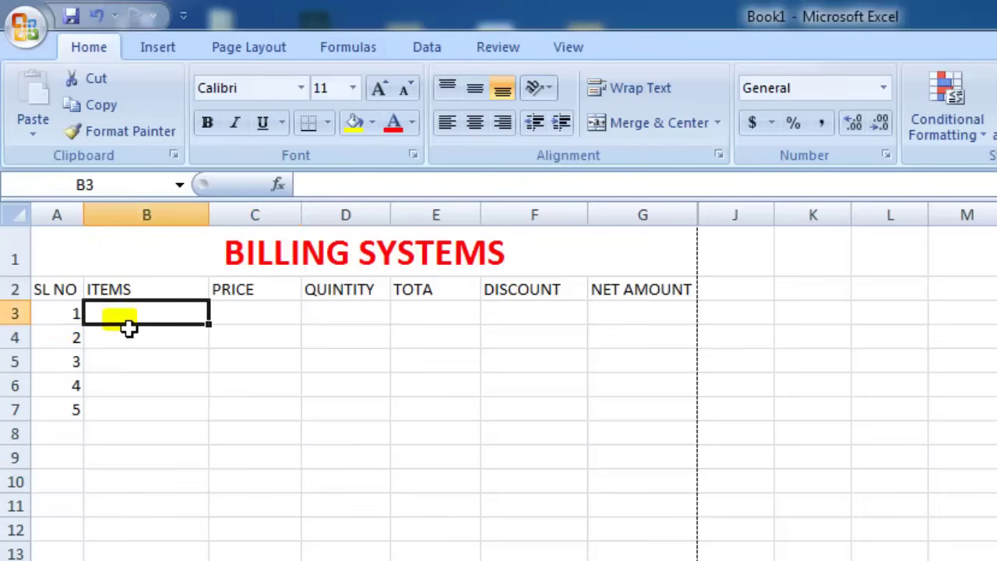
type("BAGES")
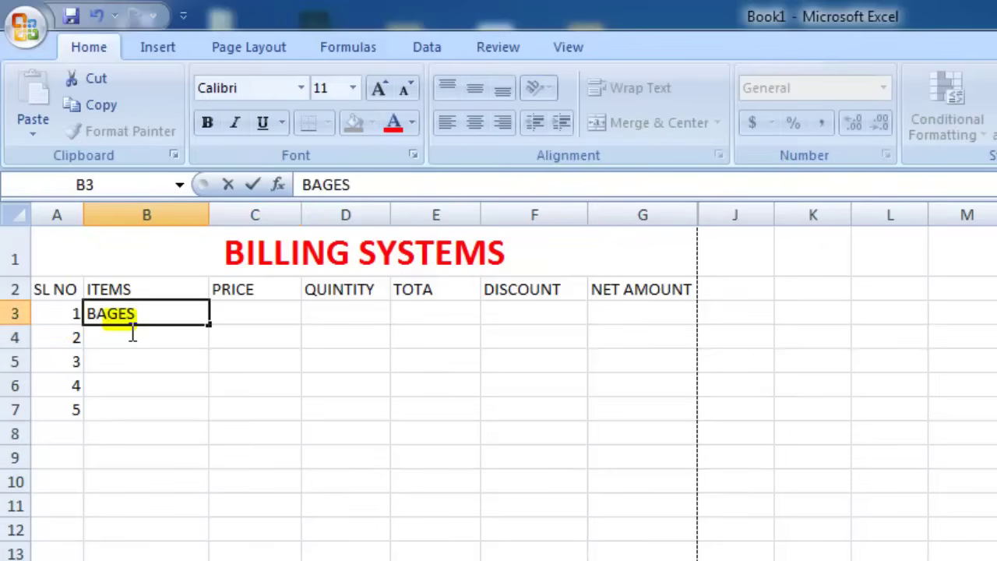
key("Return")
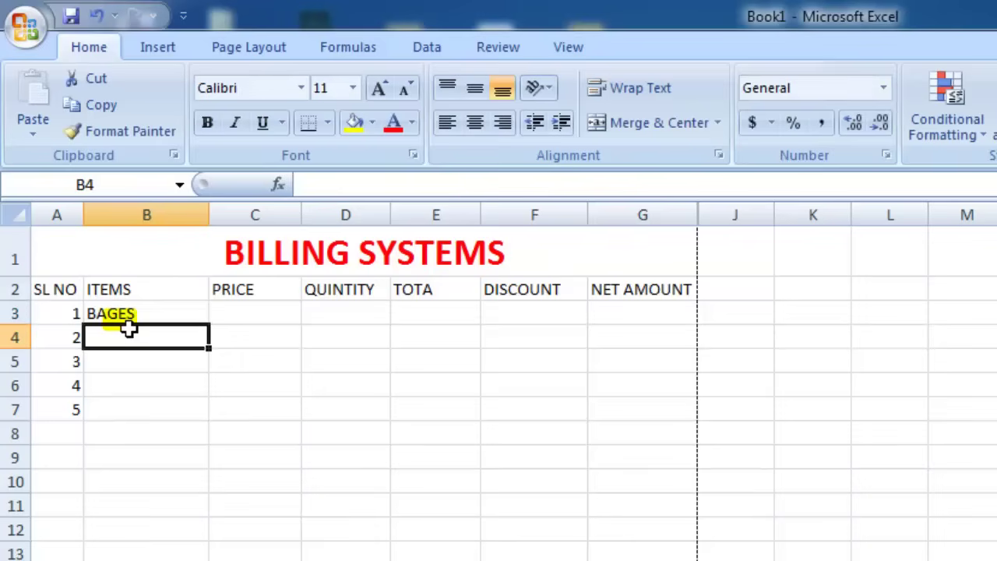
type("SHOES")
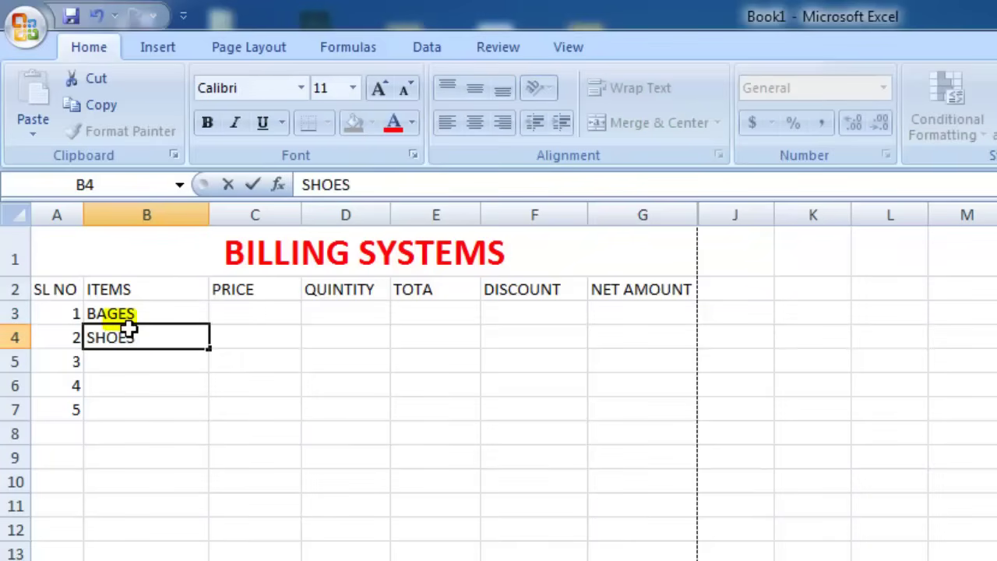
key("Return")
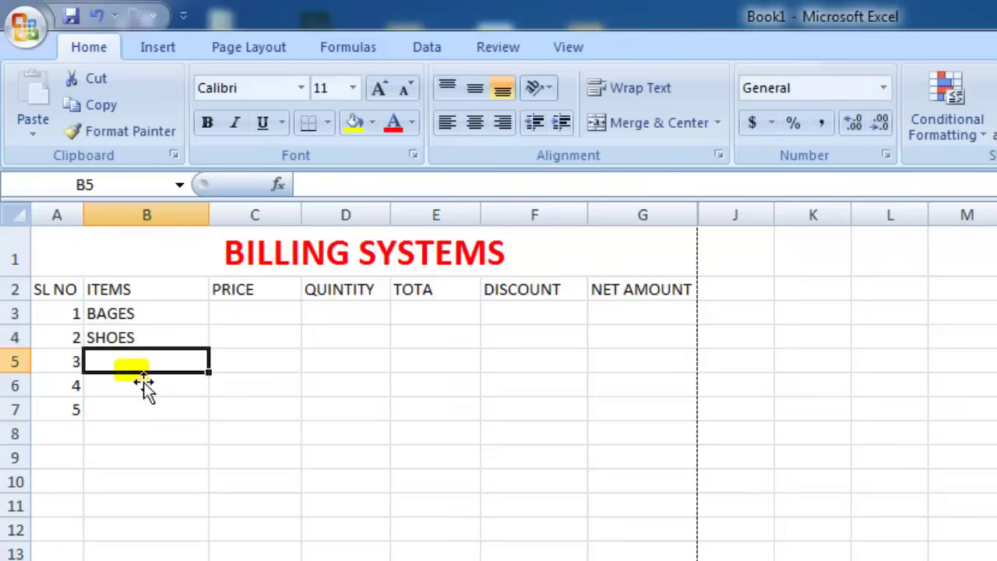
type("PEN")
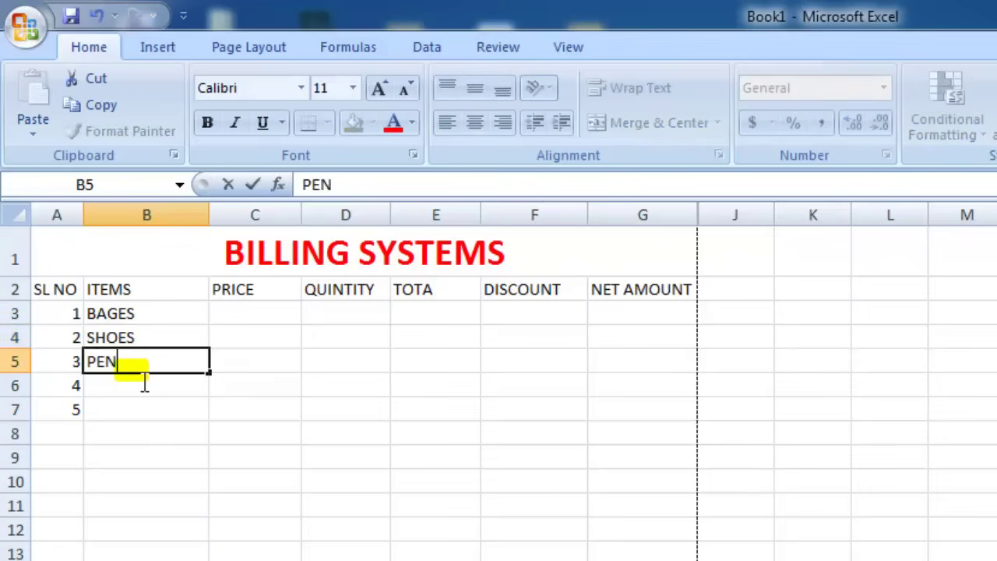
key("Return")
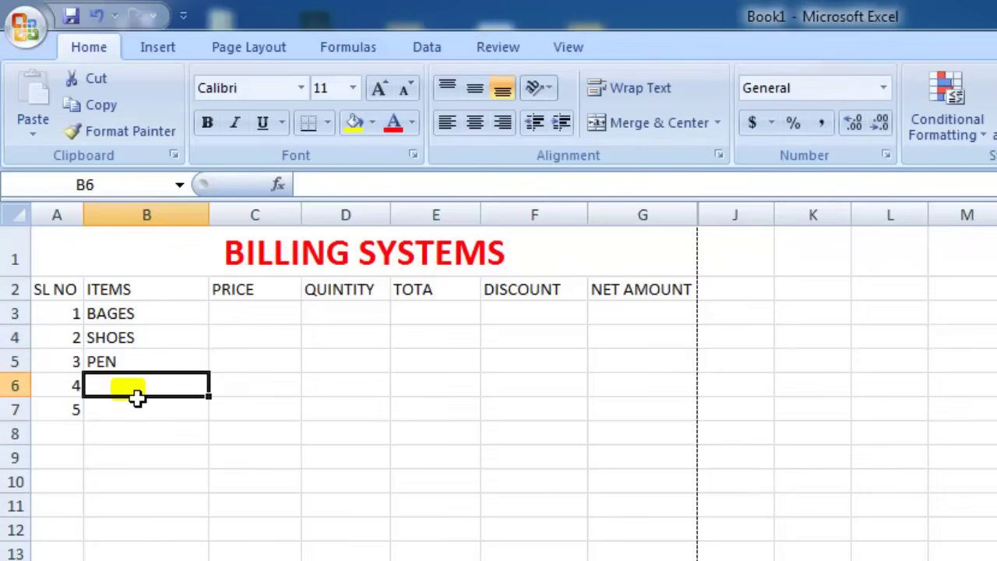
type("PE")
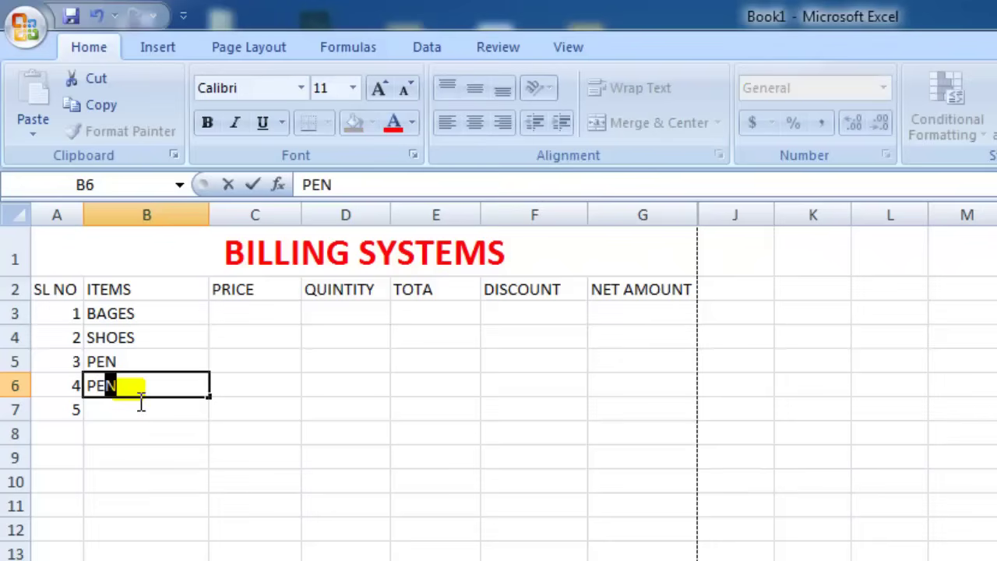
type("NCIL")
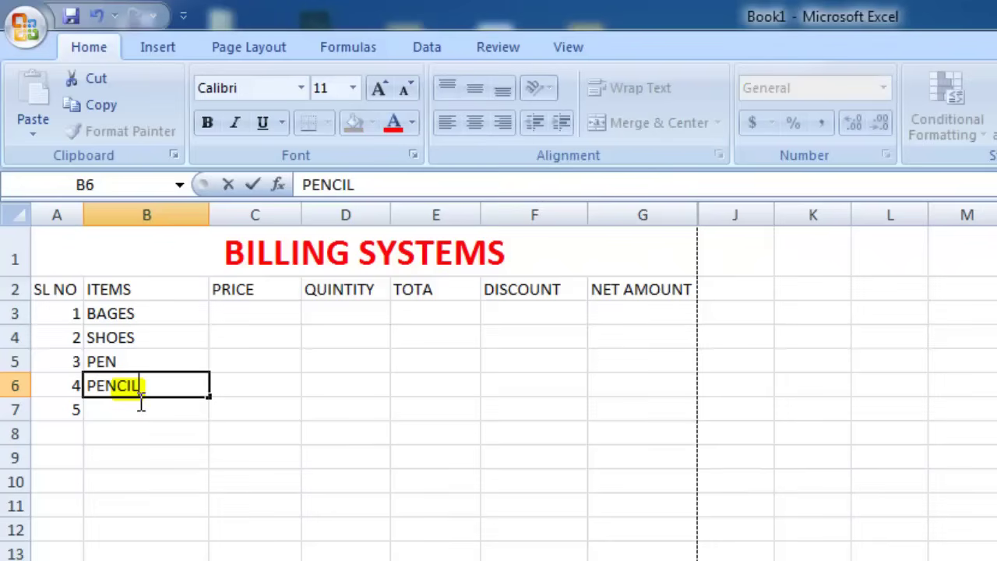
left_click(169, 419)
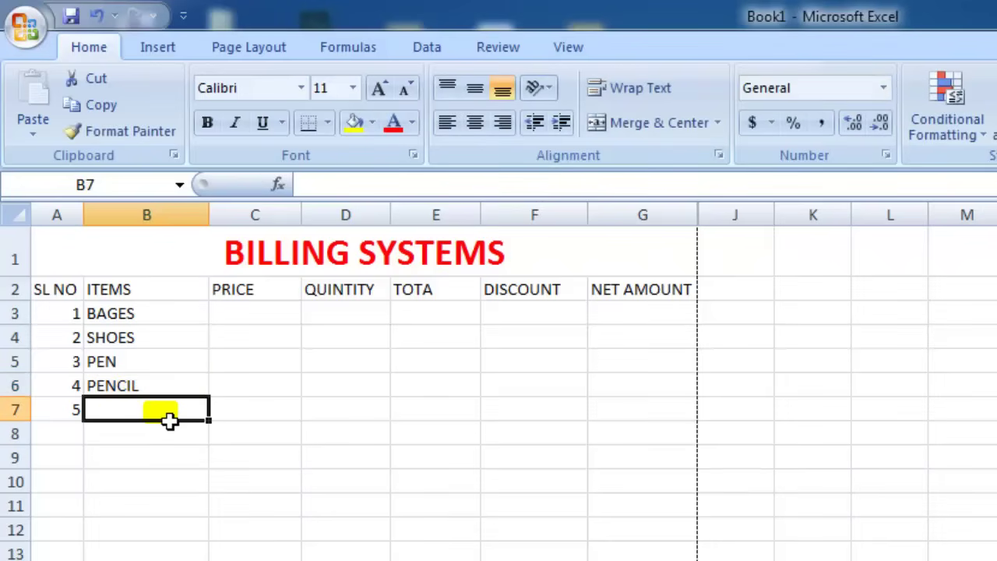
type("BOOKS")
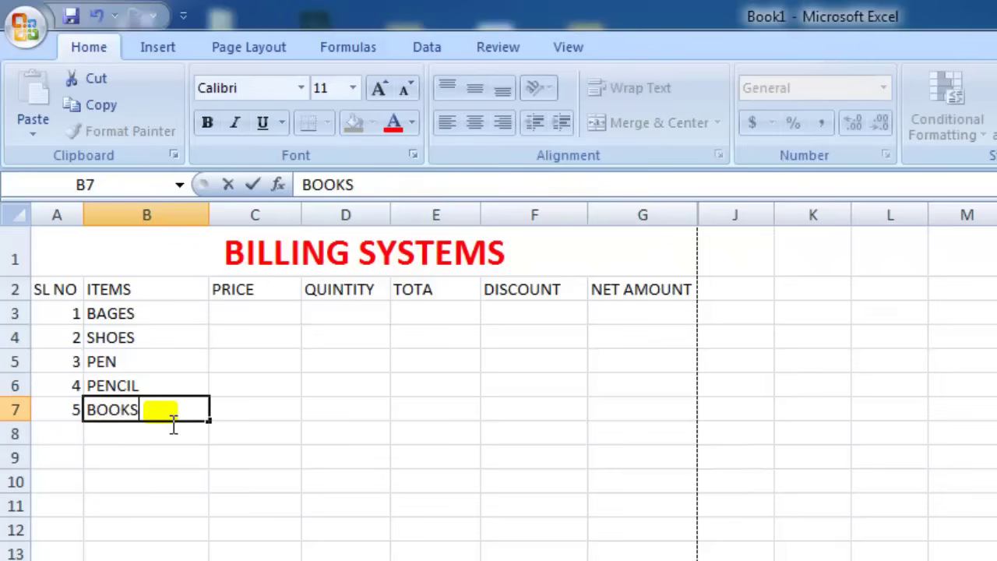
left_click(185, 460)
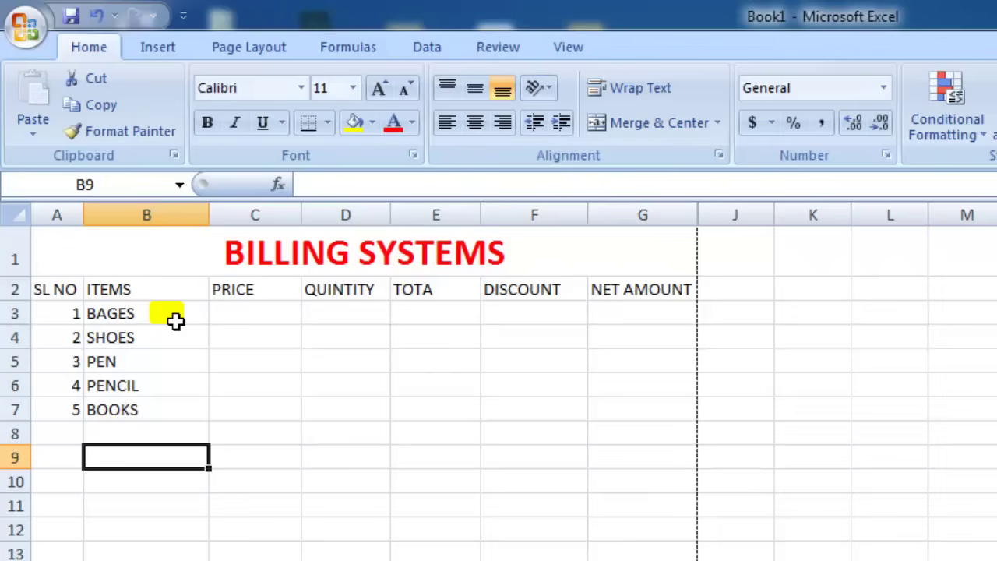
Enter the prices 250, 300, 25, 15 and 23 in cells C3 to C7
left_click(257, 322)
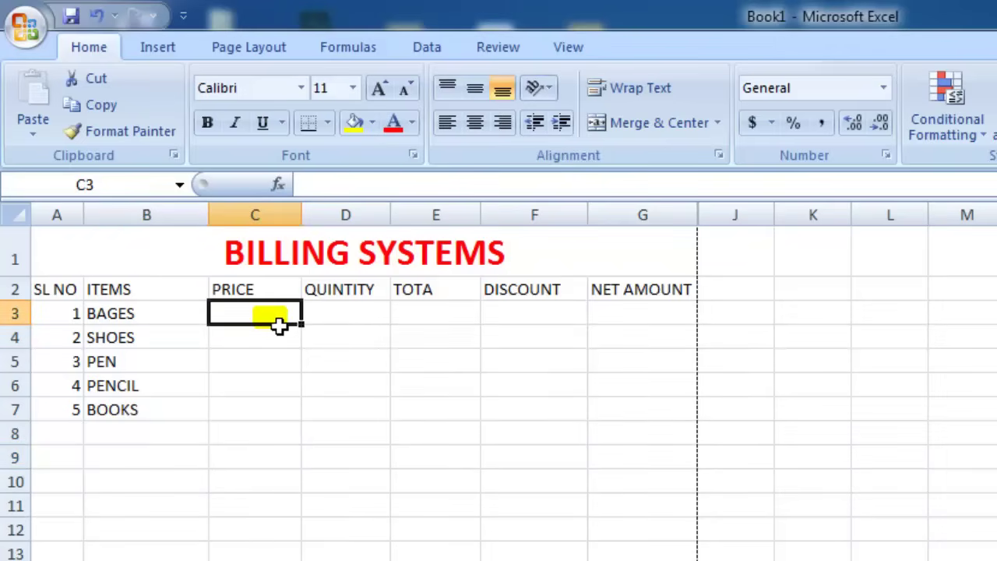
type("250")
key("Return")
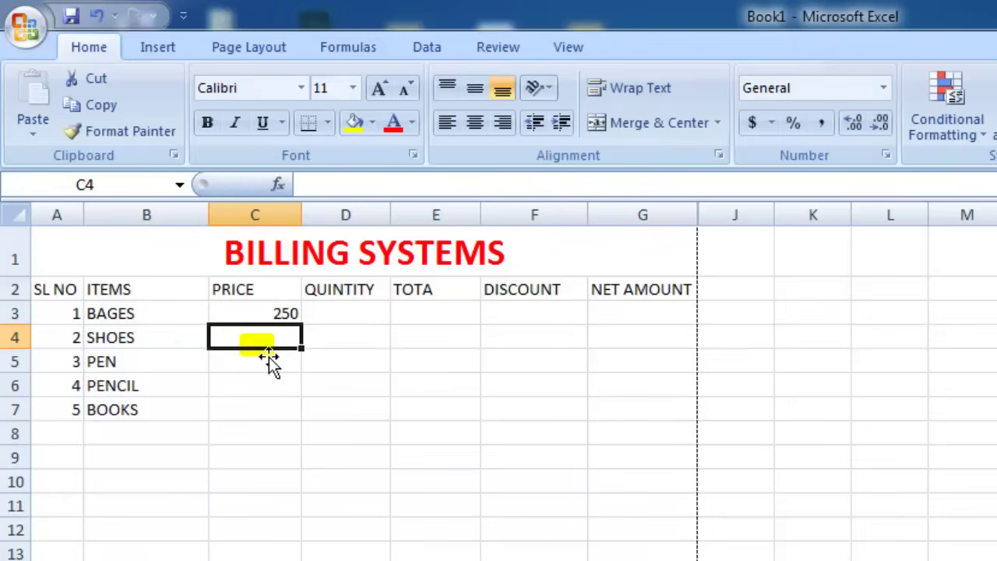
type("300")
key("Return")
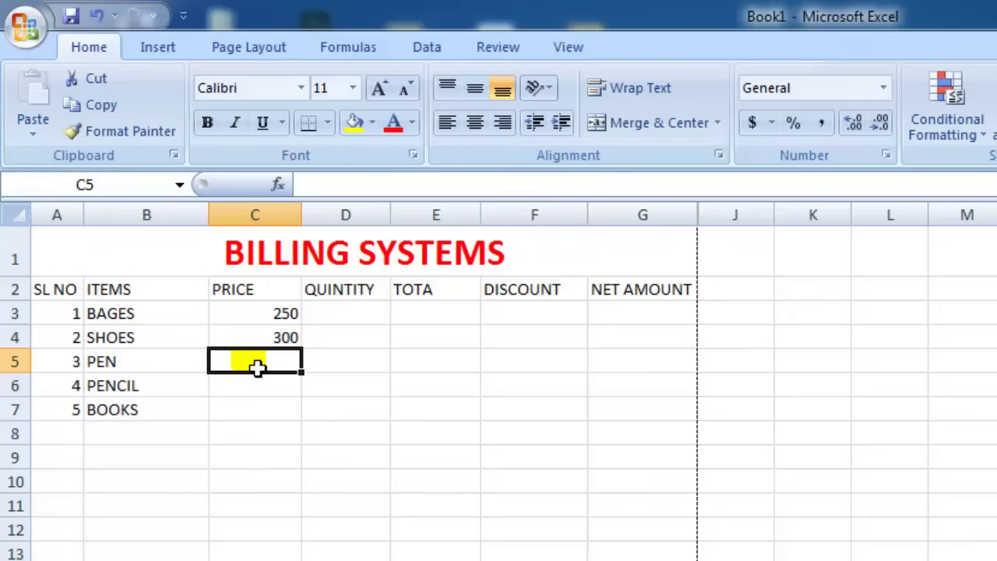
type("25")
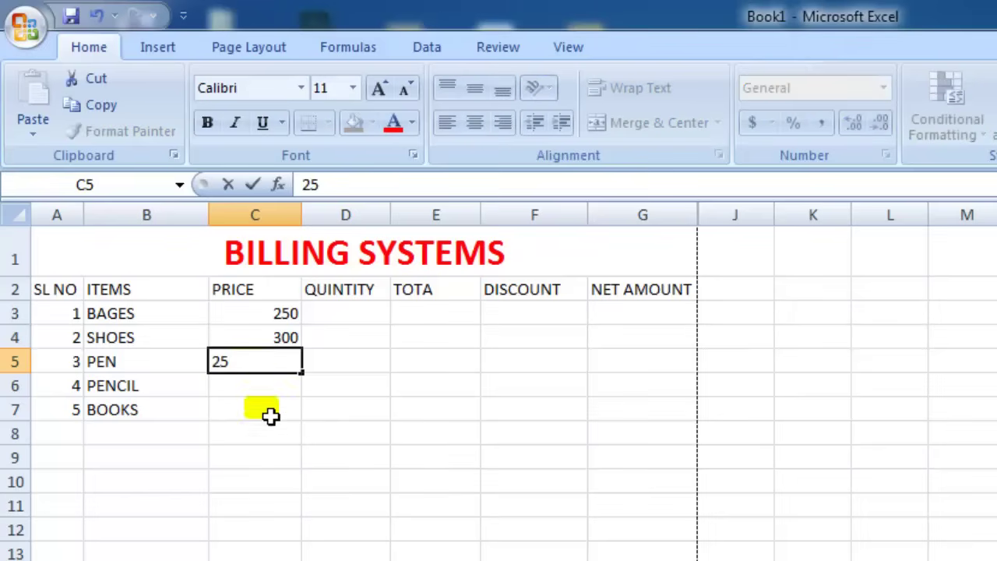
key("Return")
type("15")
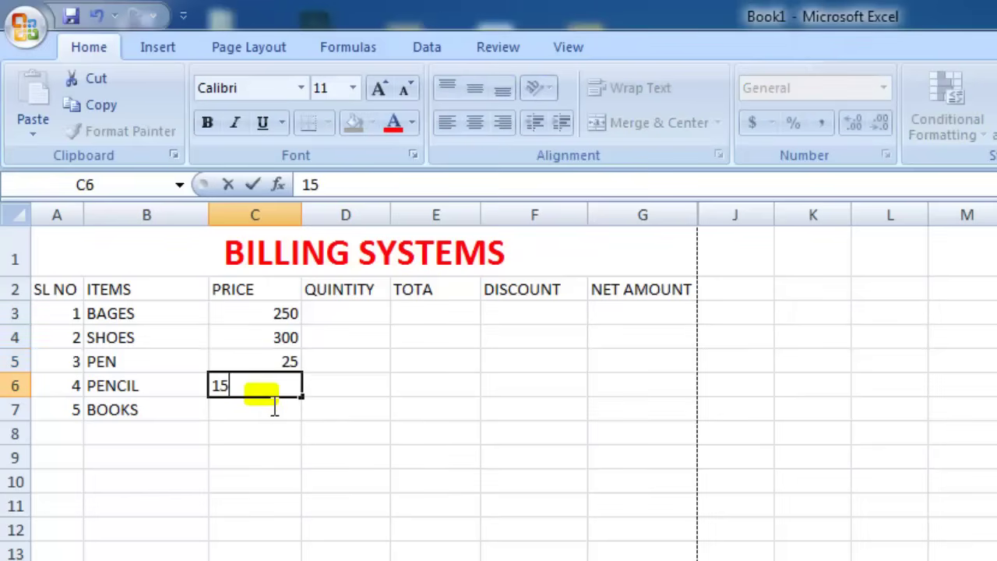
key("Return")
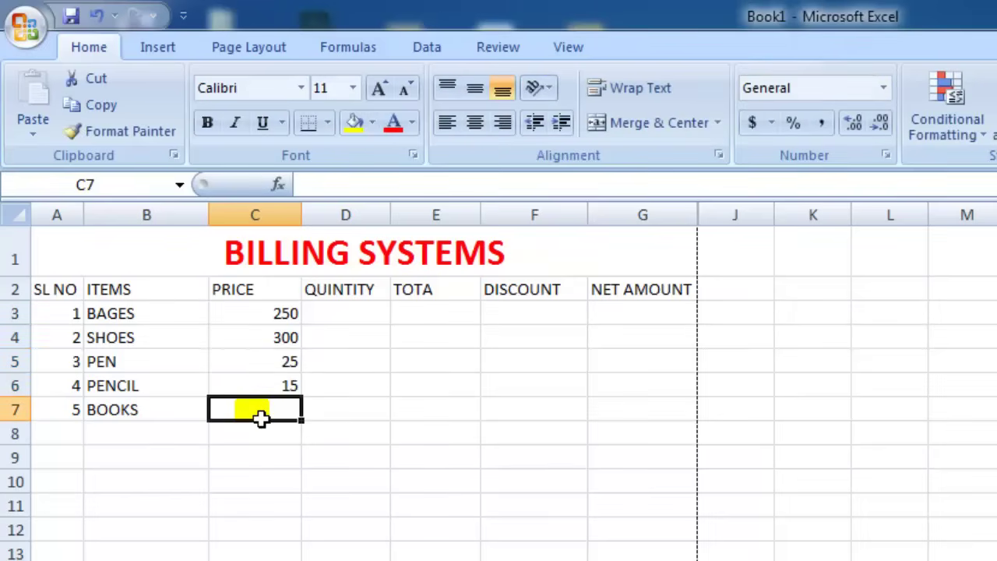
type("23")
left_click(356, 423)
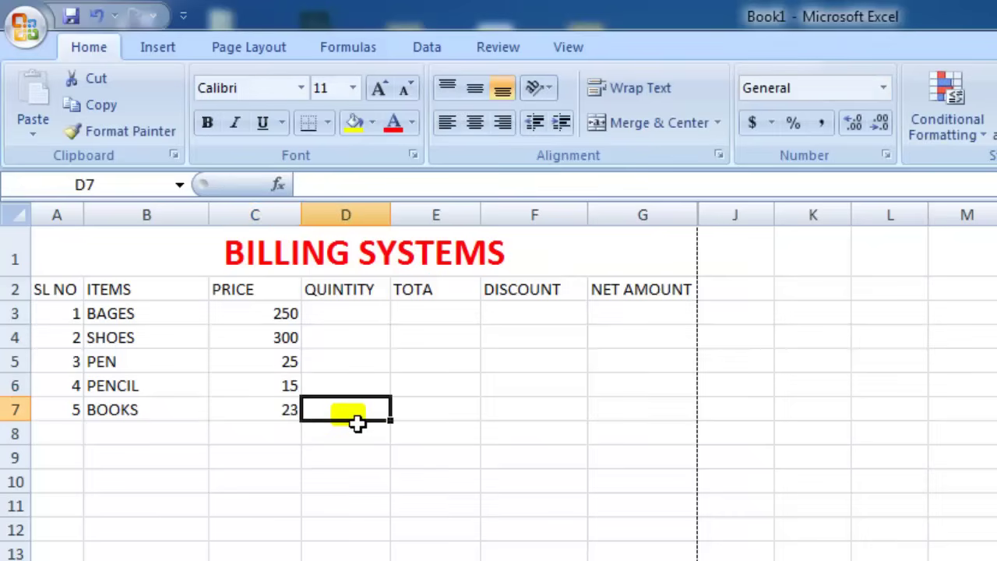
left_click(147, 418)
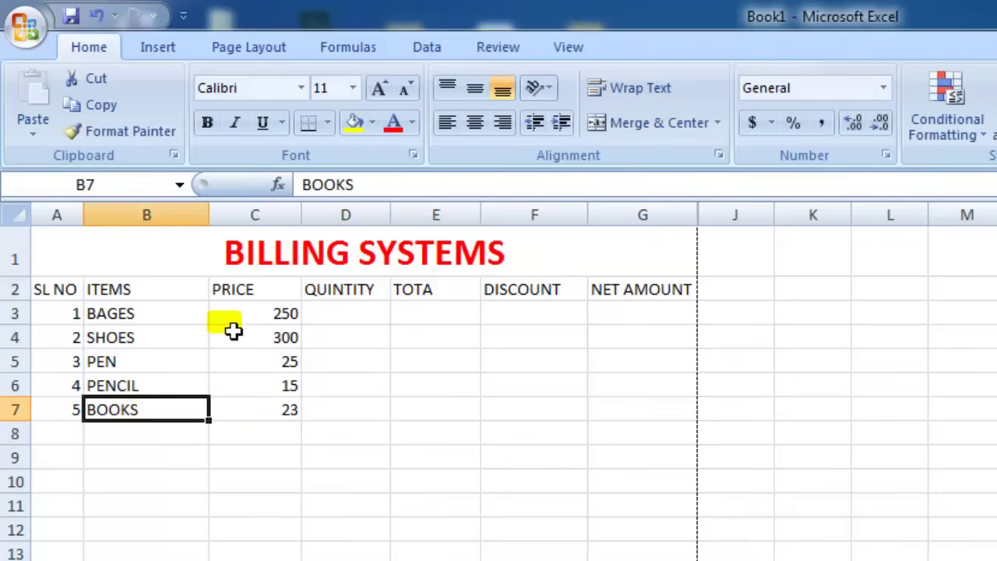
left_click(109, 458)
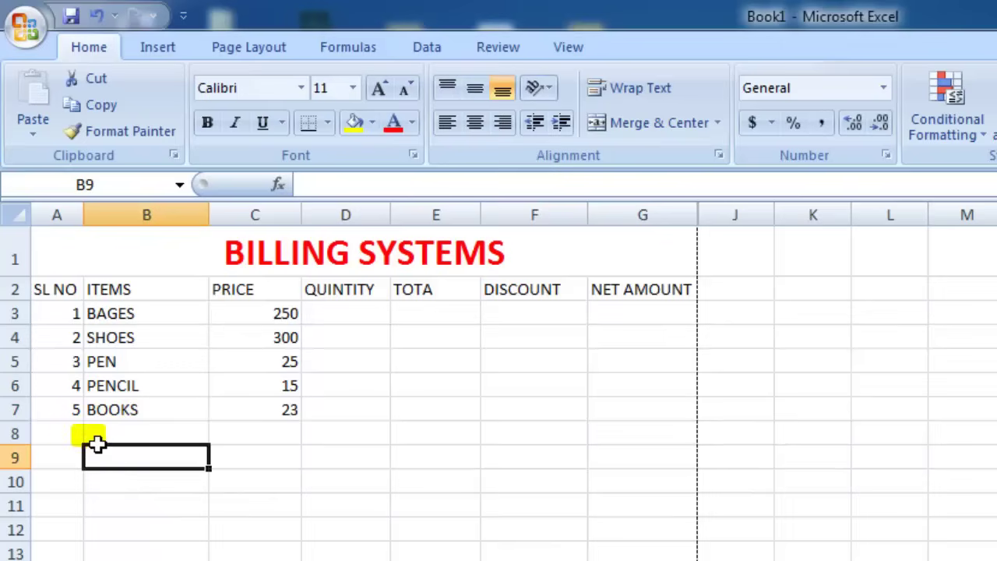
left_click(76, 440)
left_click(117, 436)
left_click(125, 461)
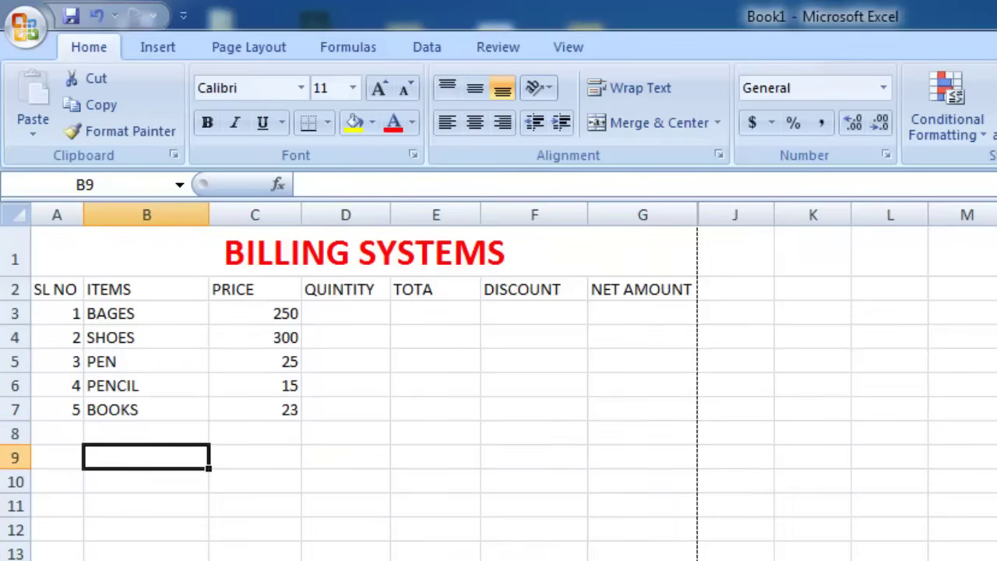
left_click(193, 265)
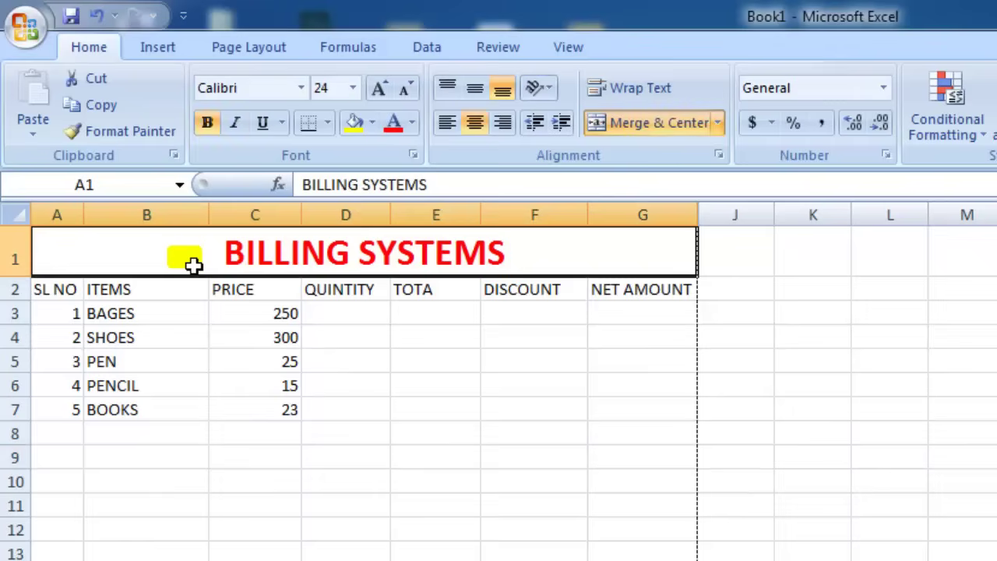
left_click(256, 464)
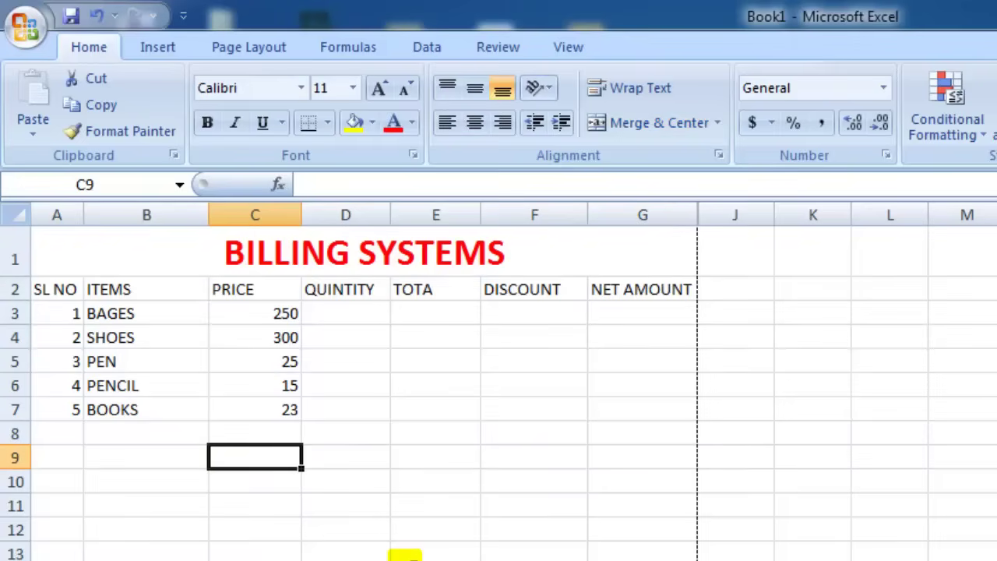
left_click(357, 556)
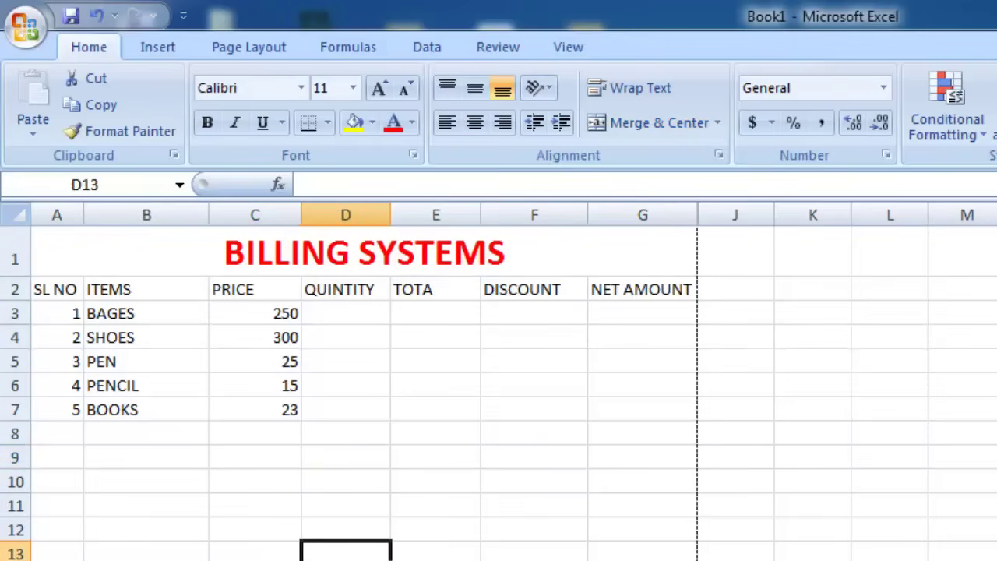
Look at the next worksheet from cell A1 and return to the billing sheet
key("ctrl+Page_Down")
key("ctrl+Page_Up")
key("ctrl+Page_Down")
left_click(178, 243)
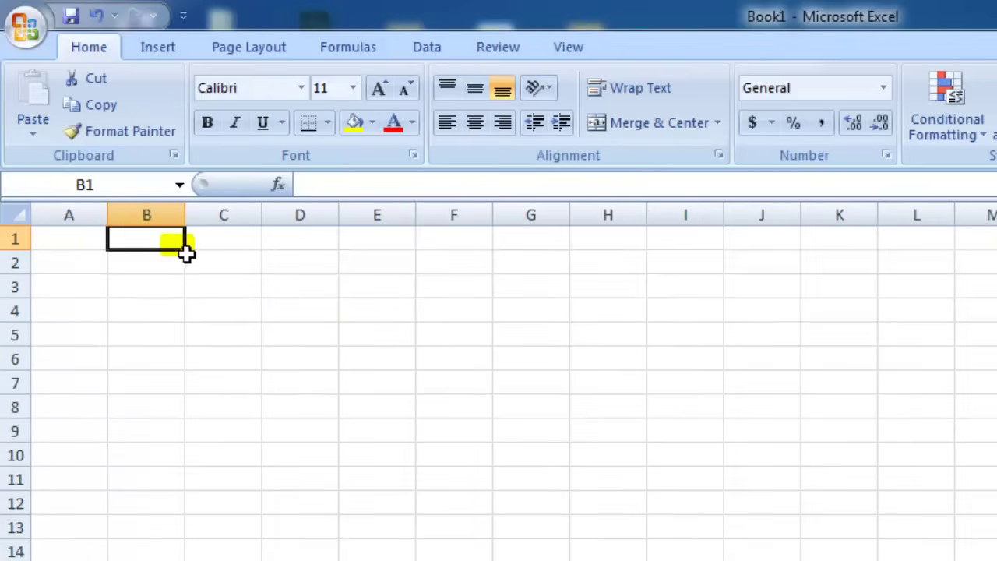
key("ctrl+Home")
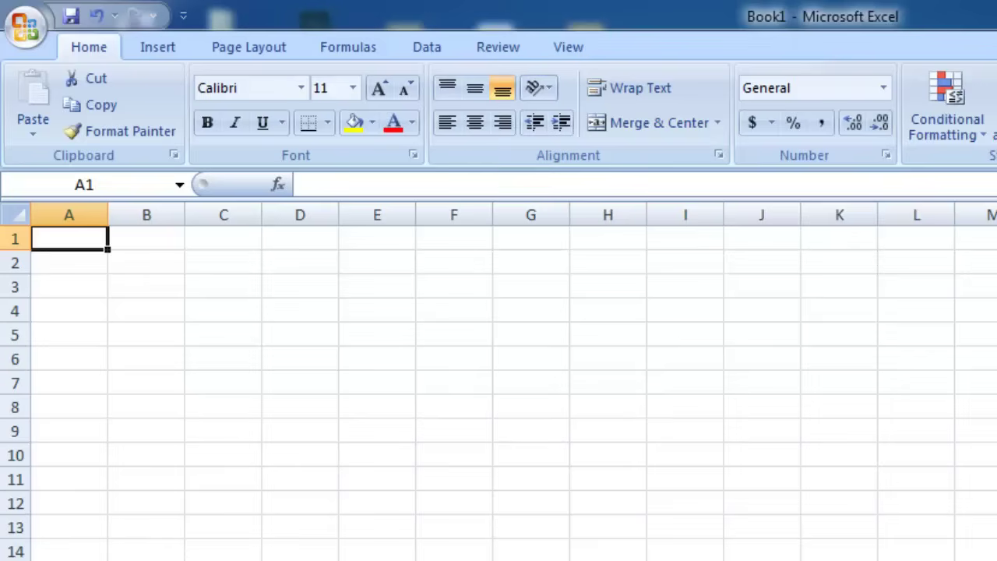
key("ctrl+Page_Up")
left_click(452, 490)
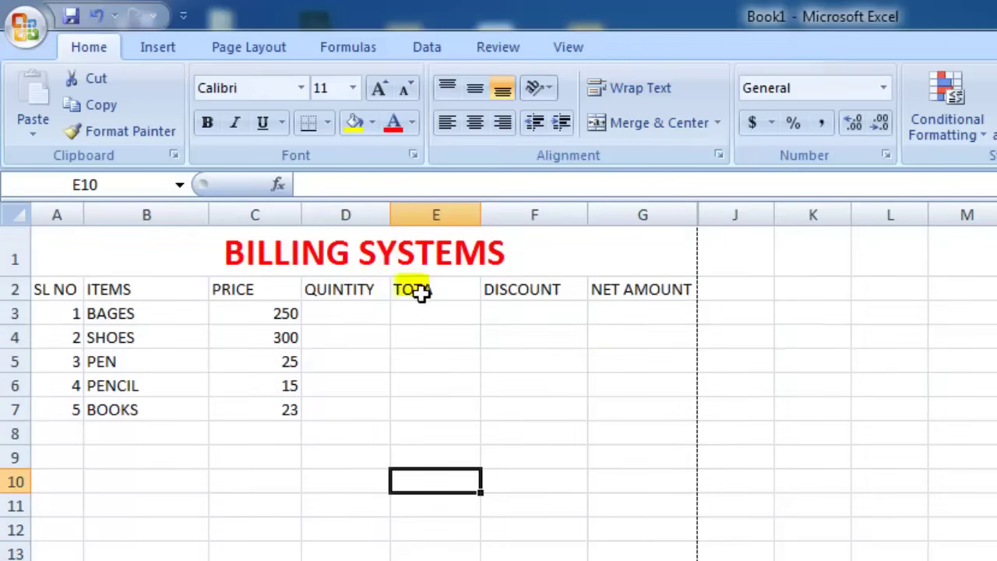
left_click(216, 271)
left_click(870, 273)
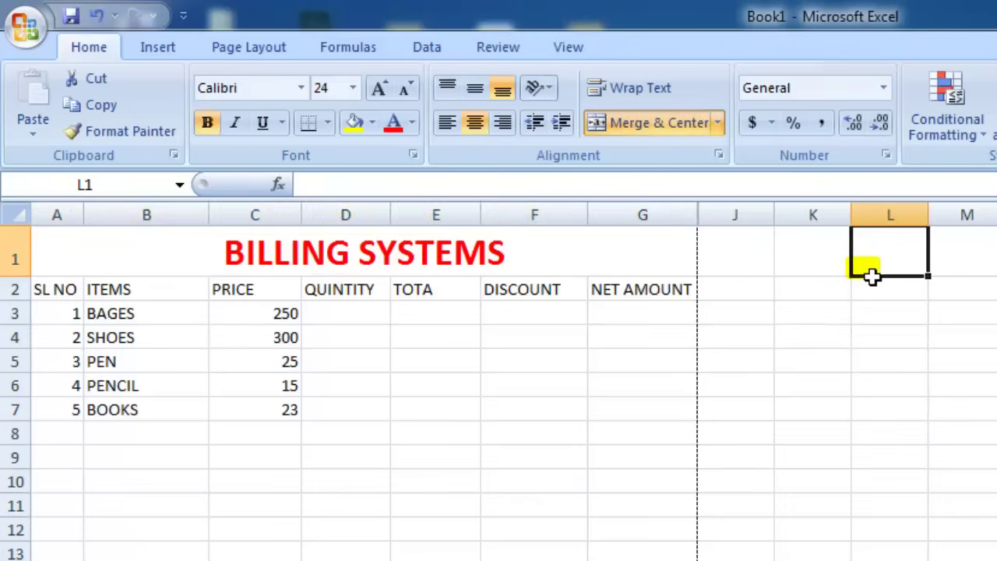
left_click(970, 271)
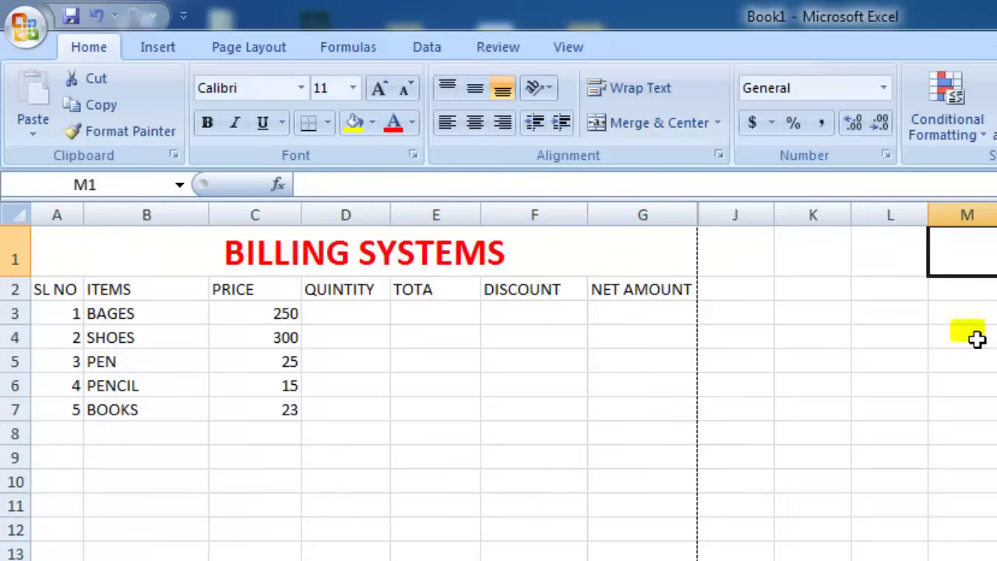
left_click(355, 421)
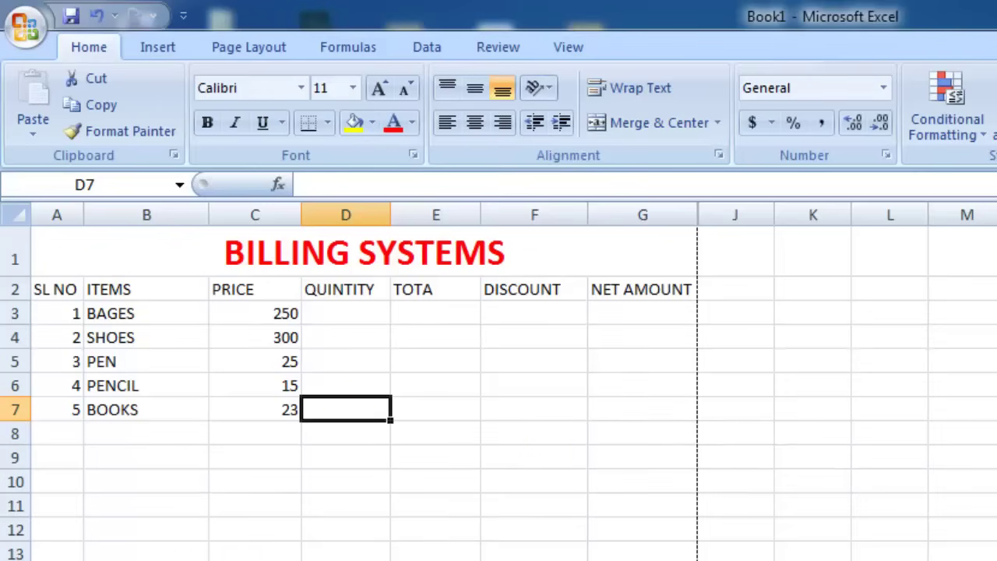
Look at cells A1 to E1 on the next worksheet and return to the billing sheet
key("ctrl+Page_Down")
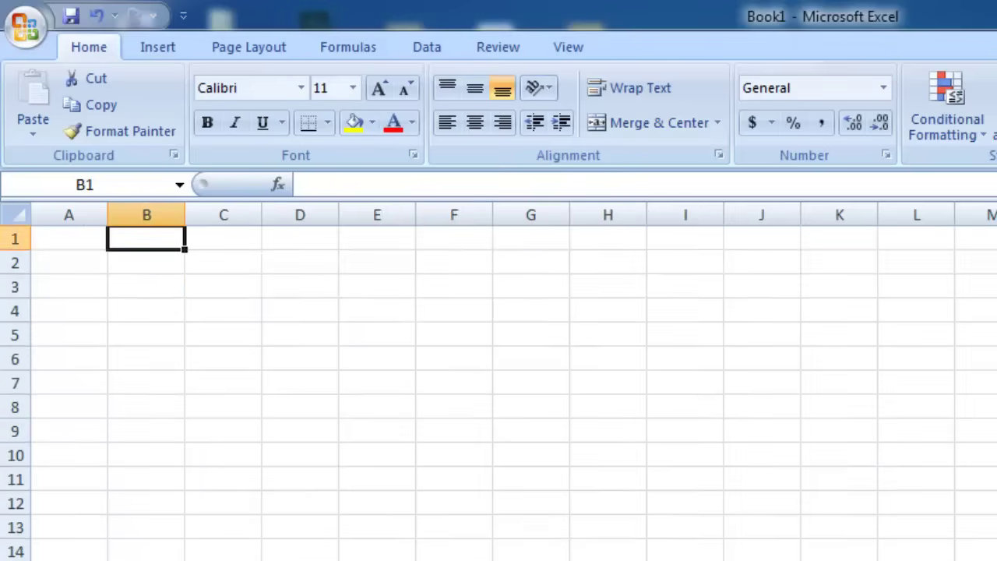
left_click(100, 288)
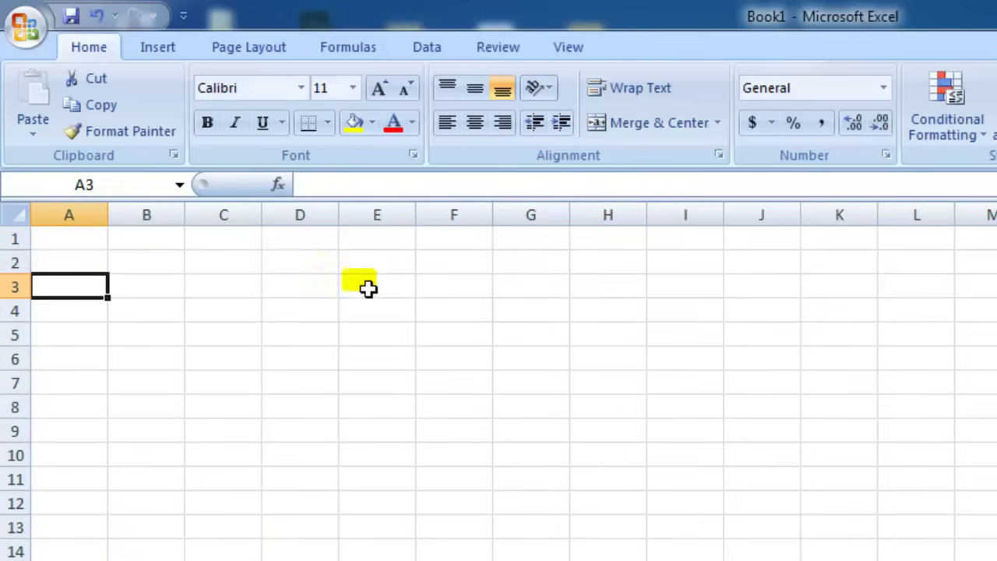
left_click_drag(85, 246, 151, 241)
left_click(411, 247)
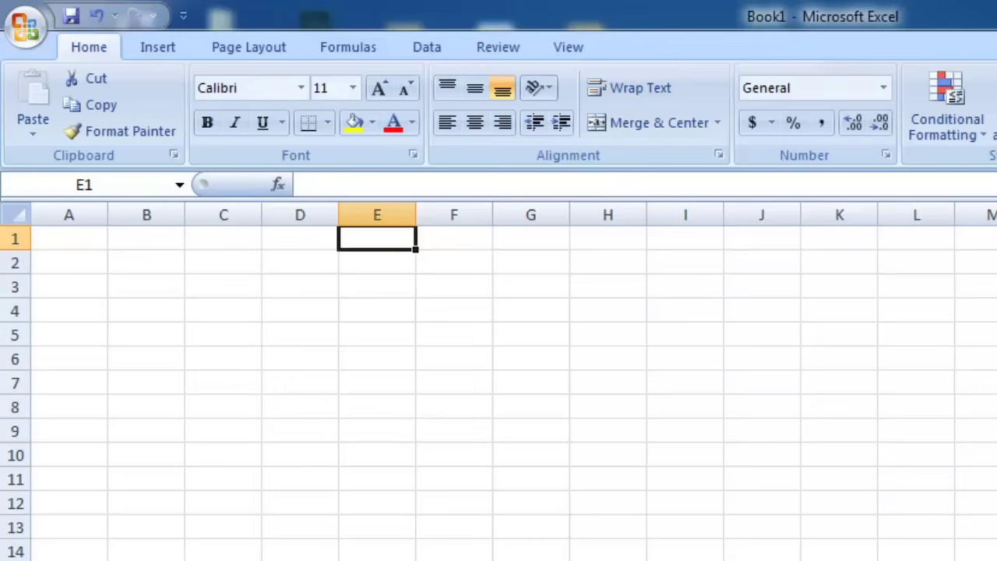
left_click(69, 238)
left_click(76, 263)
left_click_drag(76, 242, 405, 246)
key("ctrl+Home")
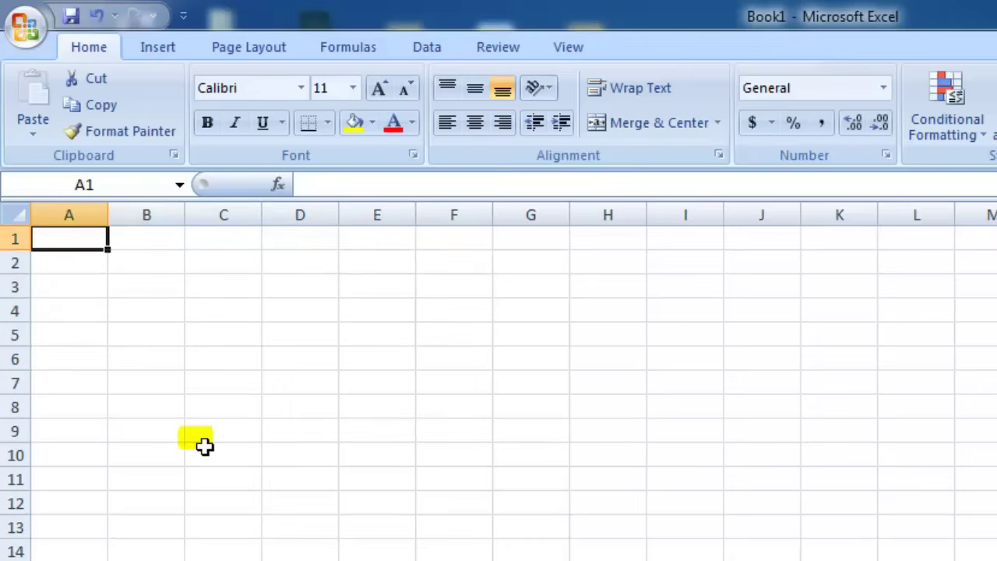
left_click_drag(84, 248, 369, 249)
left_click(68, 238)
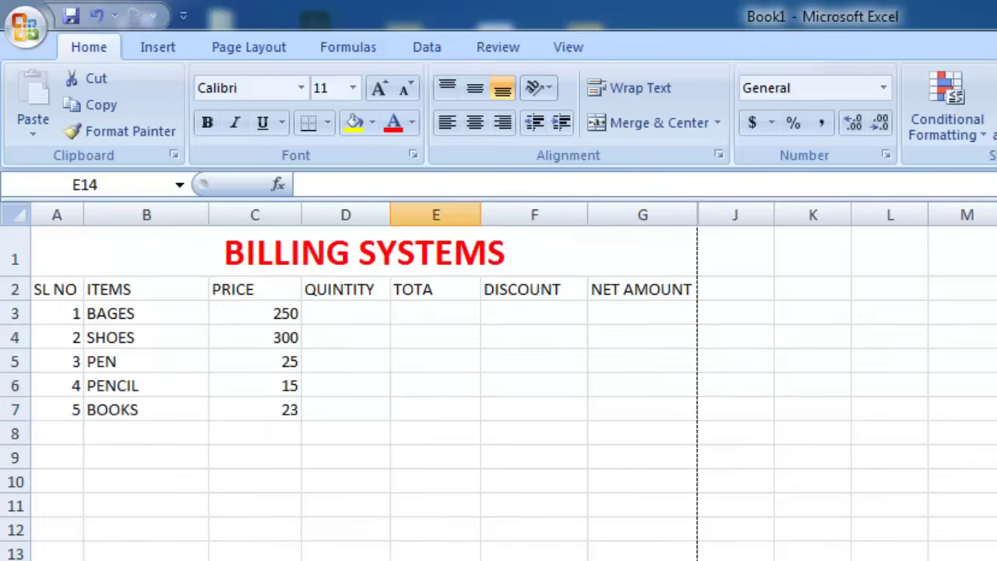
Enter the quantities 20, 10, 10, 25 and 100 in cells D3 to D7
left_click(375, 318)
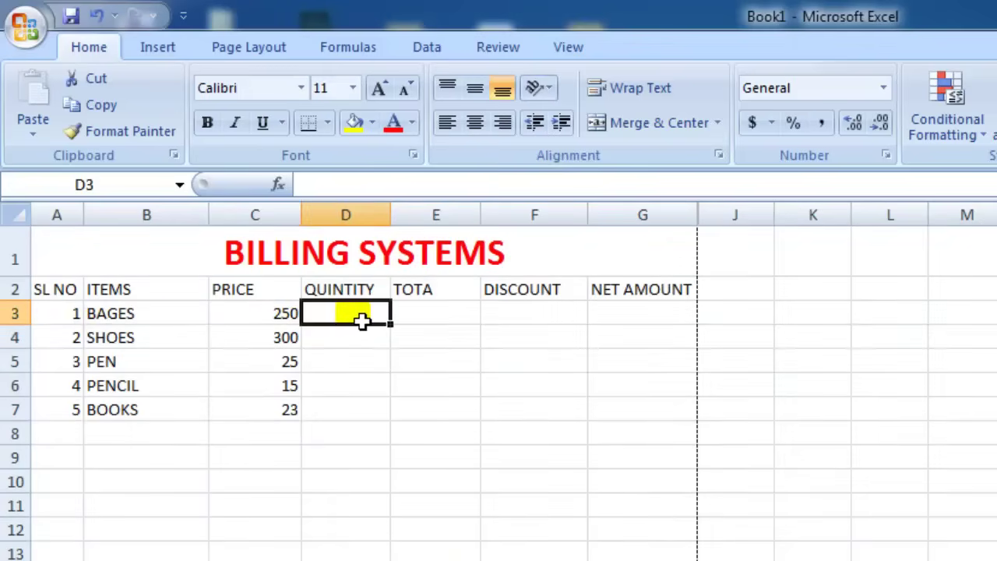
type("20")
key("Return")
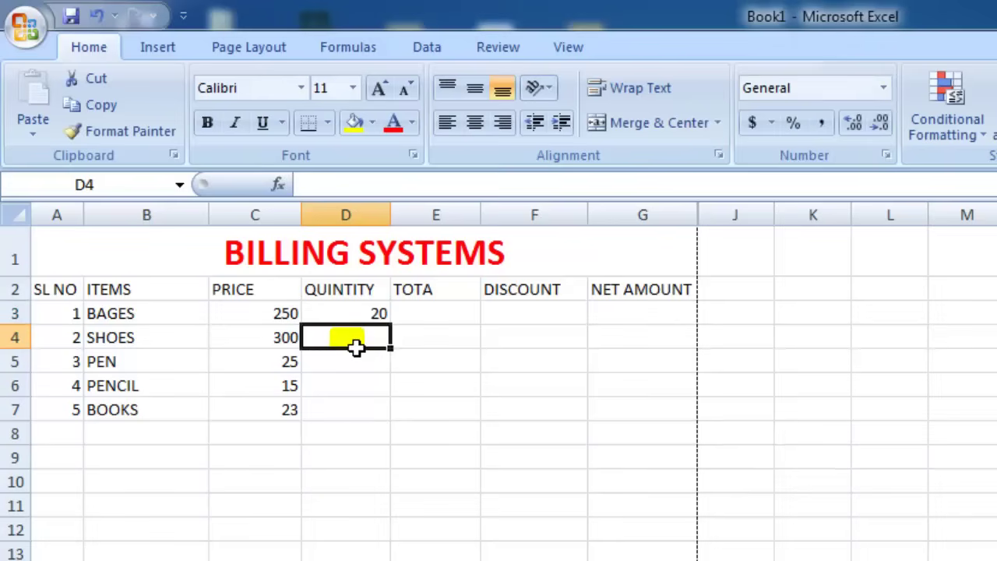
type("10")
key("Return")
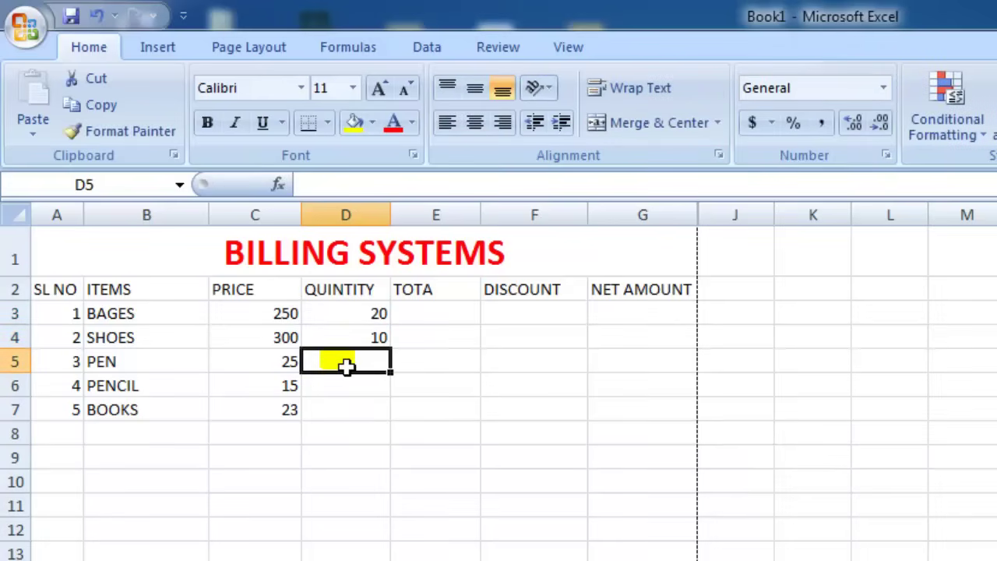
type("10")
key("Return")
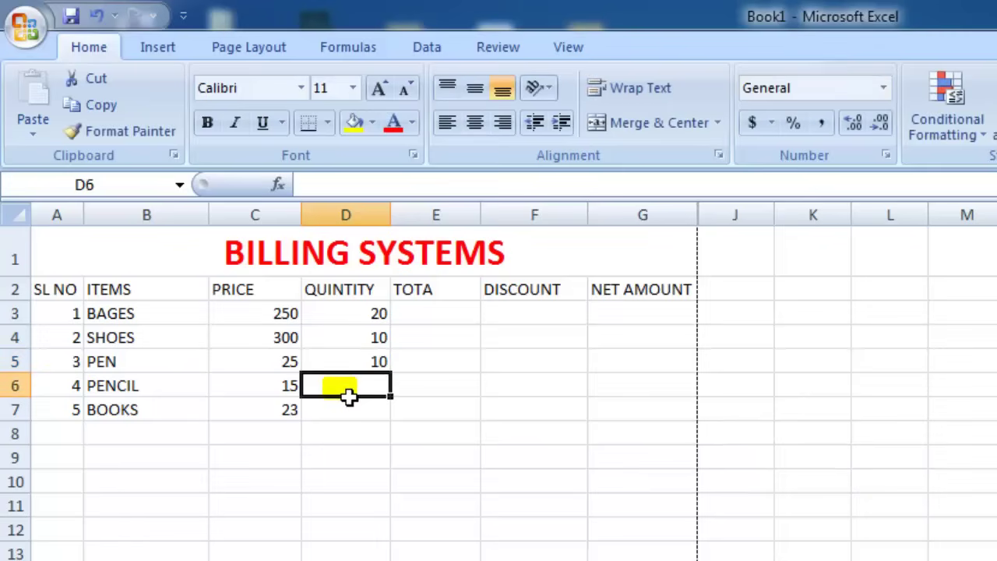
type("25")
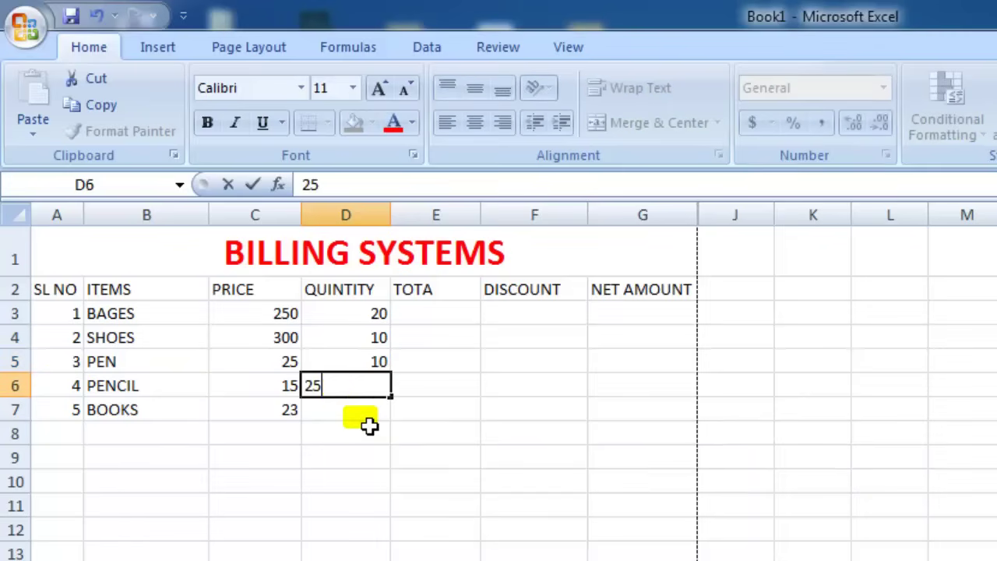
key("Return")
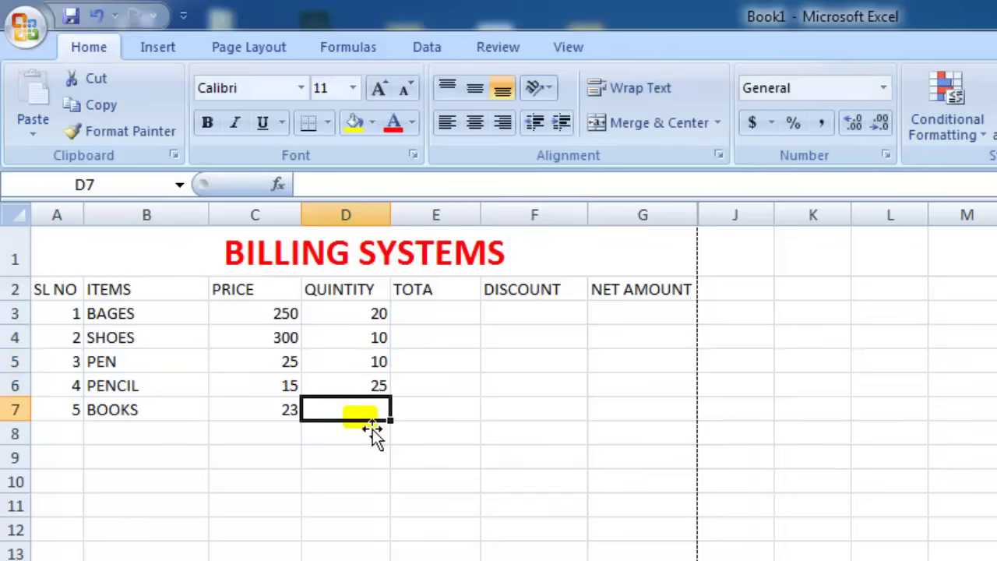
type("100")
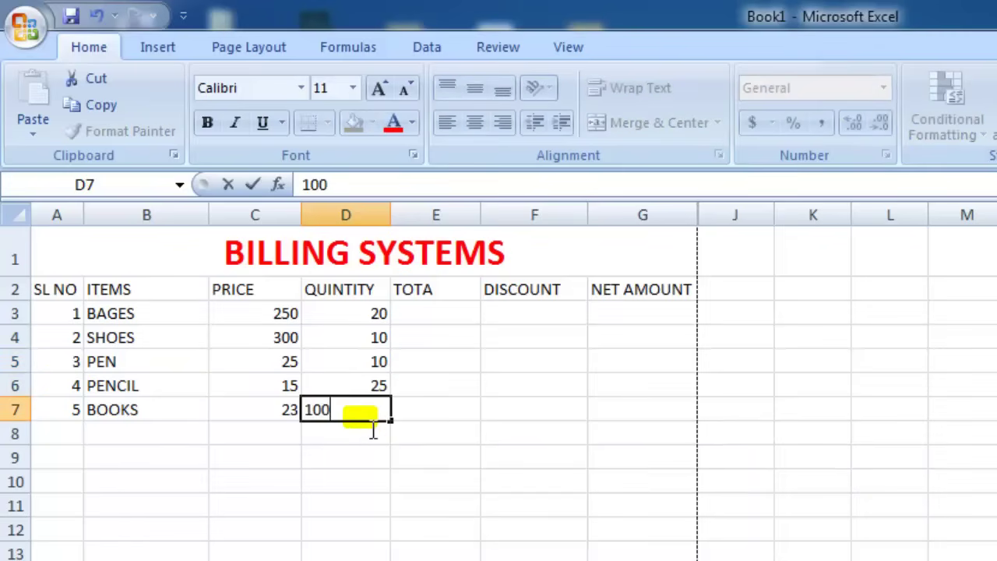
left_click(442, 420)
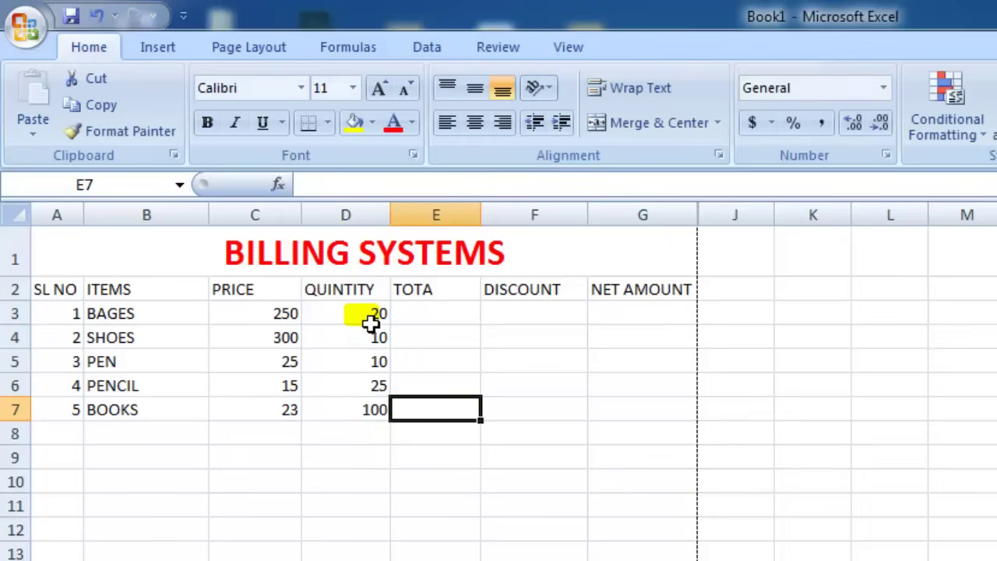
Correct the misspelled heading in cell E2 to TOTAL
left_click(267, 319)
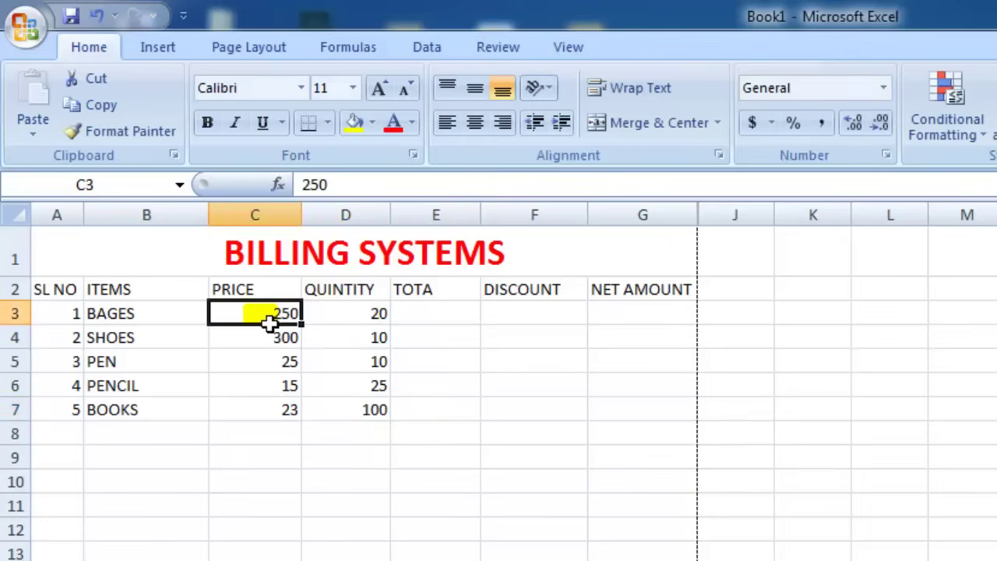
left_click(364, 325)
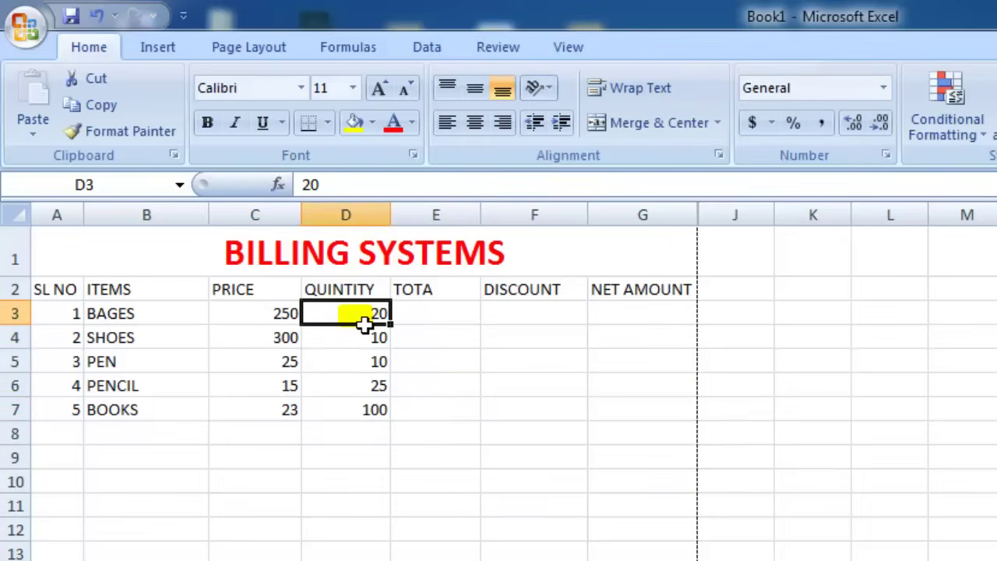
left_click(424, 292)
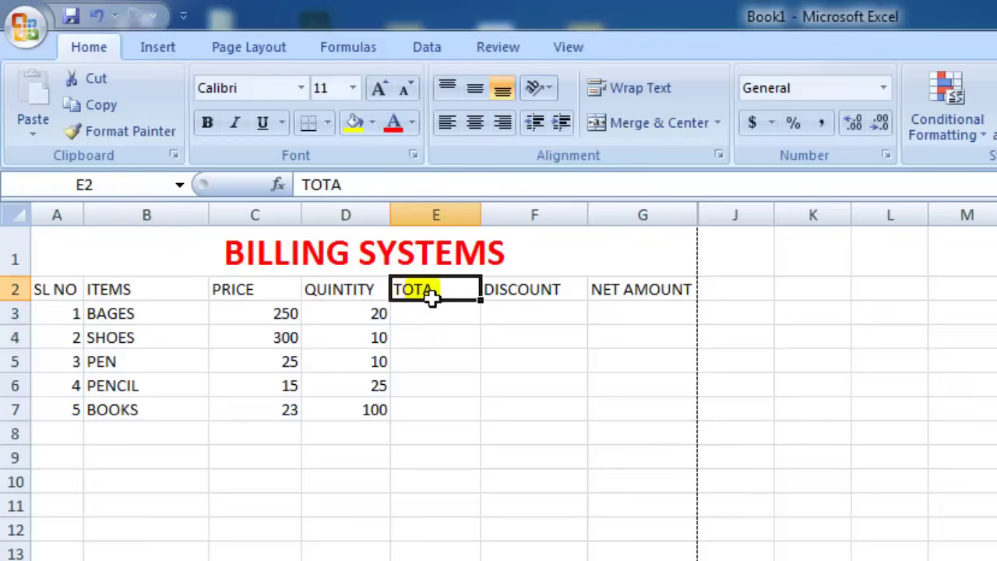
double_click(436, 296)
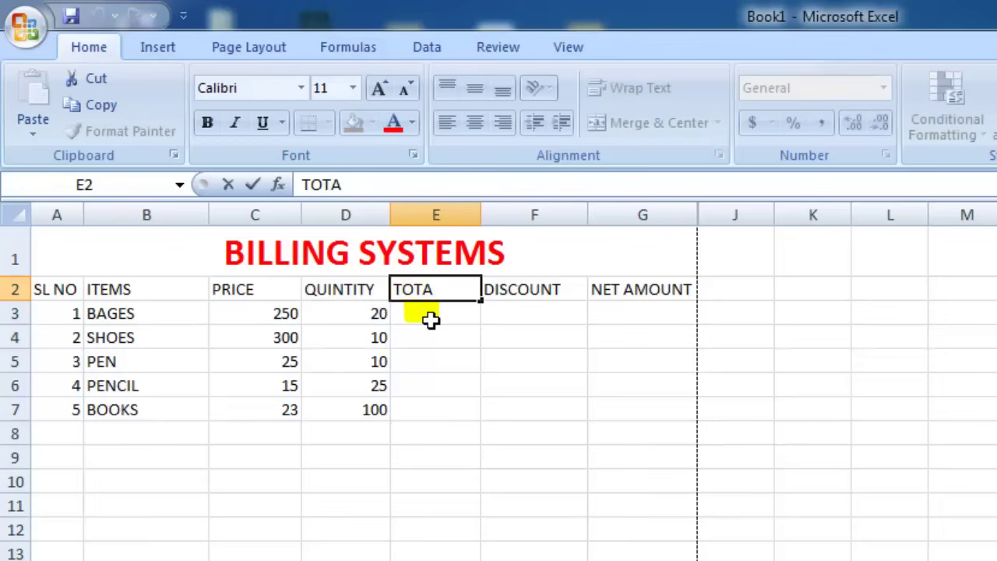
left_click(453, 303)
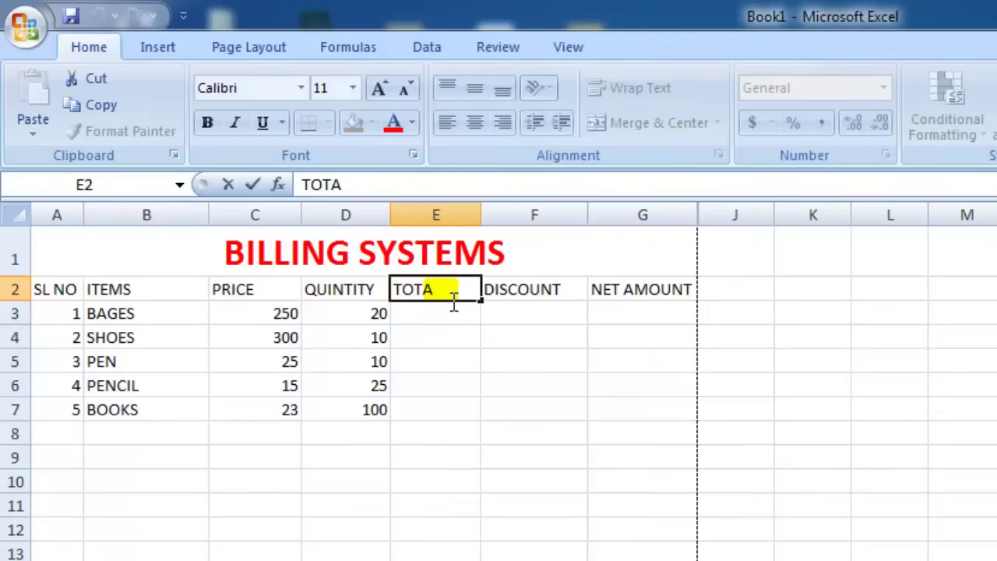
type("L")
left_click(455, 372)
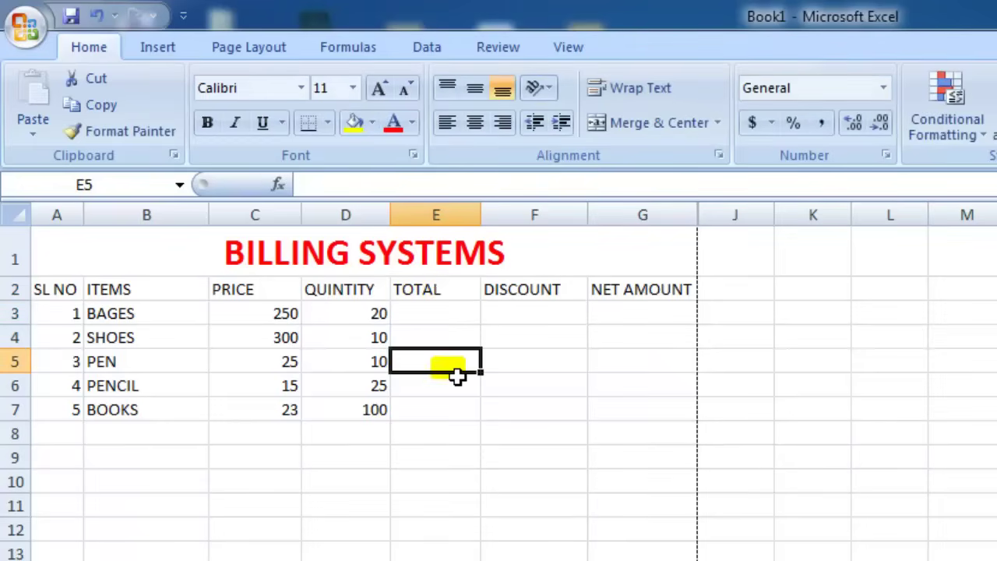
left_click(456, 413)
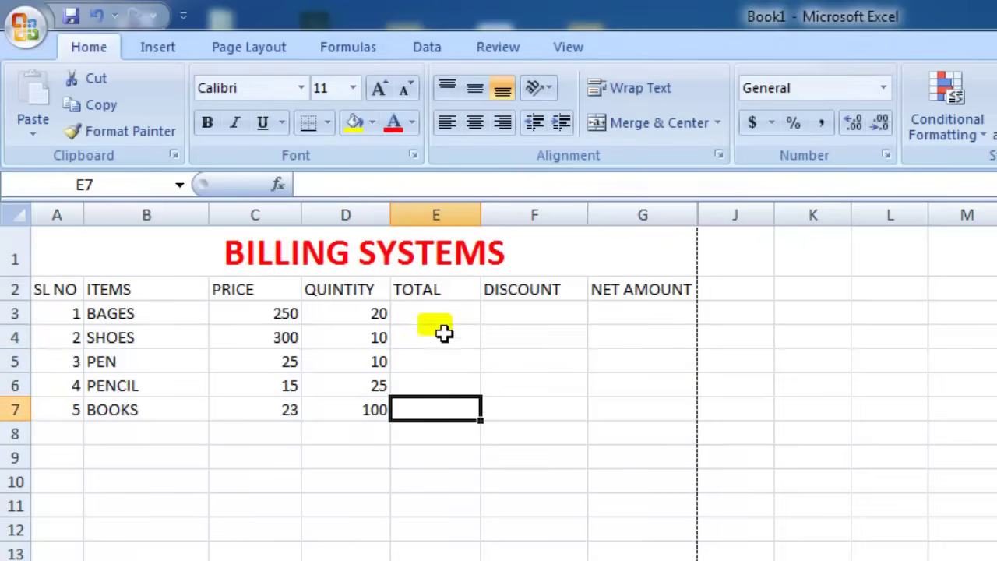
left_click(437, 315)
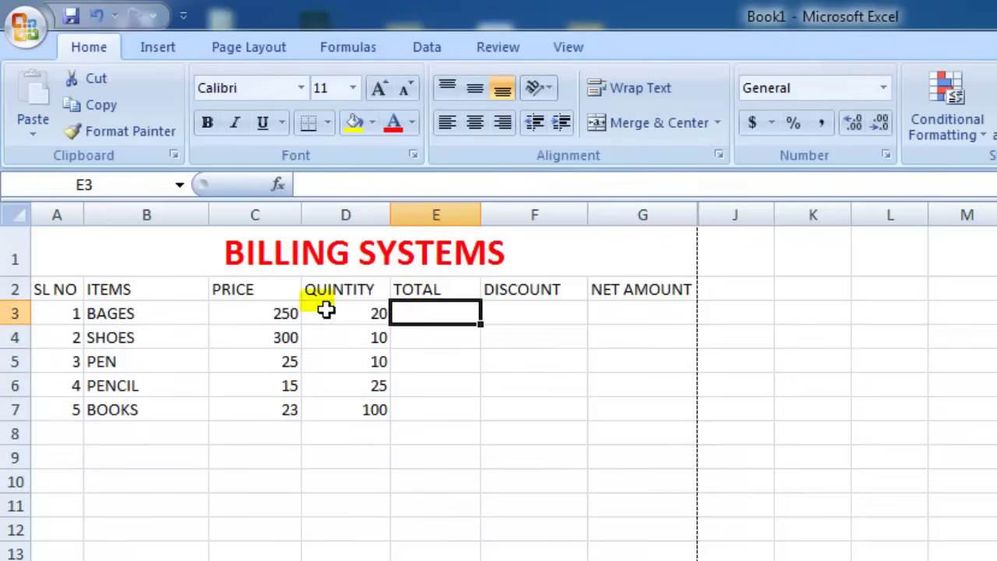
left_click(423, 335)
left_click(423, 318)
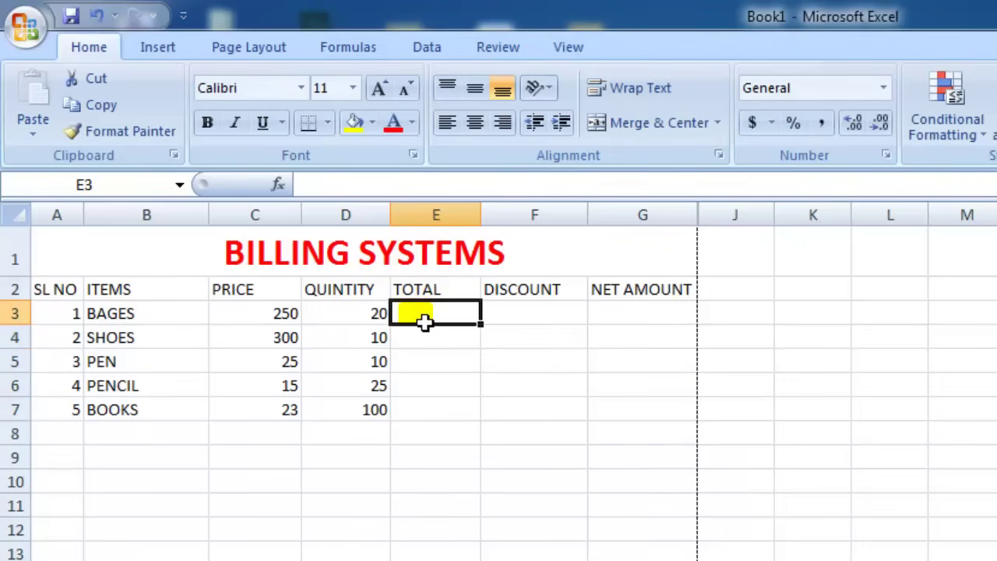
left_click(276, 319)
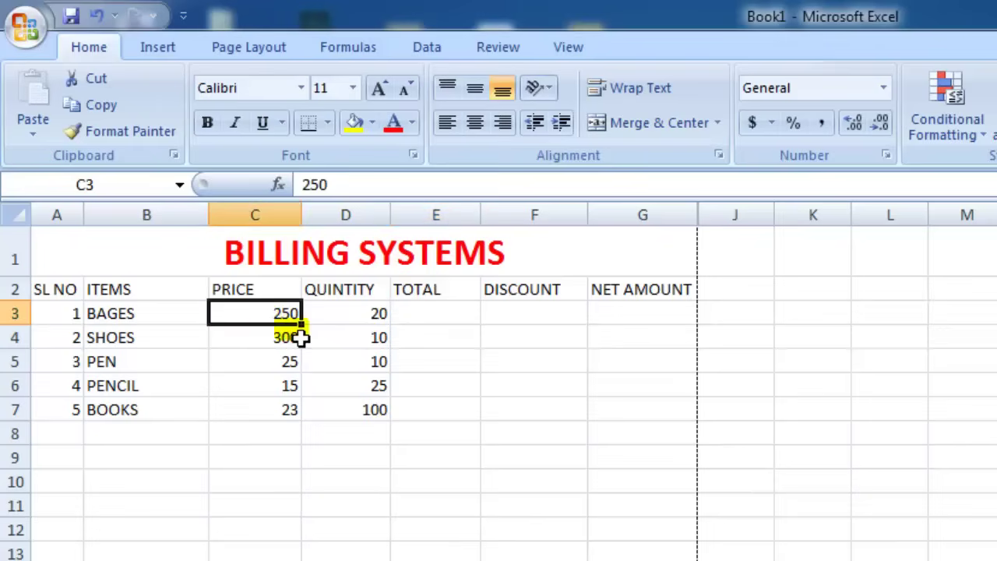
left_click(362, 318)
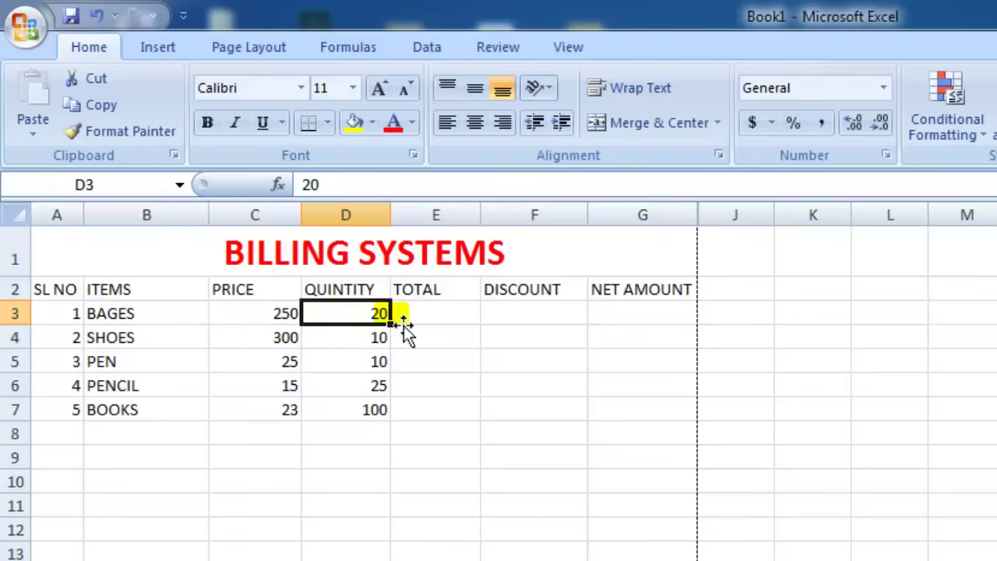
Calculate the BAGES total in cell E3 with the formula =C3*D3 and check the entered formula
left_click(449, 322)
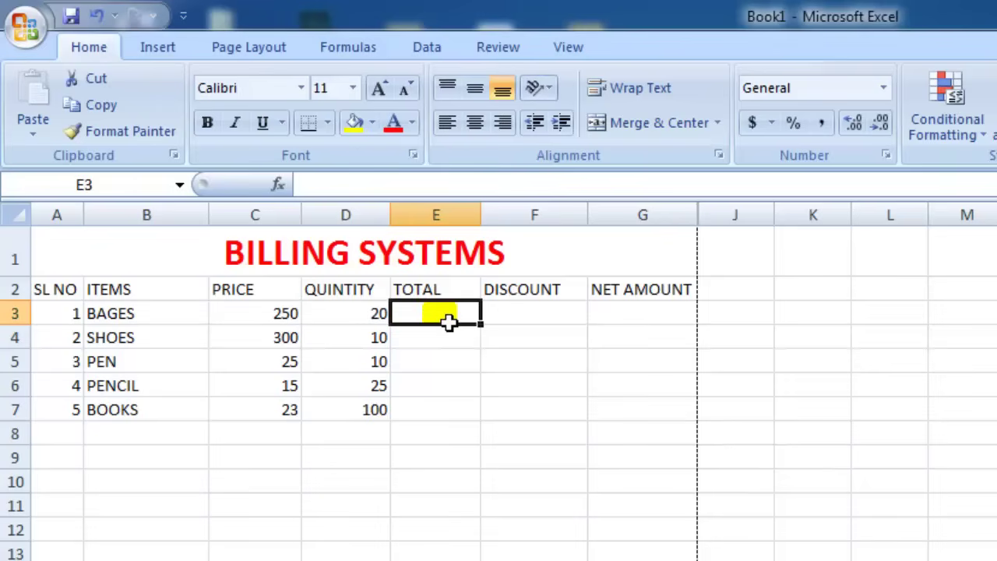
type("=")
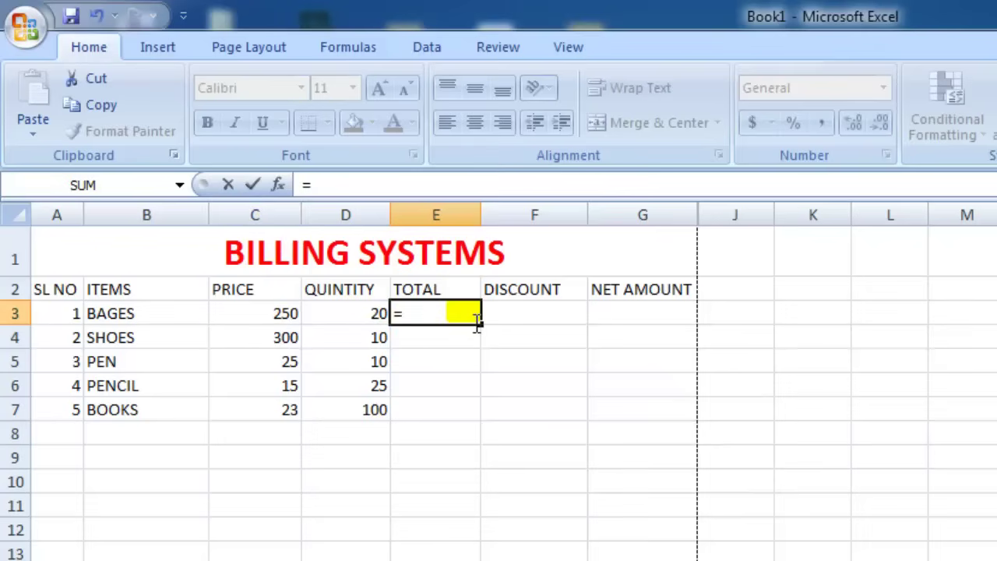
type("C3")
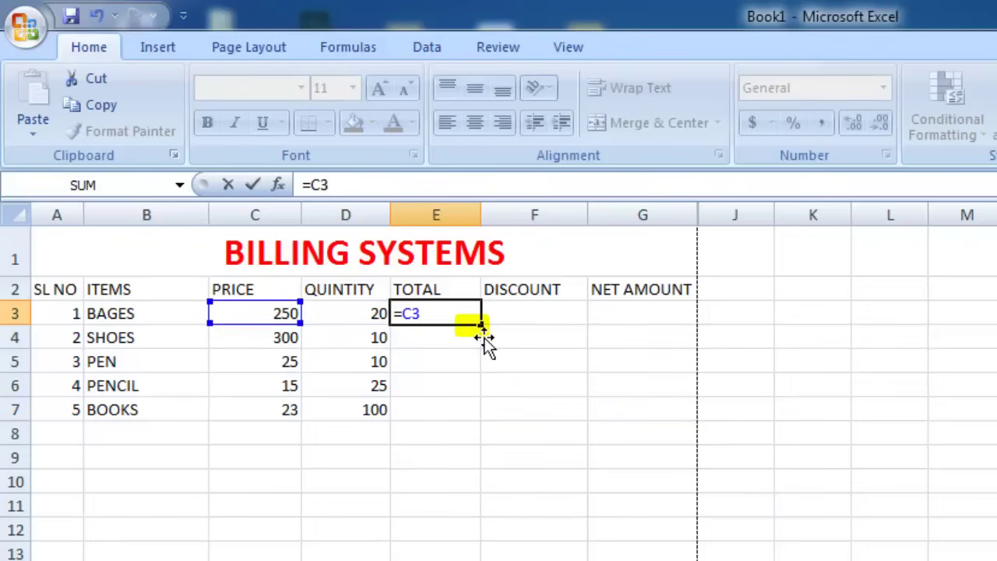
type("*")
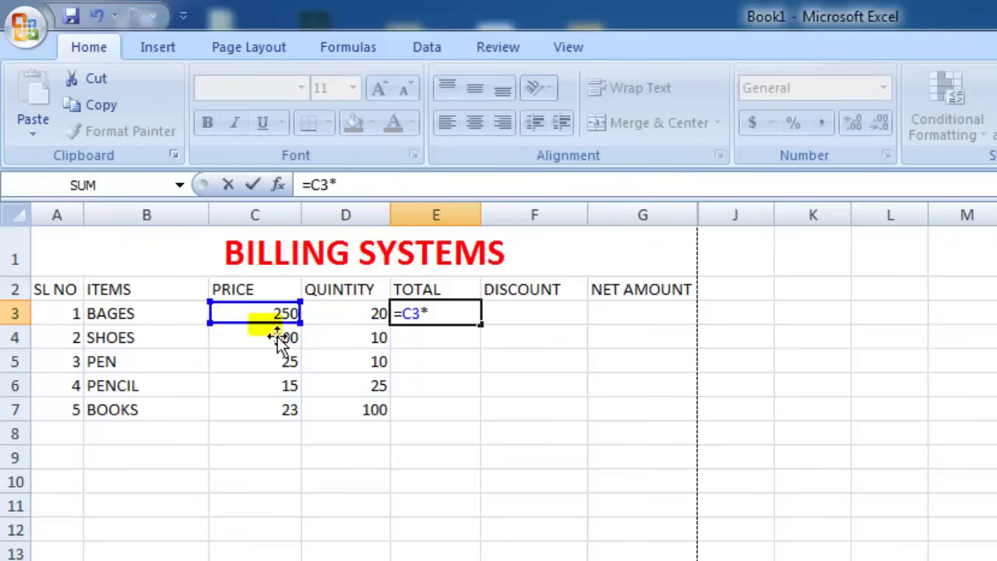
left_click(374, 313)
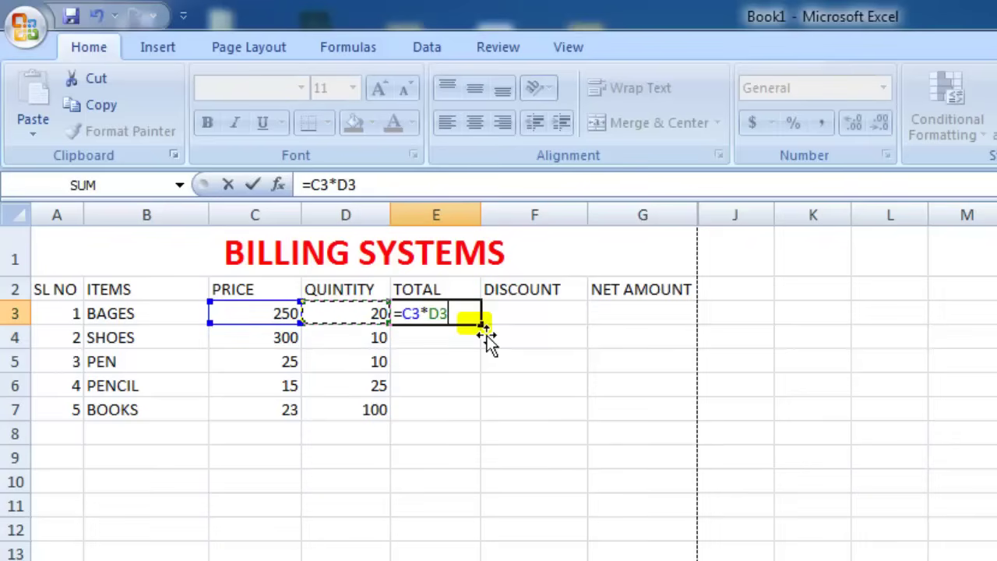
key("Return")
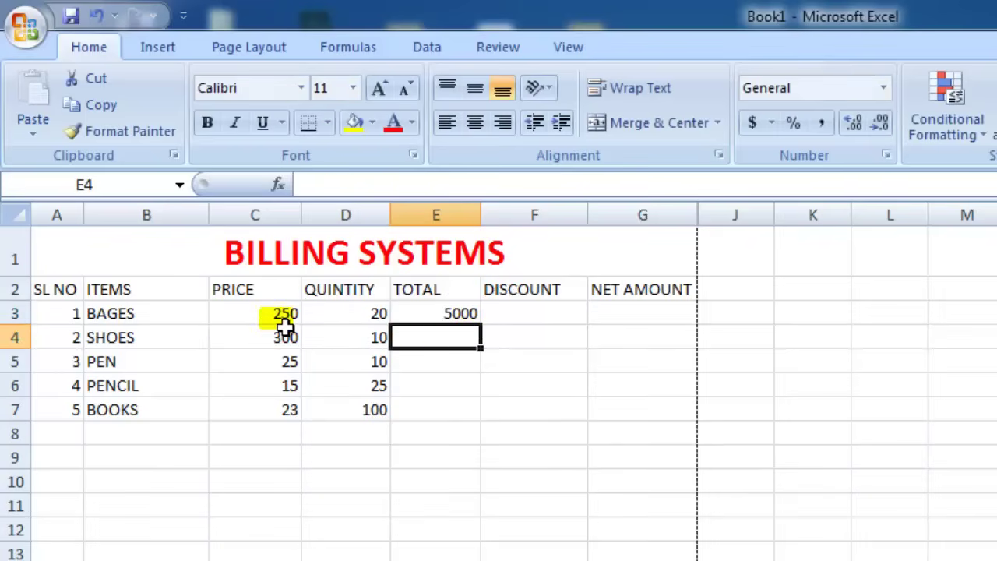
left_click(366, 316)
left_click(472, 318)
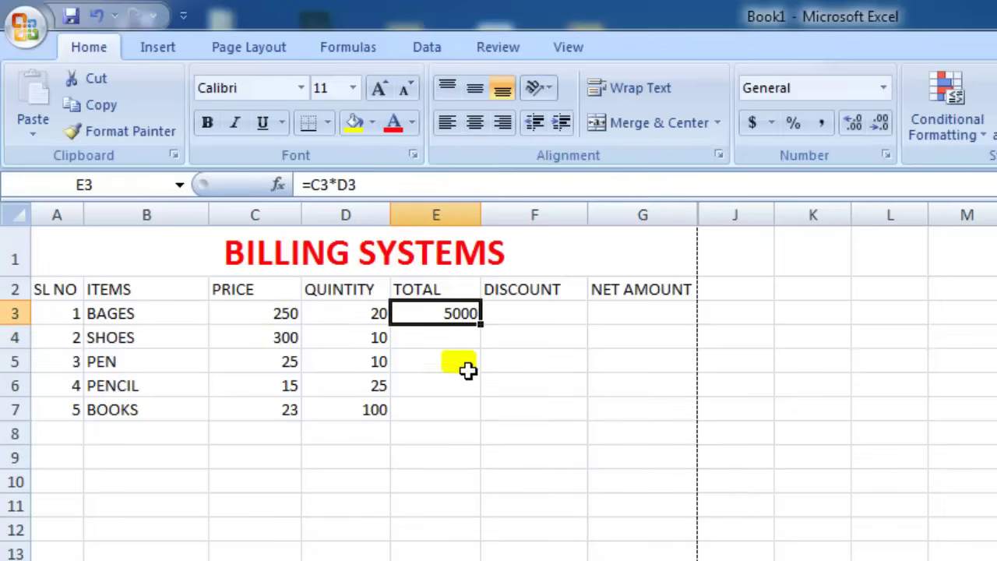
left_click(453, 348)
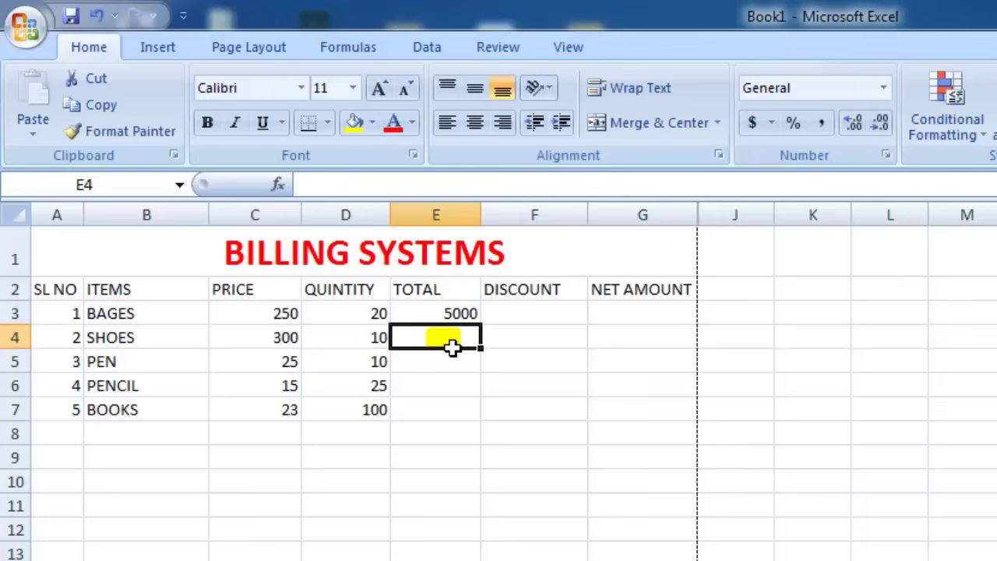
Calculate the SHOES total in cell E4 with the formula =C4*D4 and check the entered formula
type("=")
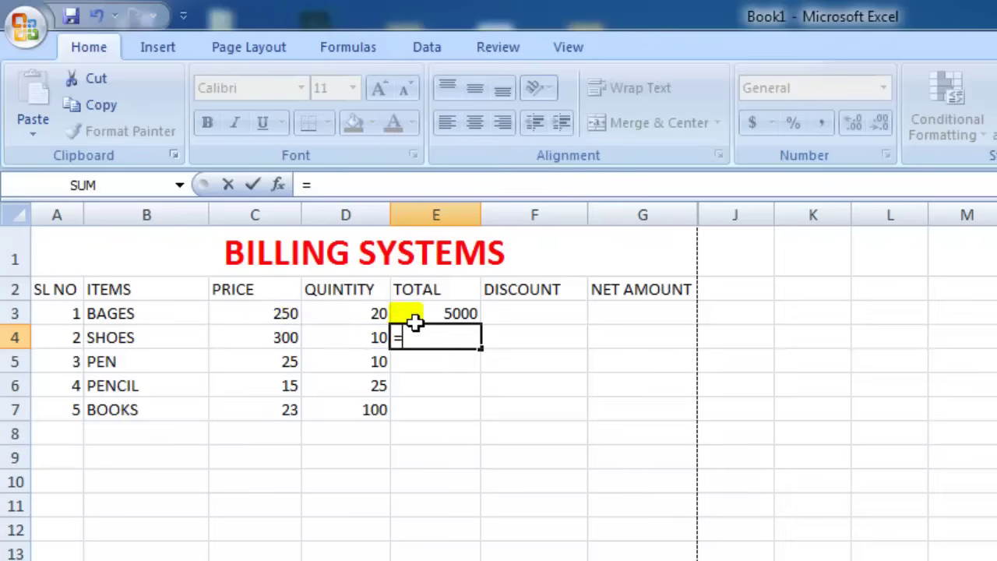
left_click(302, 349)
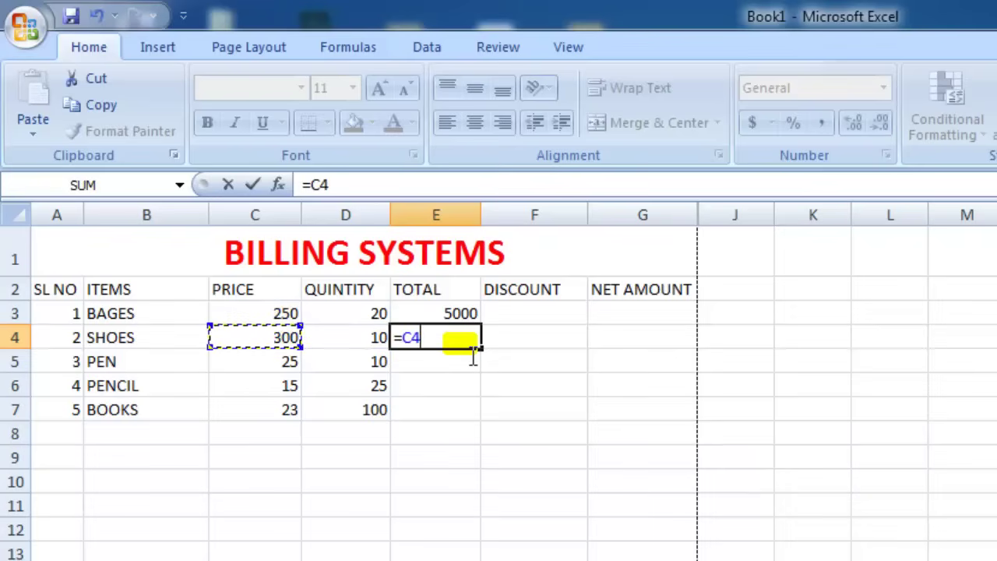
type("*")
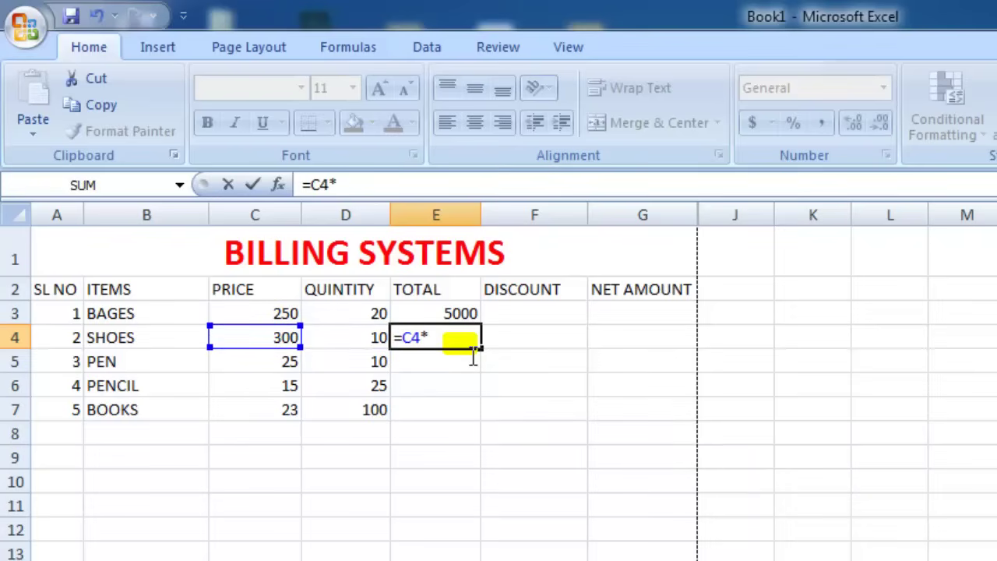
left_click(363, 348)
key("Return")
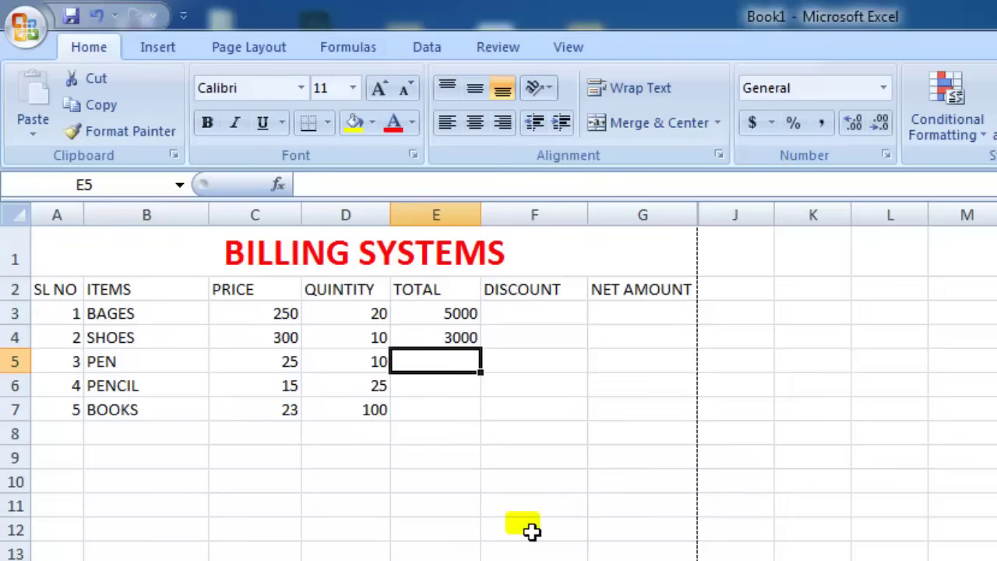
left_click(462, 343)
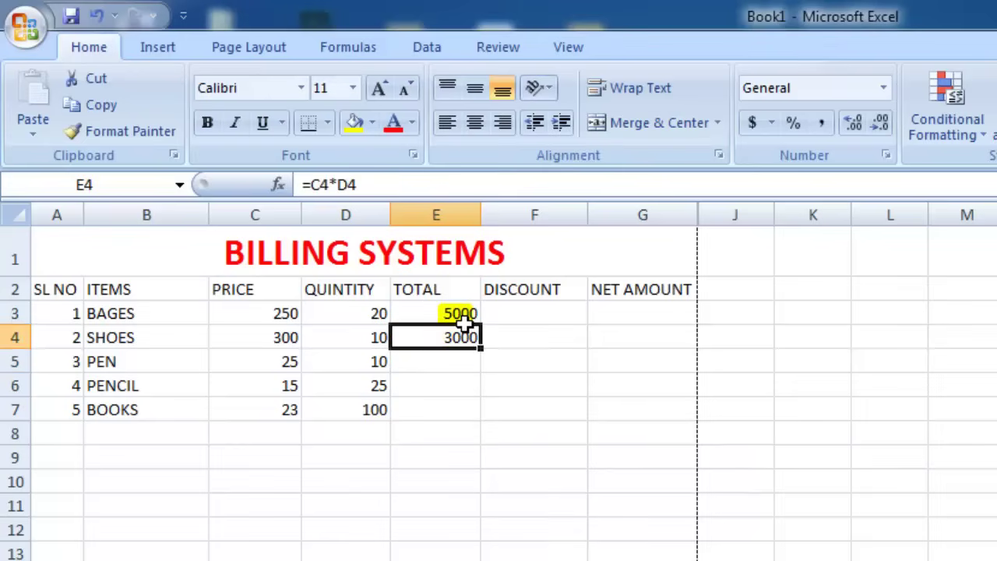
Fill the SHOES total formula from cell E4 down to cell E7 to calculate the PEN, PENCIL and BOOKS totals
left_click(467, 366)
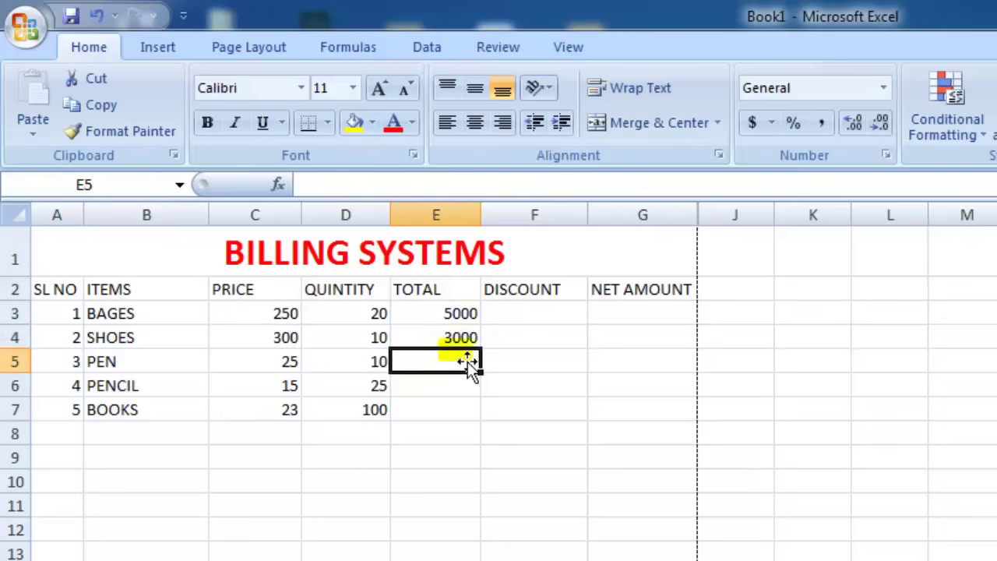
left_click(461, 342)
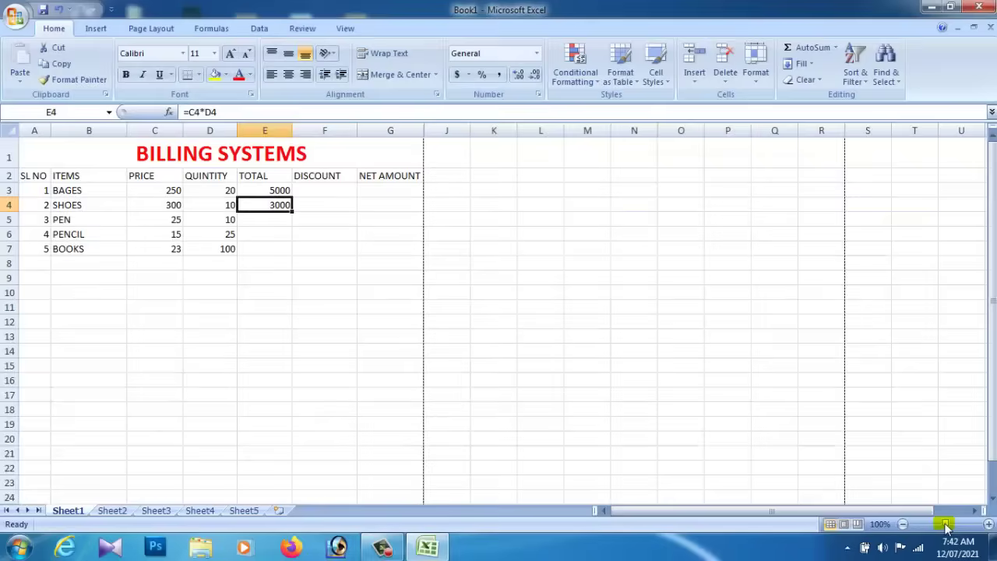
left_click_drag(945, 527, 959, 527)
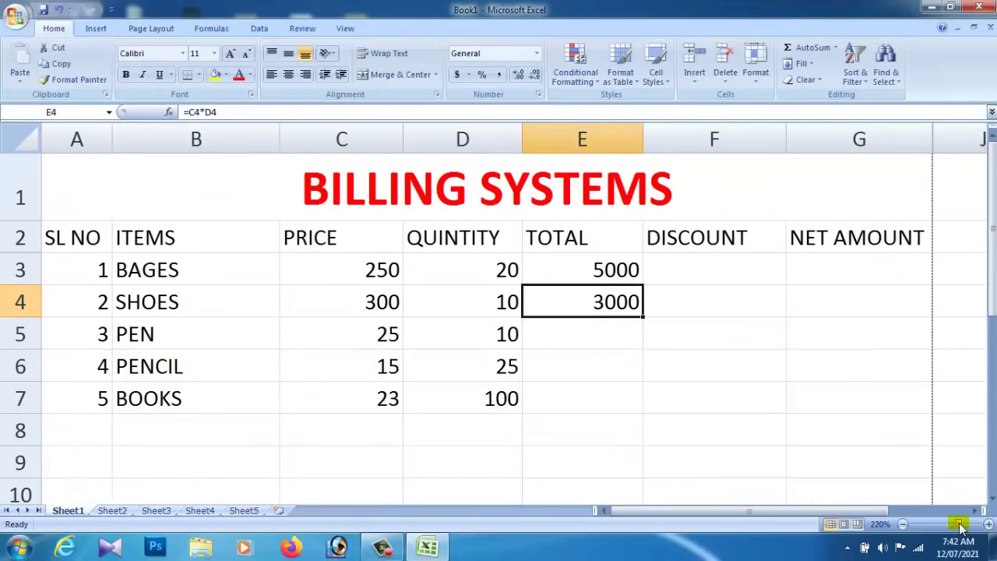
left_click(690, 397)
left_click(587, 305)
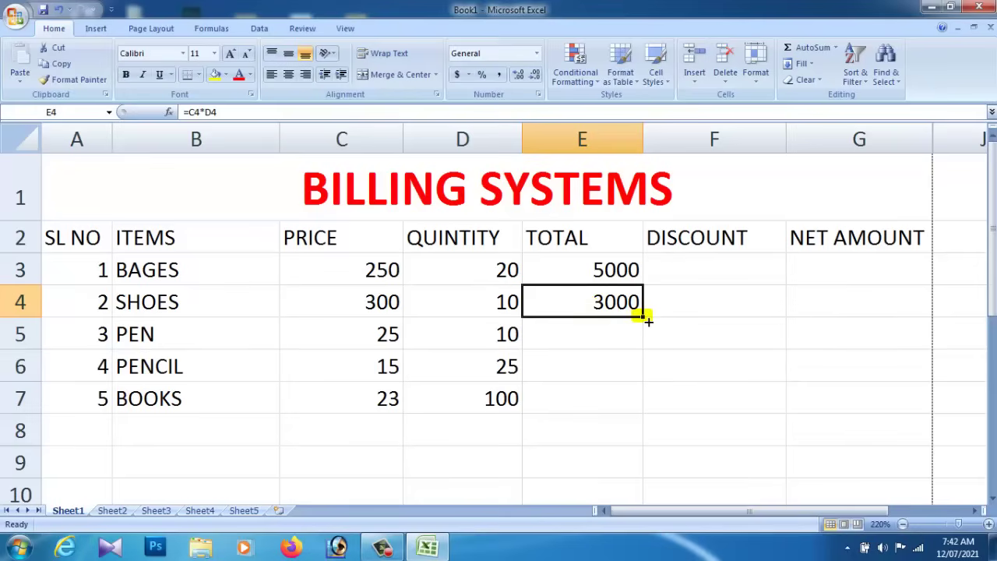
left_click_drag(645, 317, 643, 407)
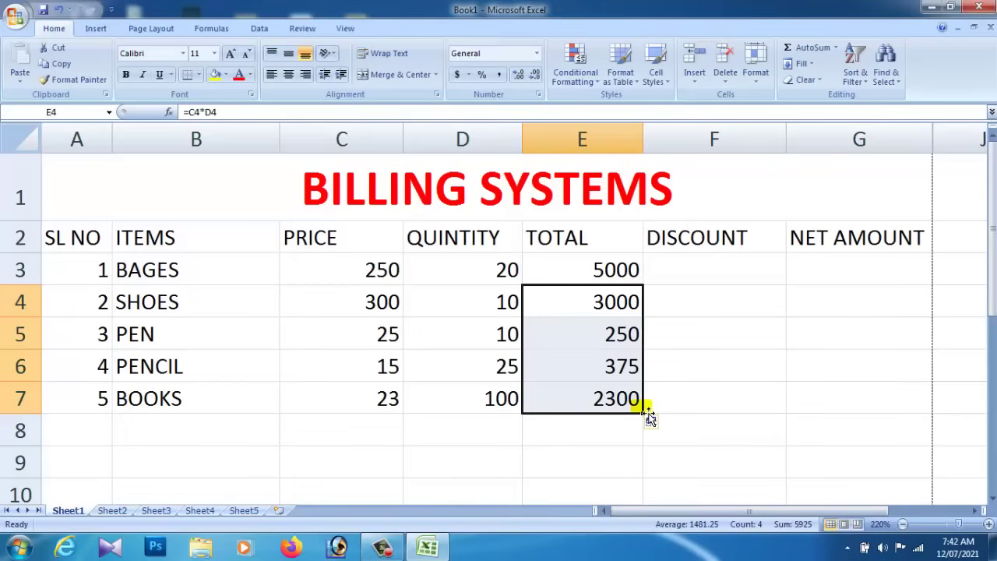
left_click(751, 409)
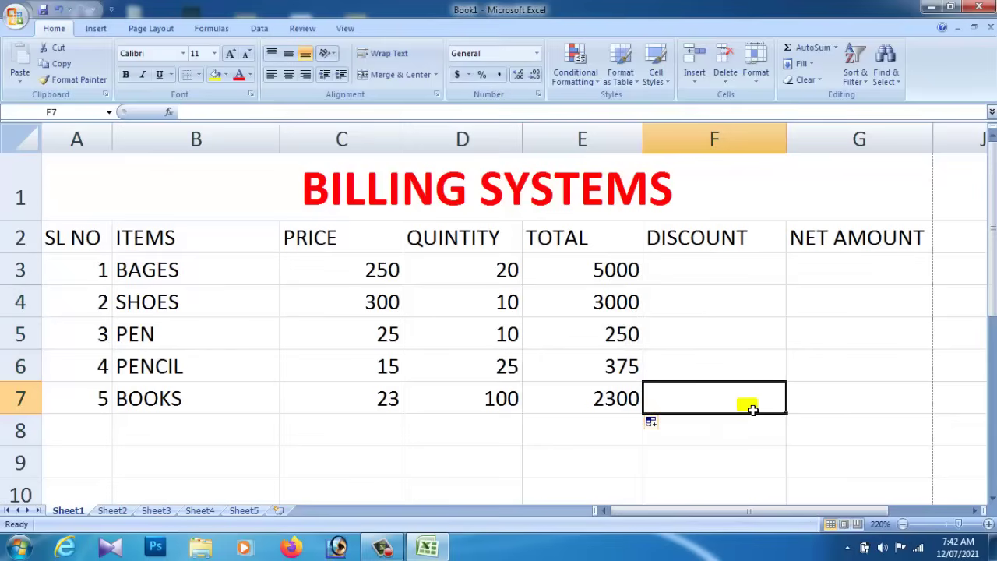
Calculate a 10 percent discount for BAGES in cell F3 with the formula =E3*10/100
left_click(757, 272)
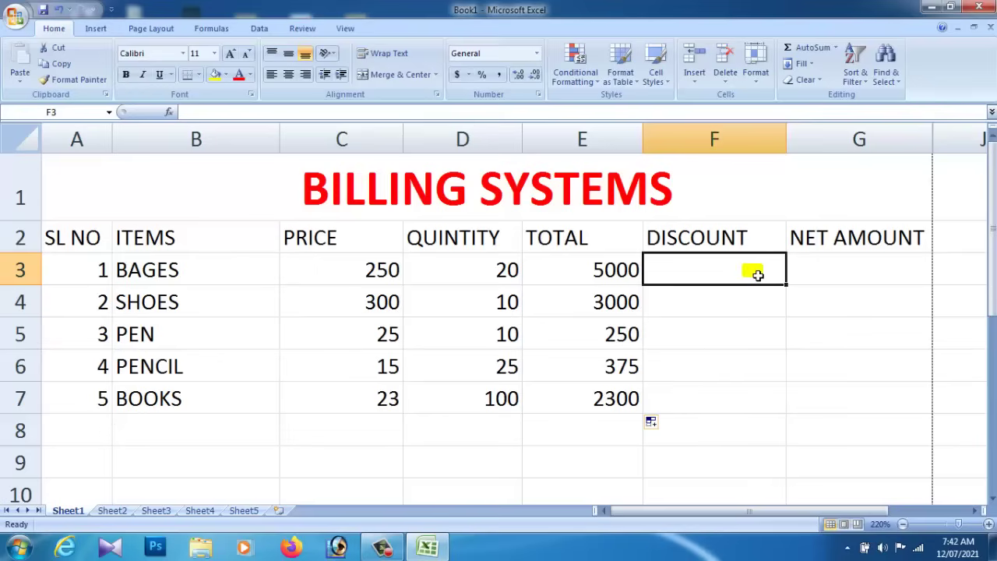
type("=")
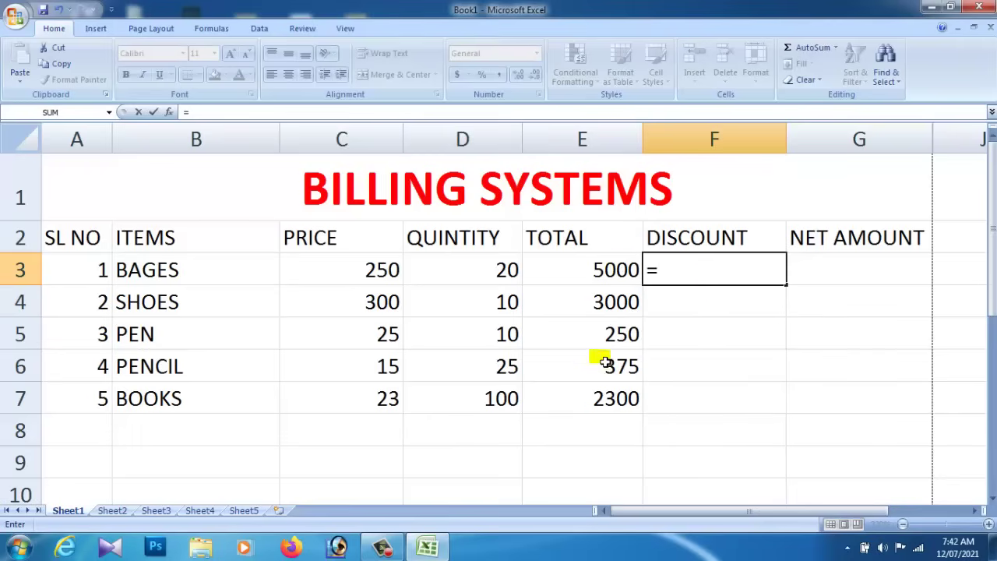
left_click(592, 274)
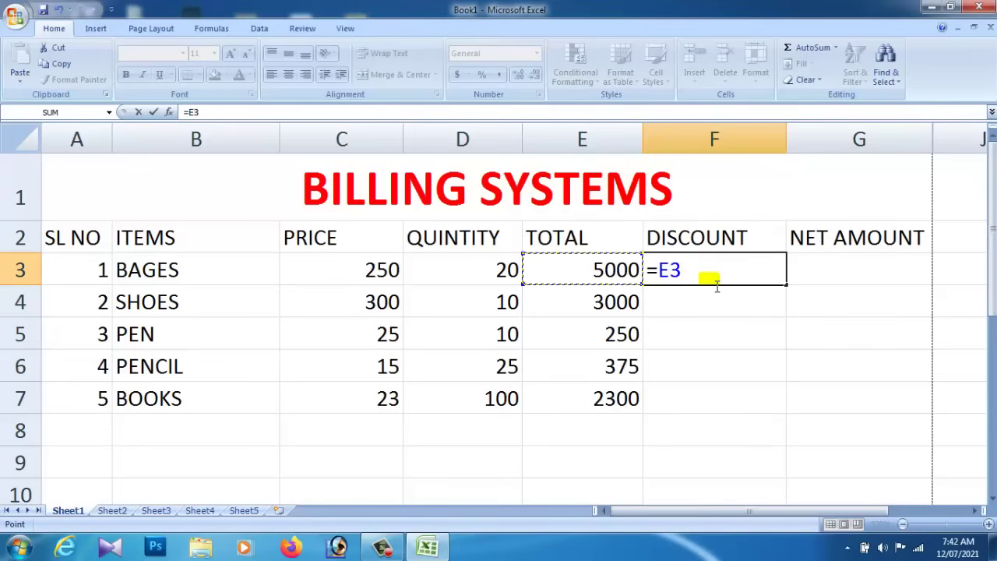
type("*10")
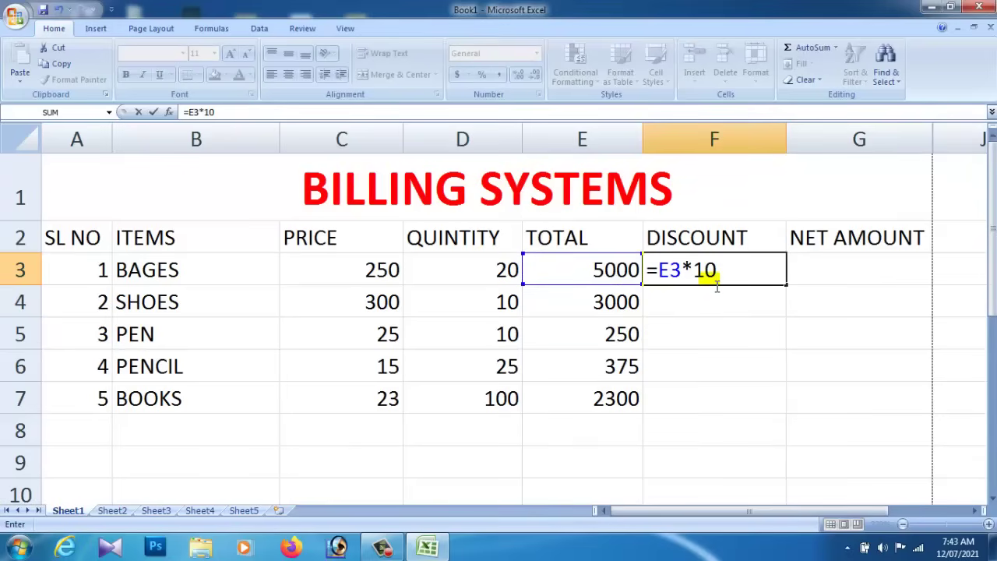
type("/100")
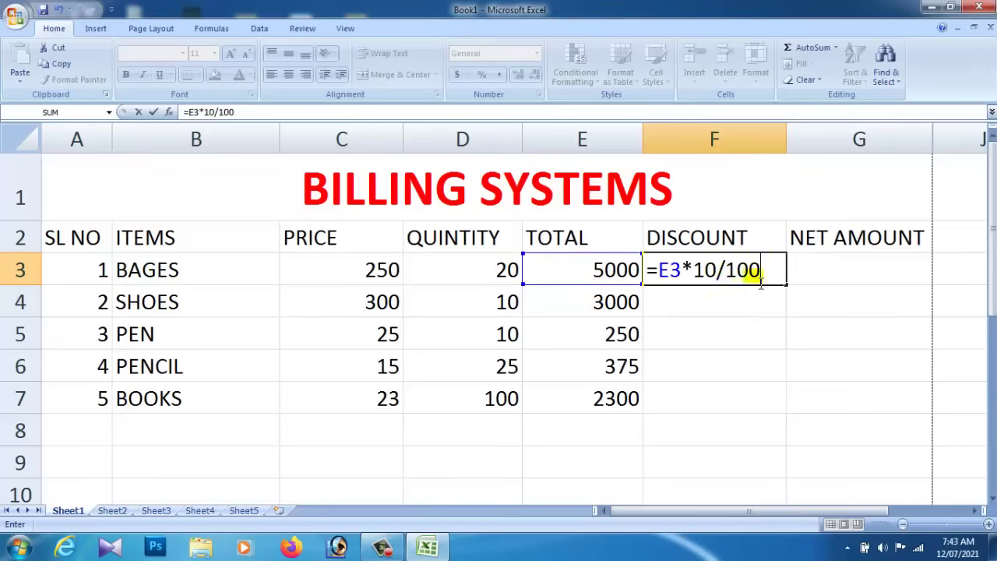
double_click(705, 271)
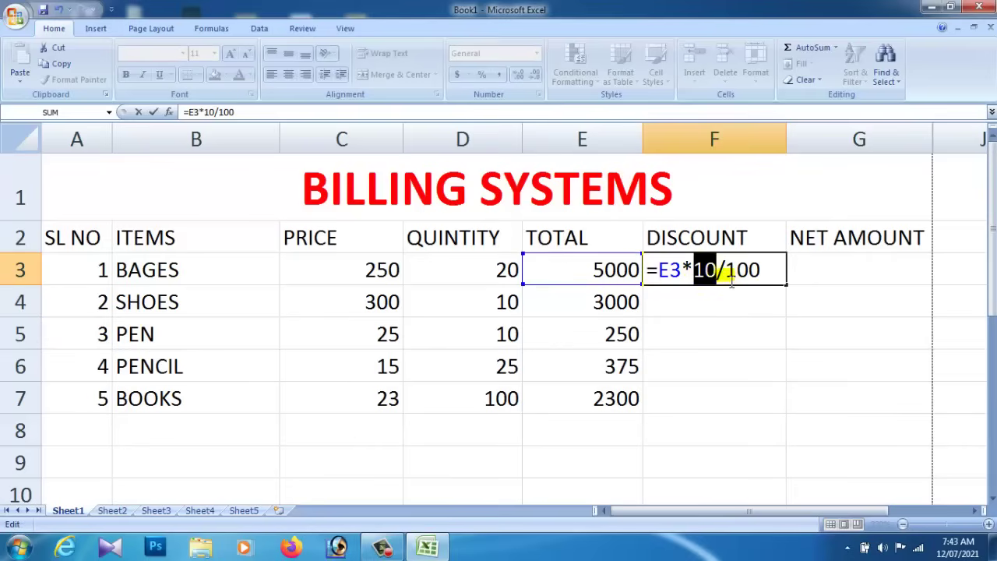
left_click(722, 276)
left_click(768, 276)
left_click(763, 307)
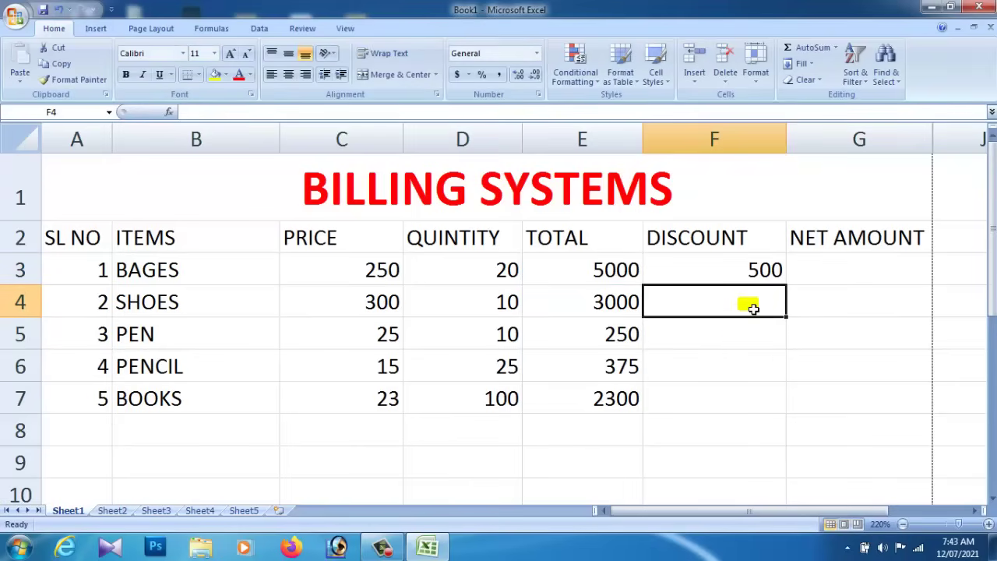
Calculate a 5 percent discount for SHOES in cell F4 with the formula =E4*5/100
type("=")
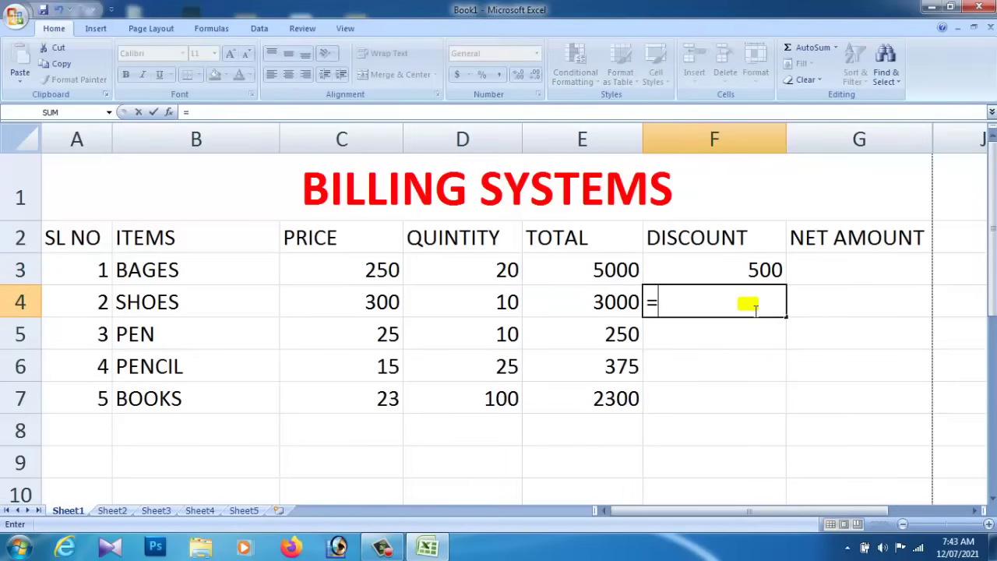
left_click(602, 307)
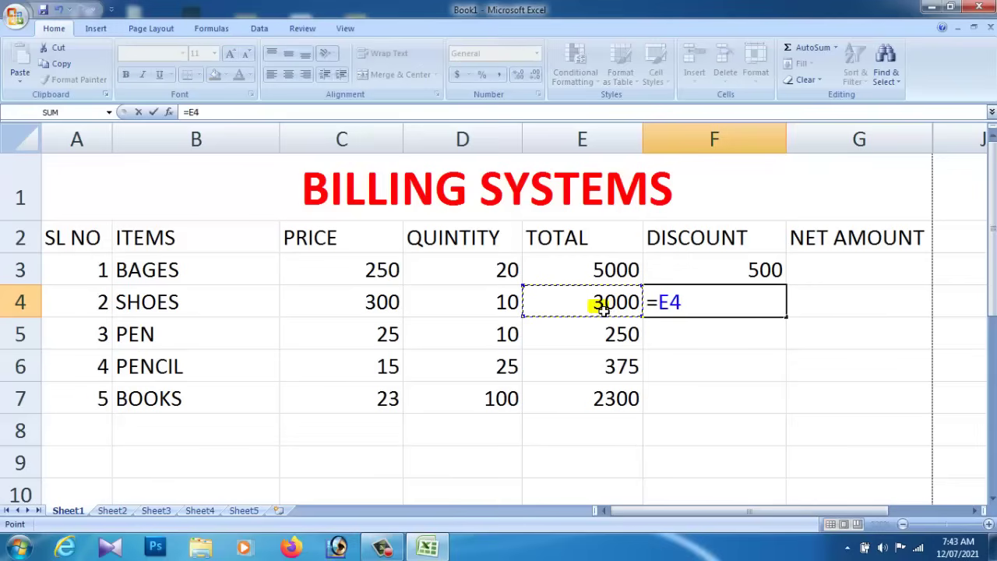
type("*")
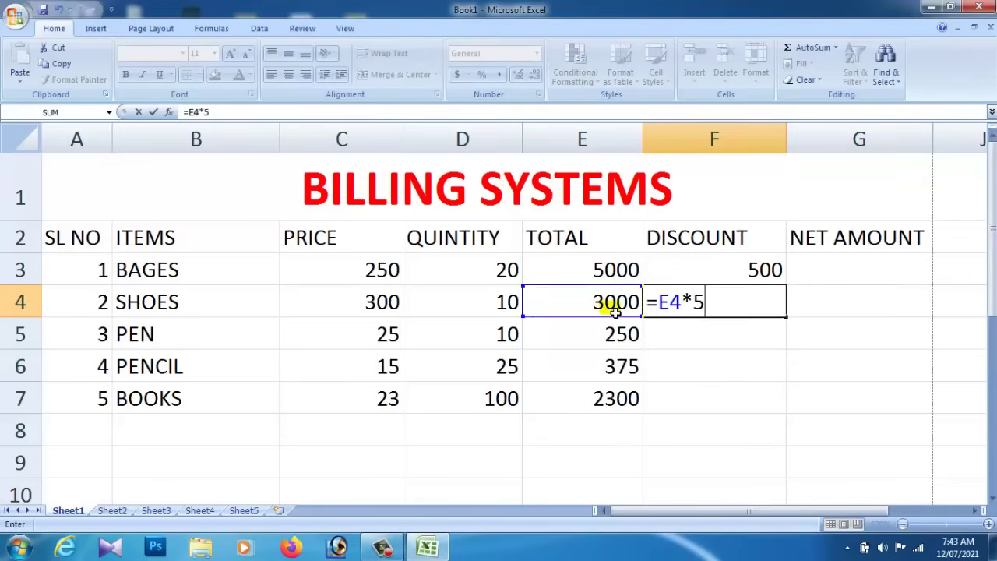
type("5/100")
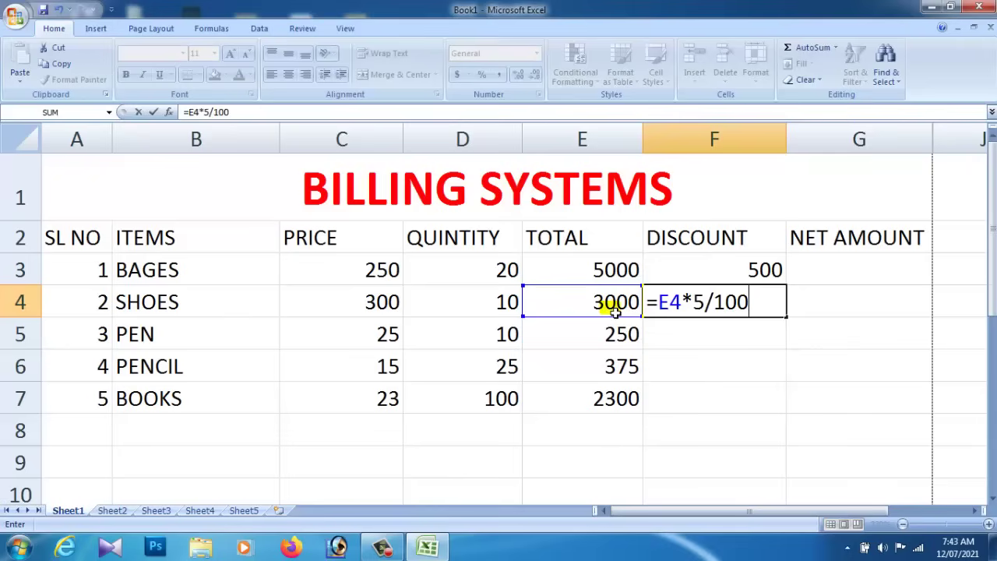
left_click(709, 311)
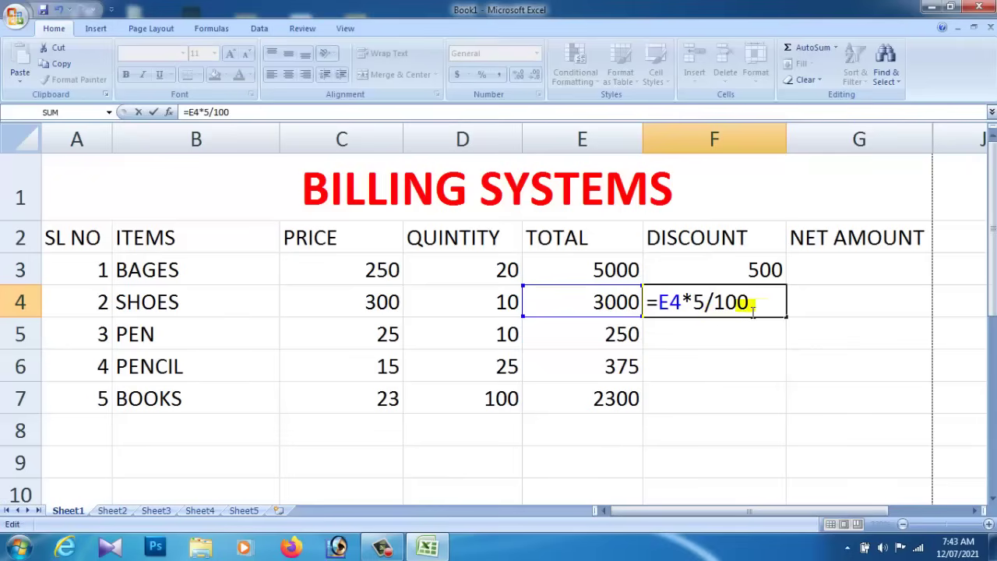
key("Return")
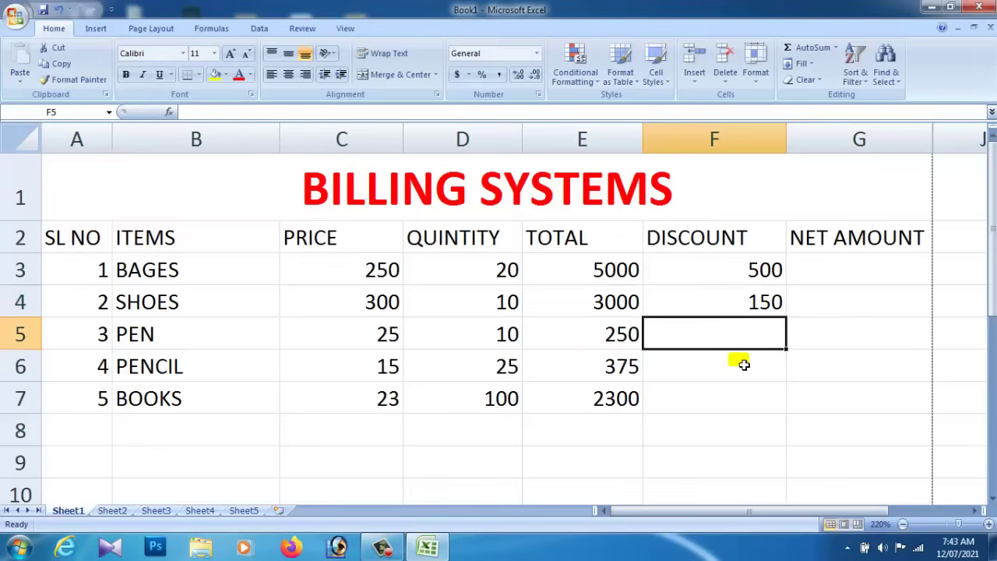
Fill the SHOES discount formula from cell F4 down to cell F7 for the remaining items
left_click(763, 309)
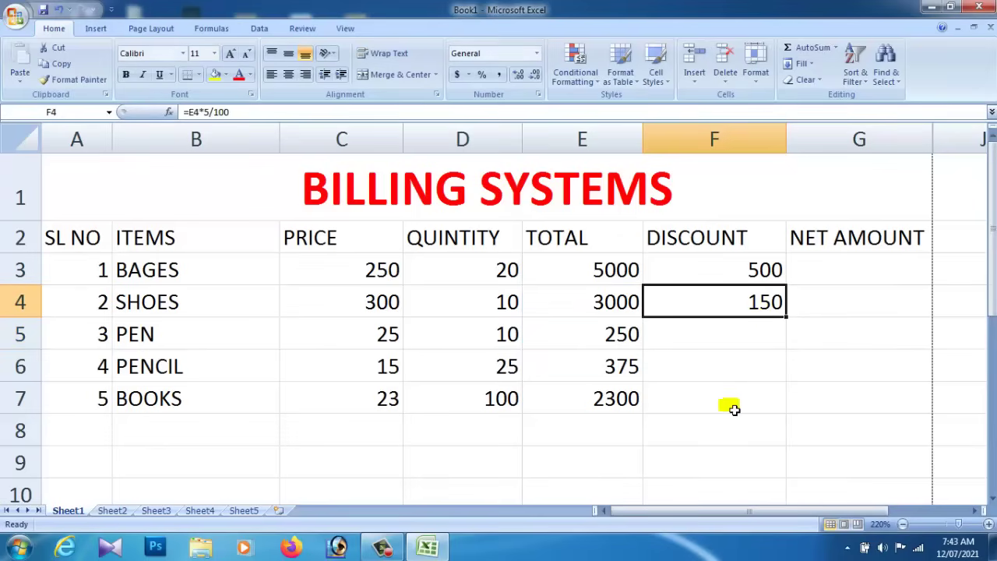
left_click(755, 345)
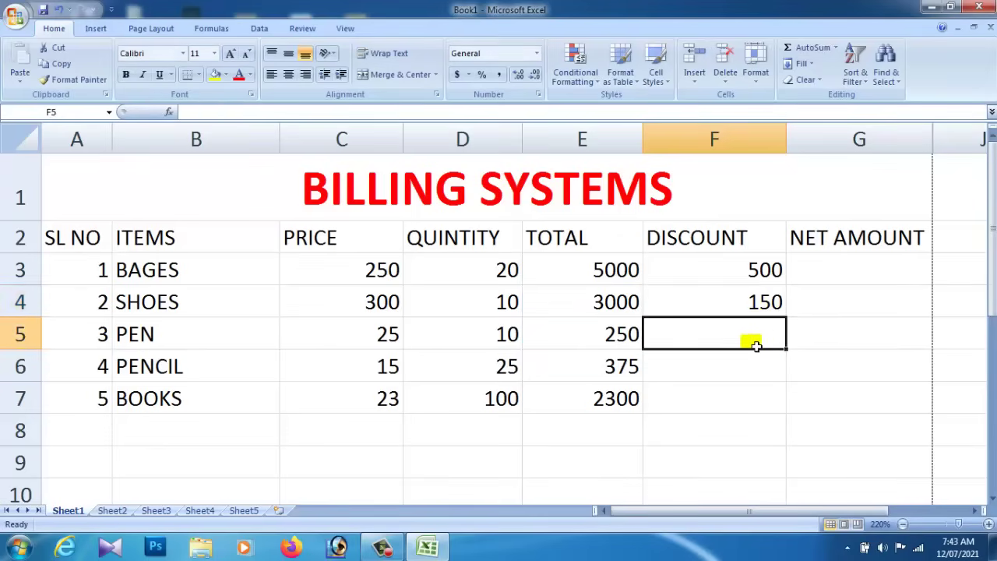
left_click(763, 309)
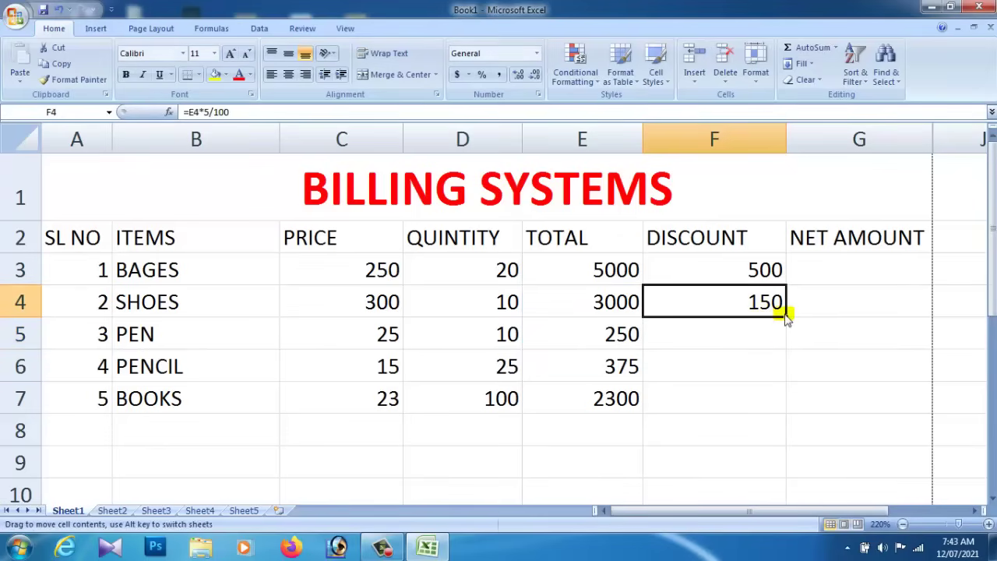
left_click_drag(785, 313, 788, 412)
left_click(748, 462)
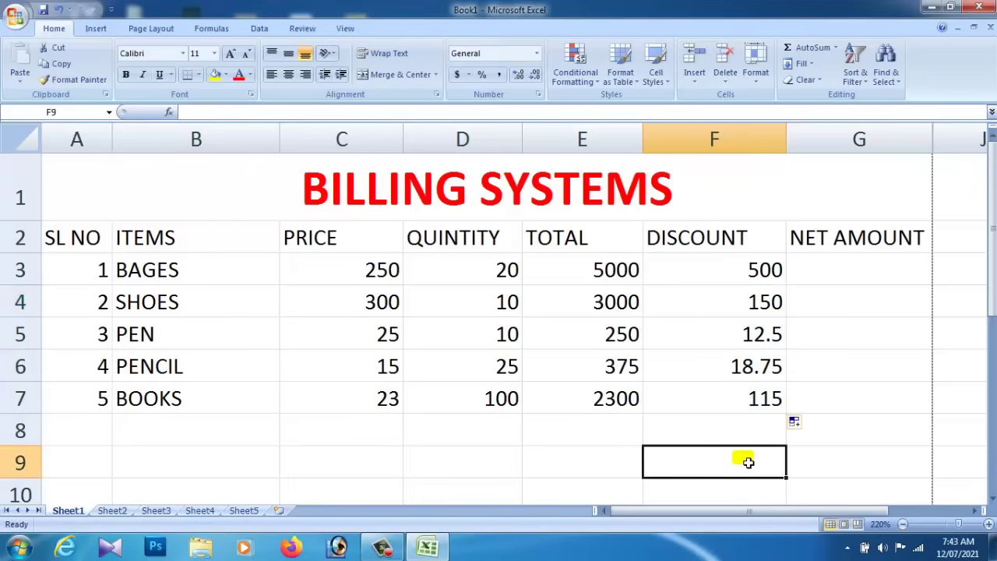
Replace the PEN discount formula in cell F5 with the reference =F4 and return to the SHOES discount cell
left_click(754, 345)
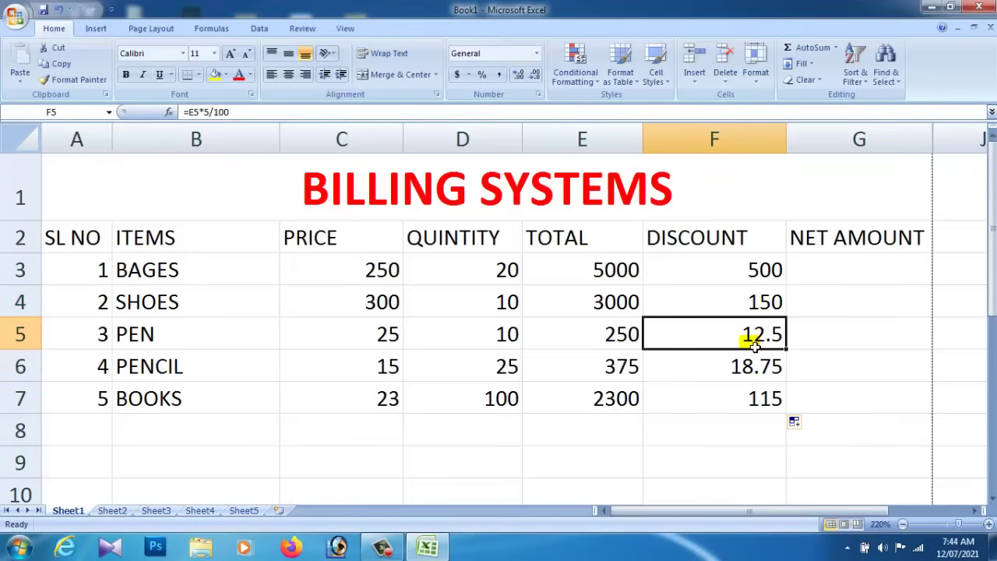
left_click(227, 112)
left_click_drag(228, 112, 182, 113)
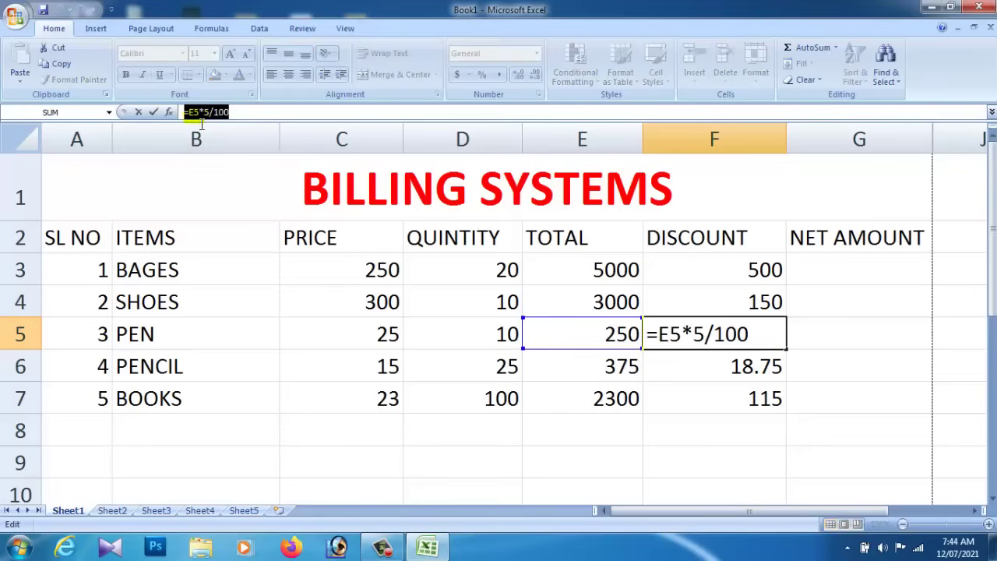
type("=")
left_click(737, 441)
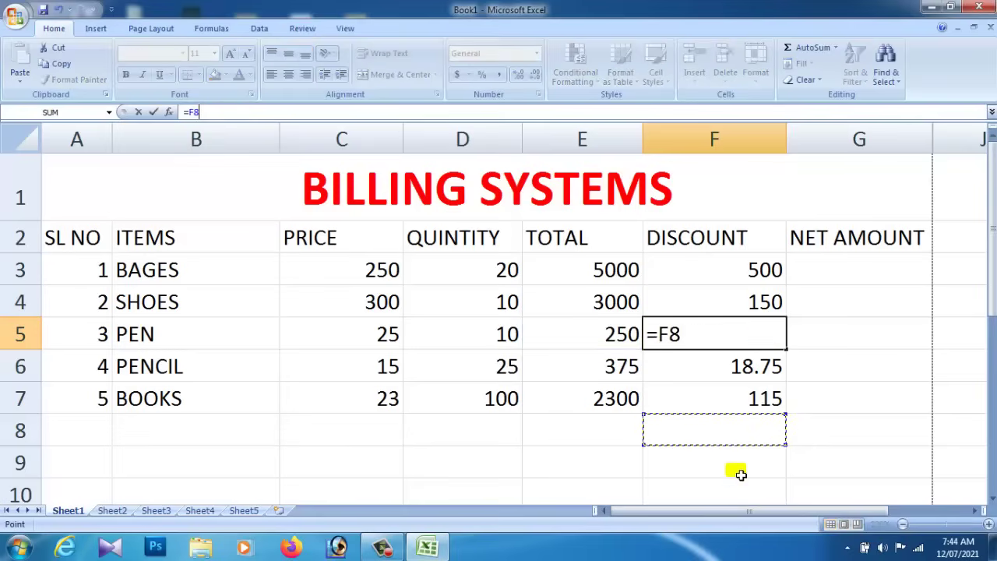
left_click(743, 364)
left_click(766, 305)
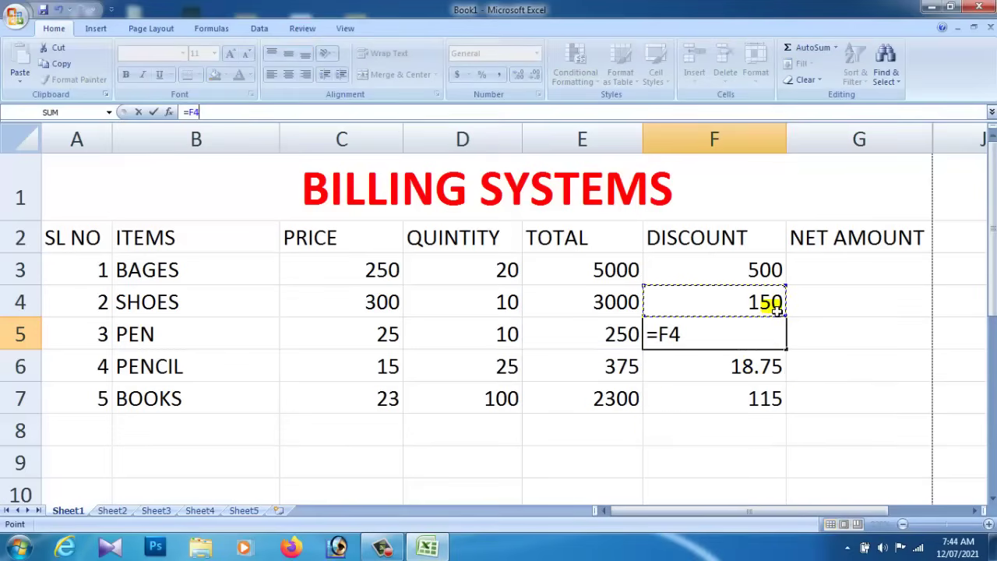
key("F2")
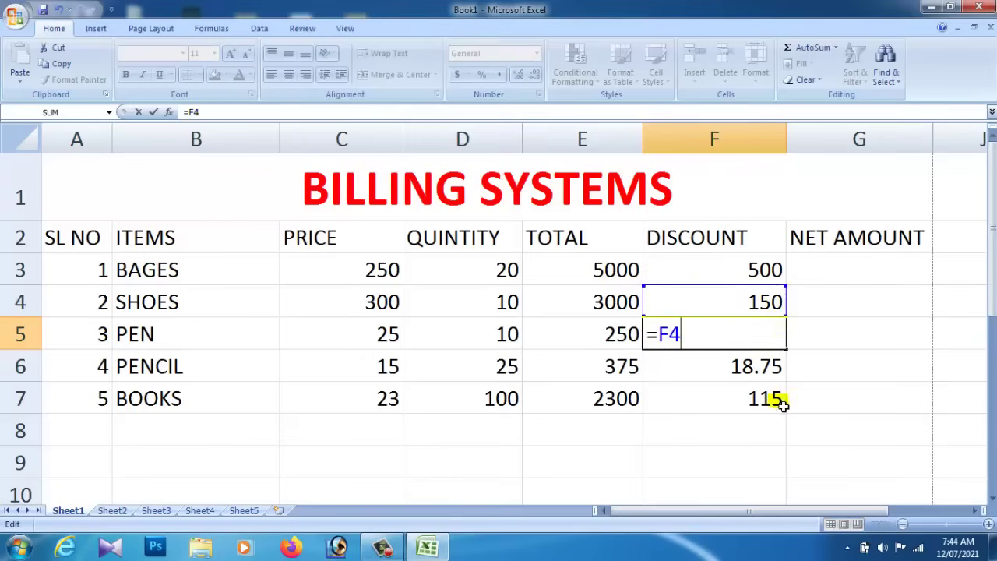
left_click(781, 402)
left_click(761, 463)
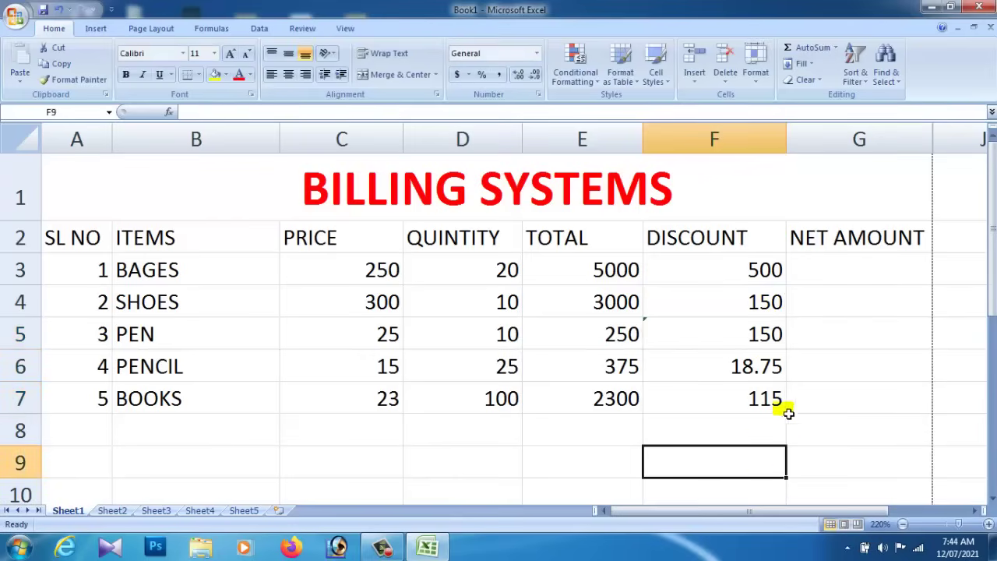
left_click(778, 308)
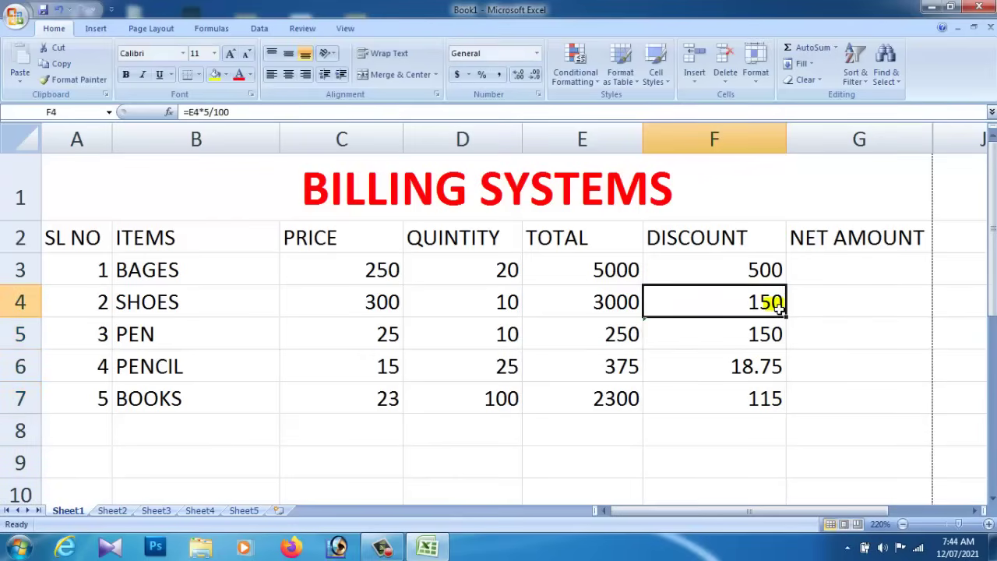
Refill the discount cells F5 to F7 from the SHOES discount formula in cell F4
left_click(775, 347)
left_click(775, 310)
left_click_drag(790, 320, 789, 413)
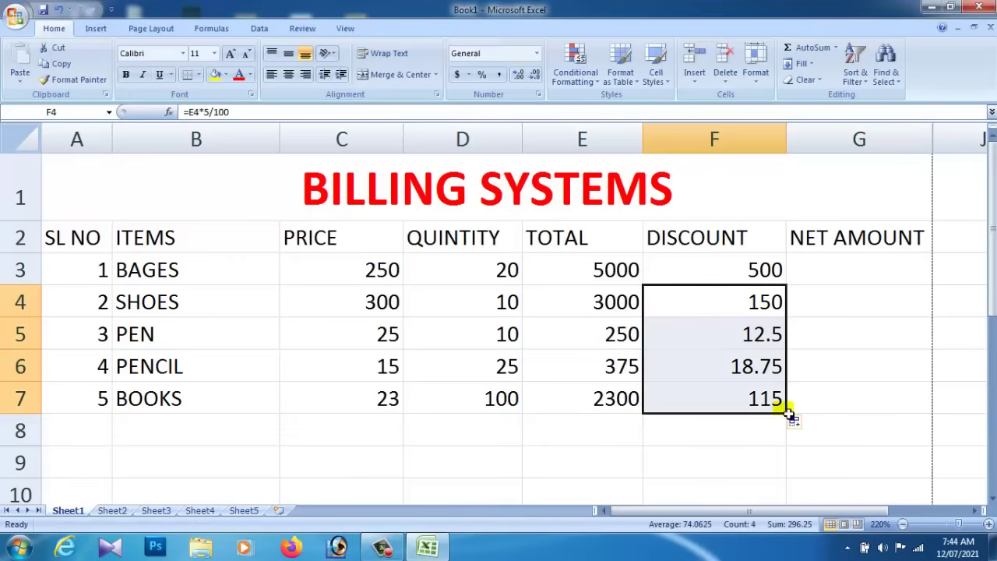
left_click(758, 456)
Review the discount formulas for SHOES, PEN and PENCIL in cells F4 to F6
left_click(747, 300)
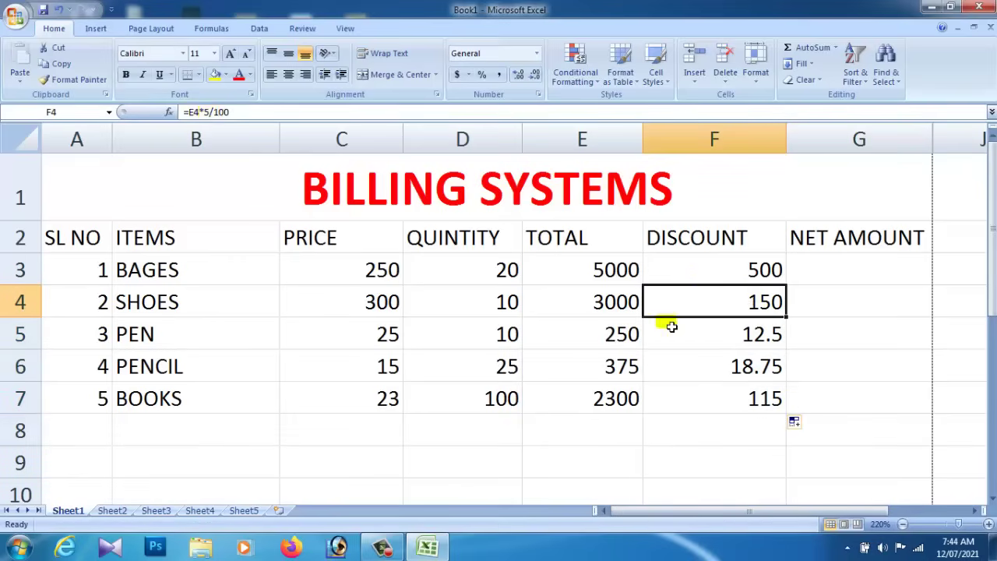
left_click(701, 342)
left_click(256, 112)
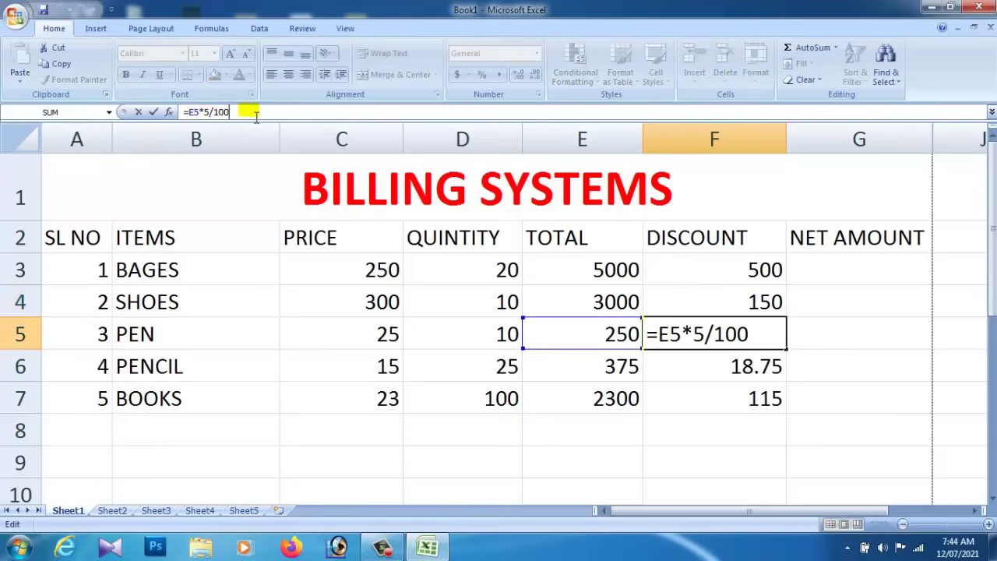
left_click(747, 363)
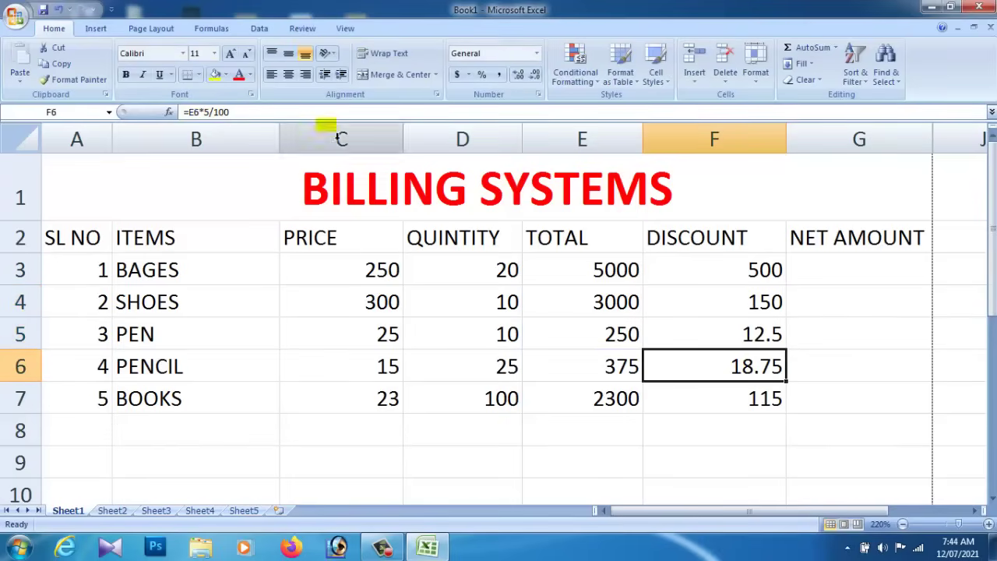
left_click(240, 116)
Change the BOOKS discount in cell F7 to 10 percent with the formula =E7*10/100
left_click(696, 403)
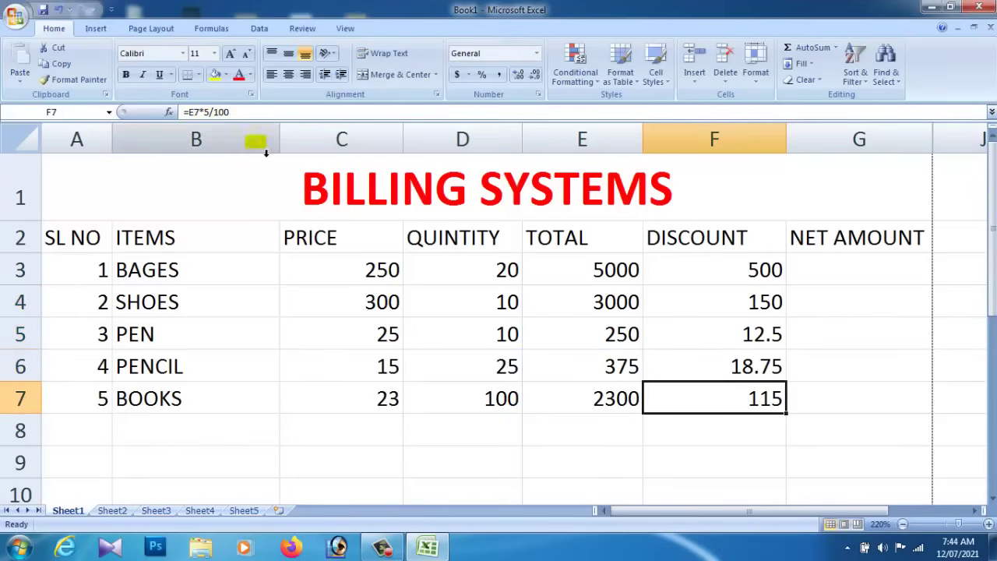
left_click(243, 120)
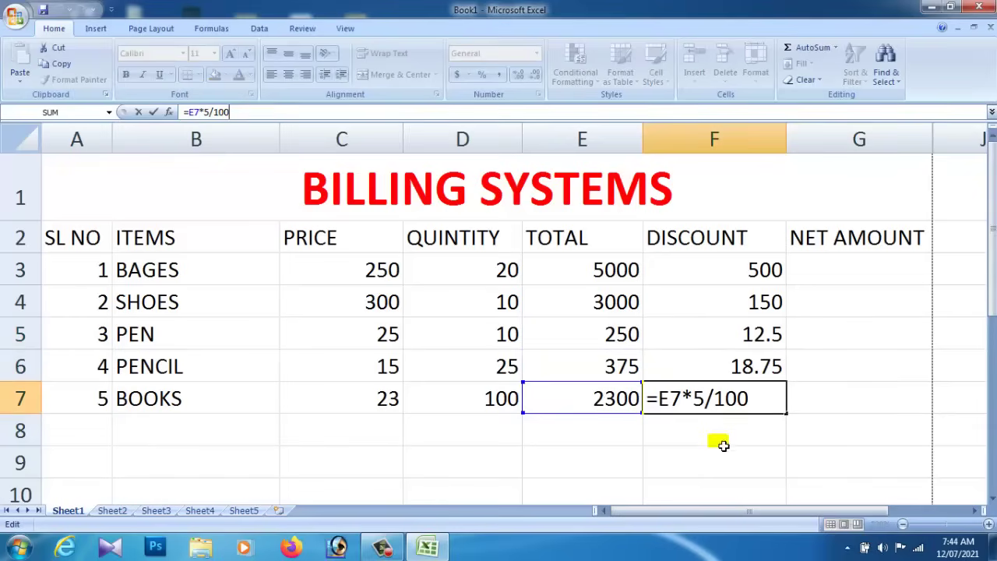
left_click(703, 399)
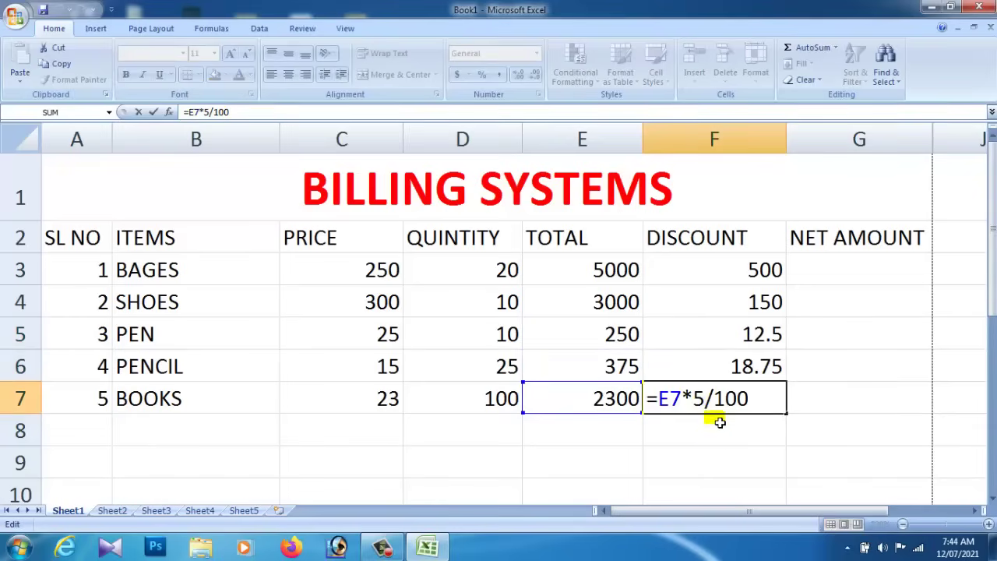
key("BackSpace")
type("10")
left_click(716, 451)
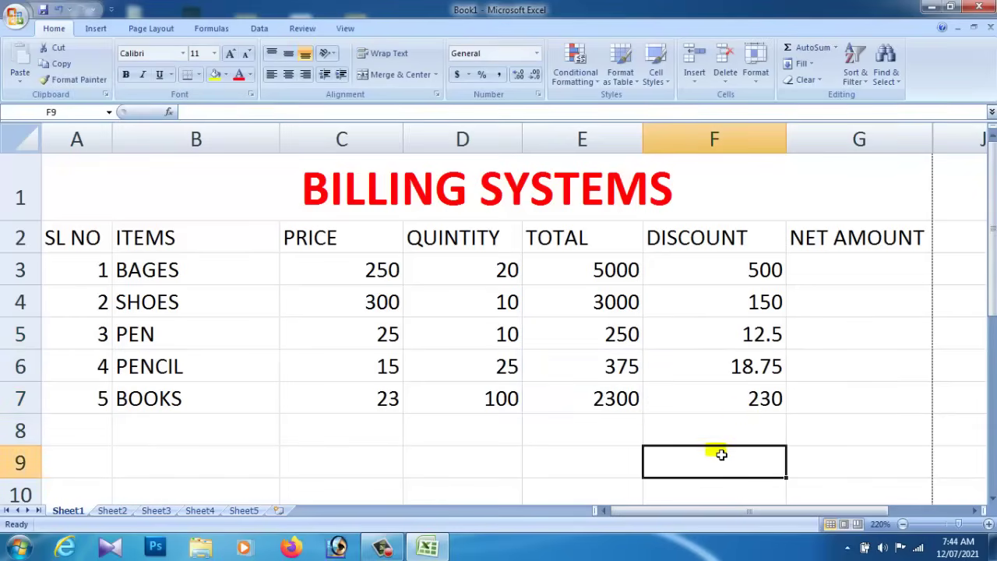
Try filling the BOOKS discount formula from cell F7 up to cell F3, and undo the fill
left_click(754, 405)
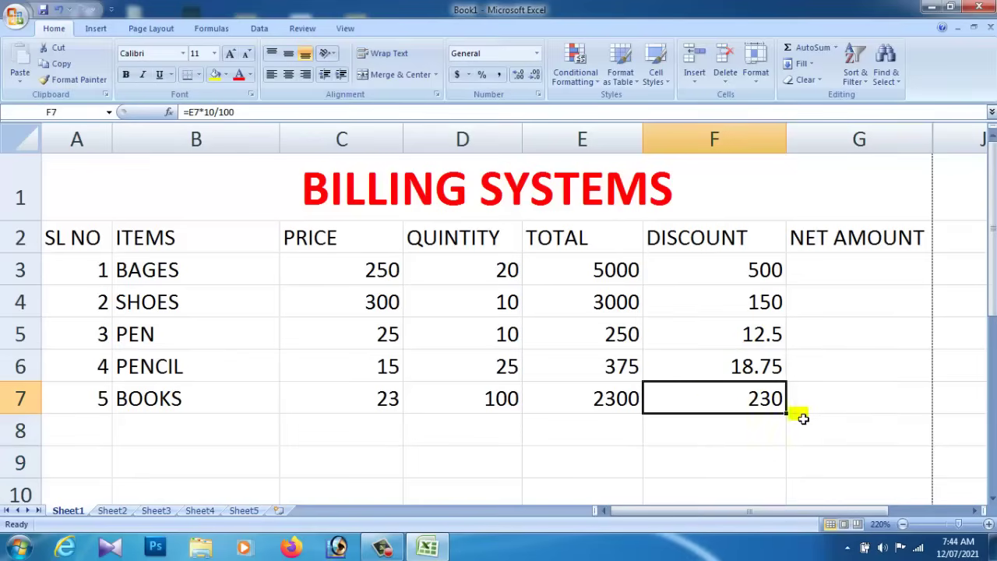
left_click_drag(785, 413, 767, 269)
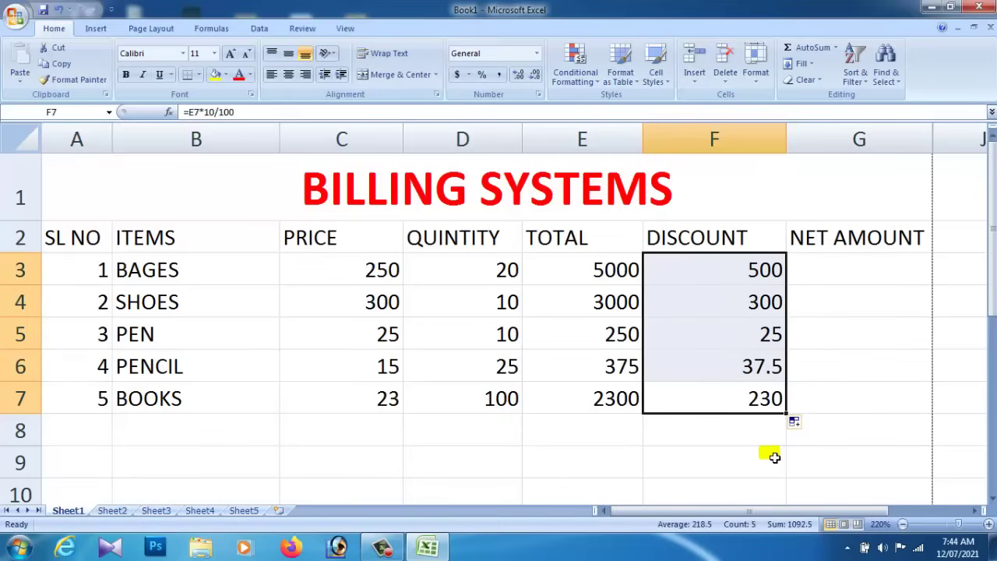
key("ctrl+z")
left_click(749, 467)
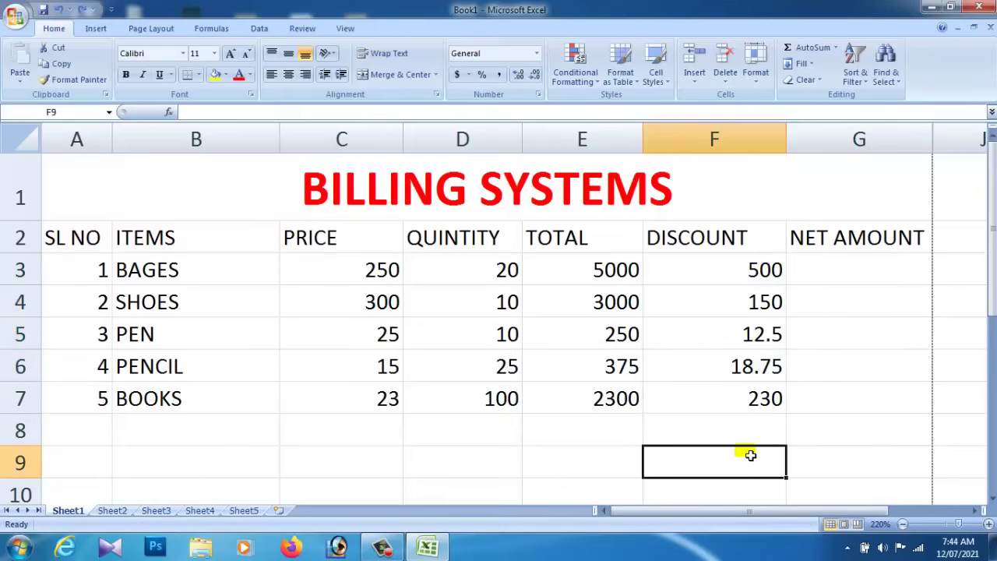
Calculate the BAGES net amount in cell G3 by subtracting the discount from the total with the formula =E3-F3
left_click(826, 267)
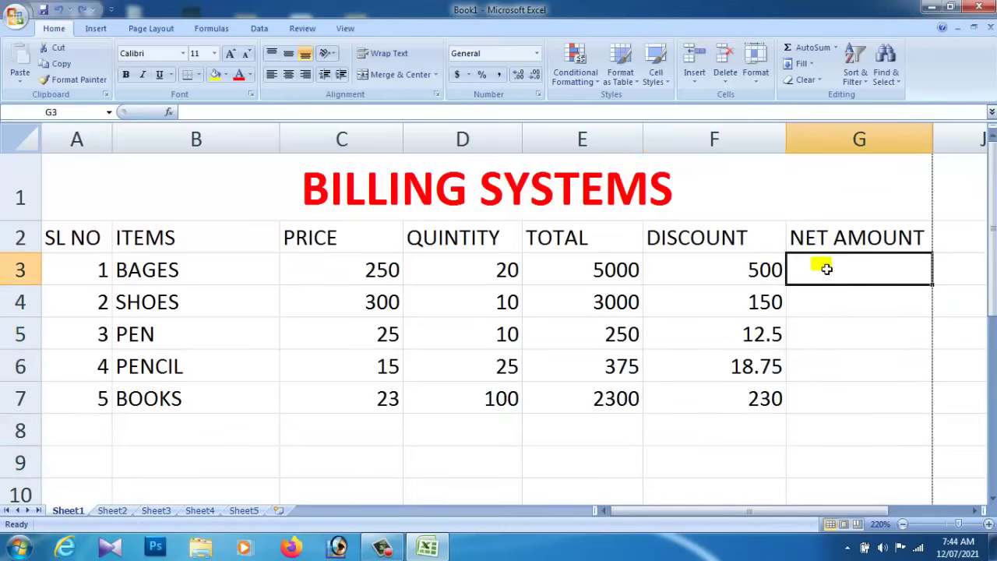
left_click(606, 270)
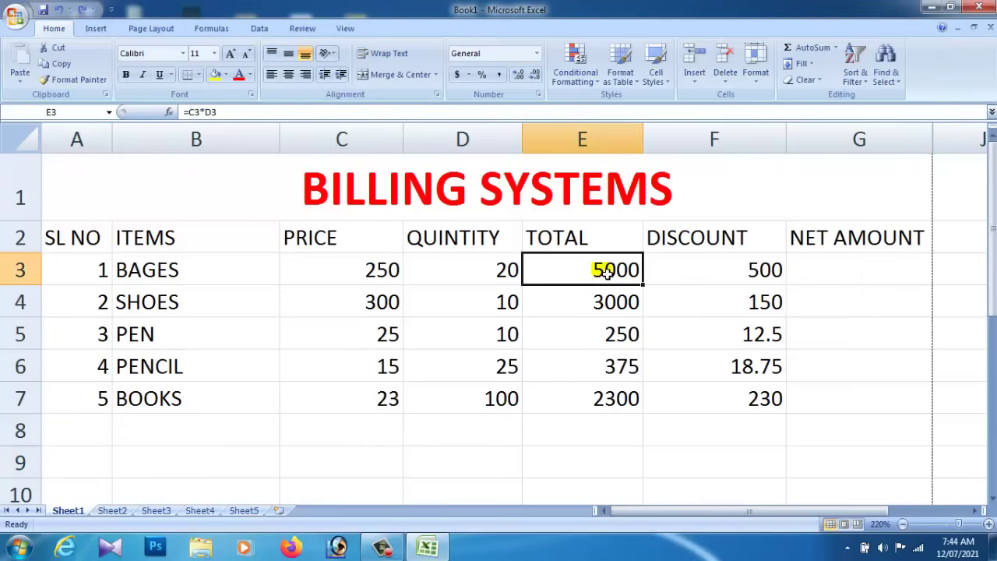
left_click(730, 269)
left_click(595, 277)
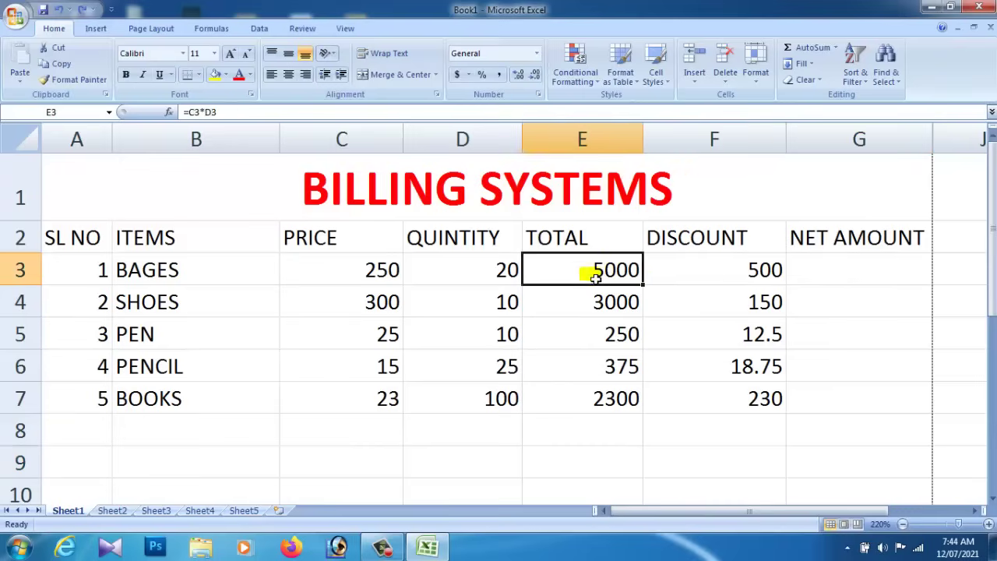
left_click(714, 276)
left_click(841, 278)
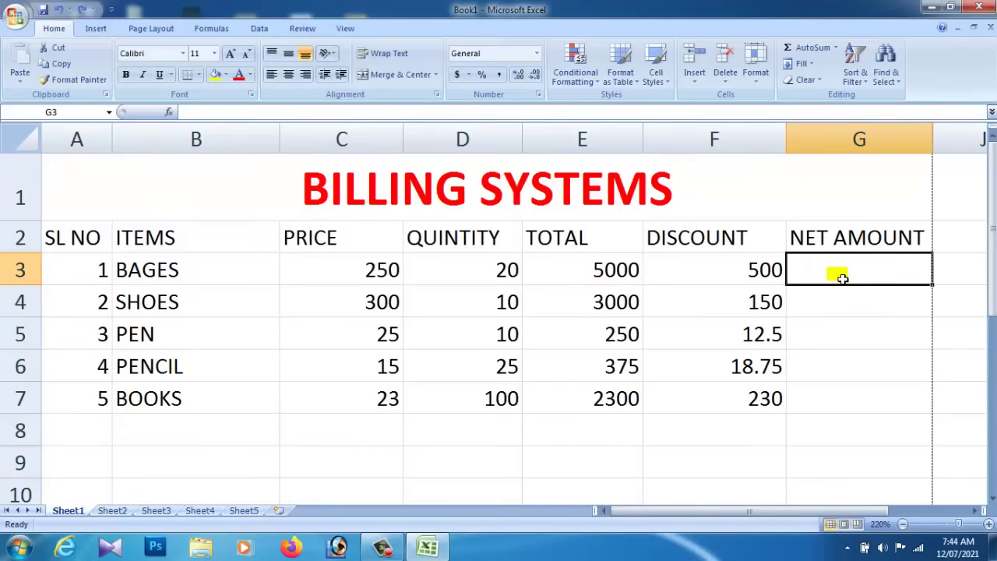
type("=")
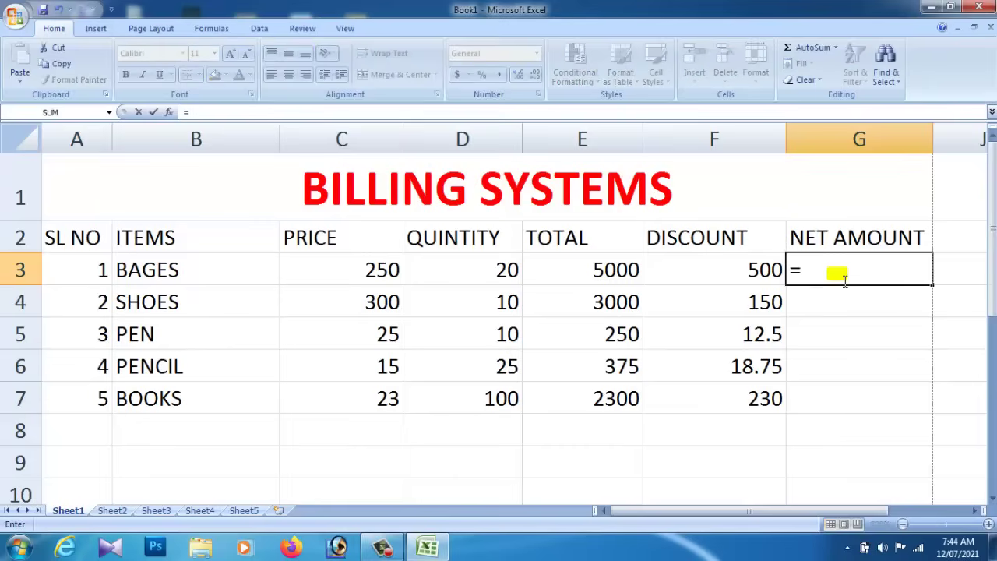
left_click(623, 270)
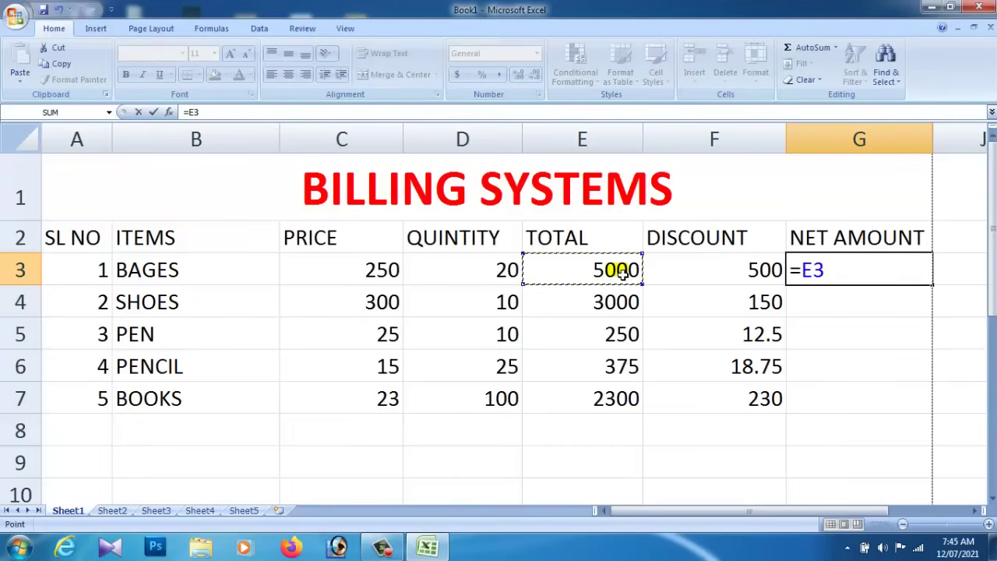
type("-")
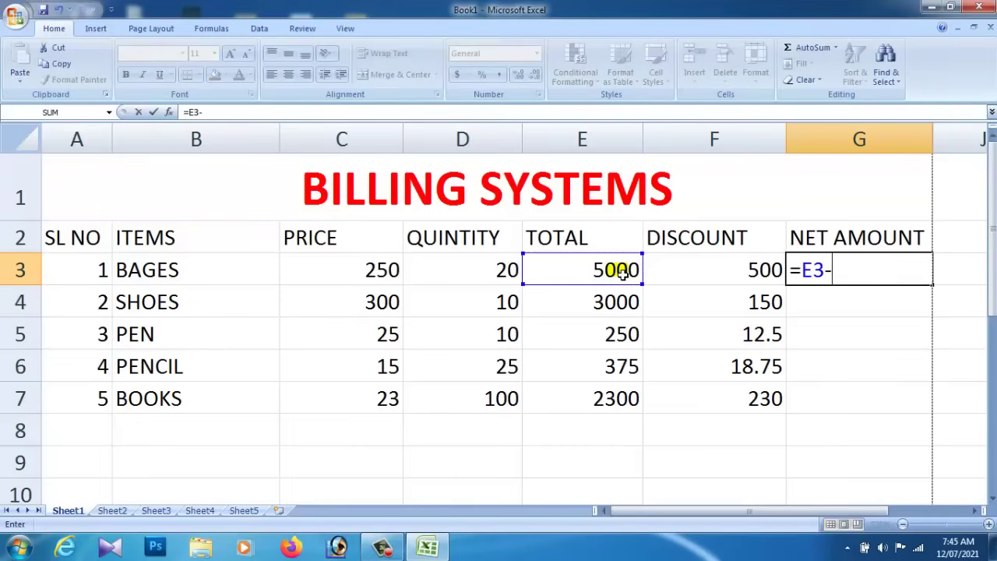
left_click(752, 278)
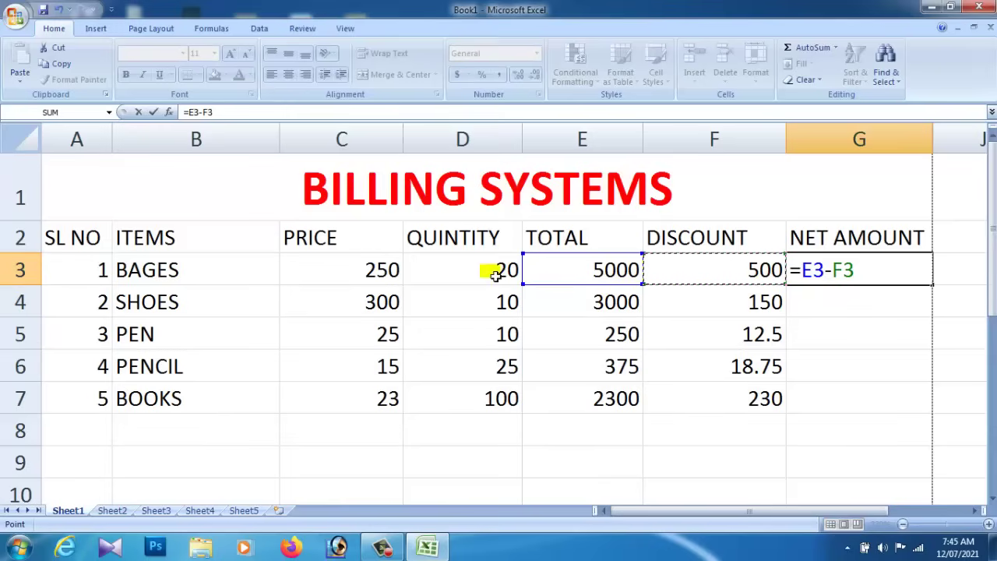
key("Return")
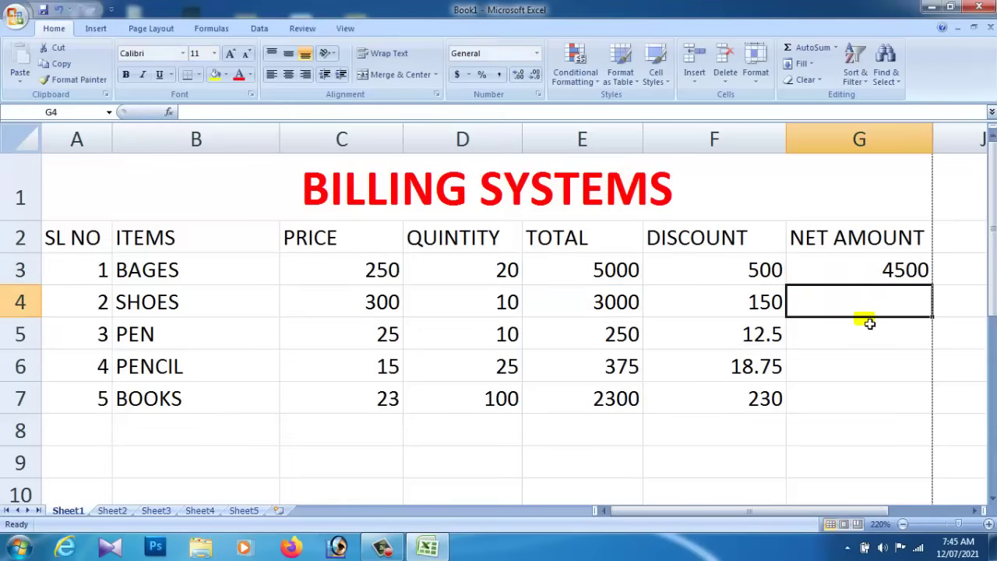
Calculate the SHOES net amount in cell G4 with the formula =E4-F4
type("=")
left_click(604, 304)
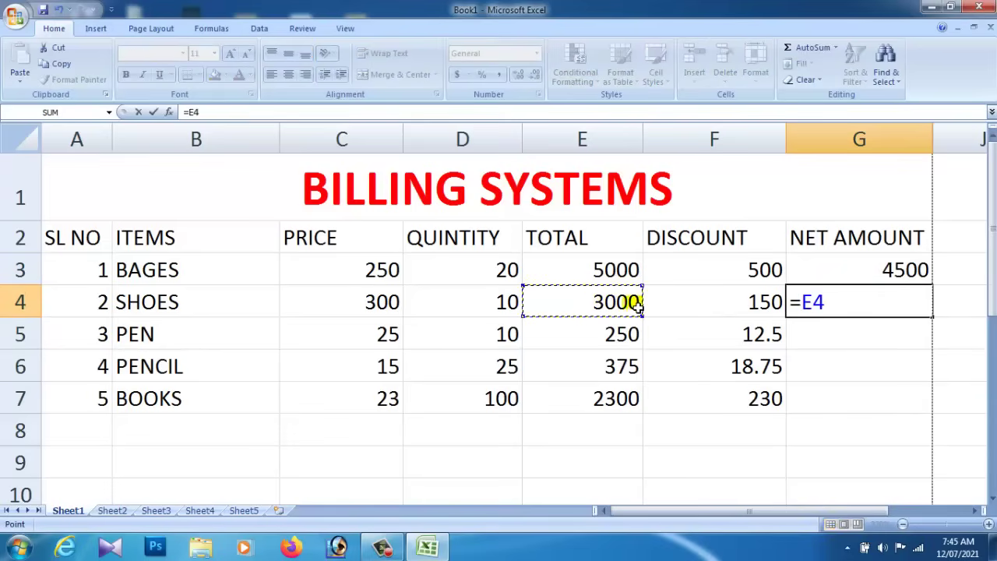
type("-")
left_click(742, 313)
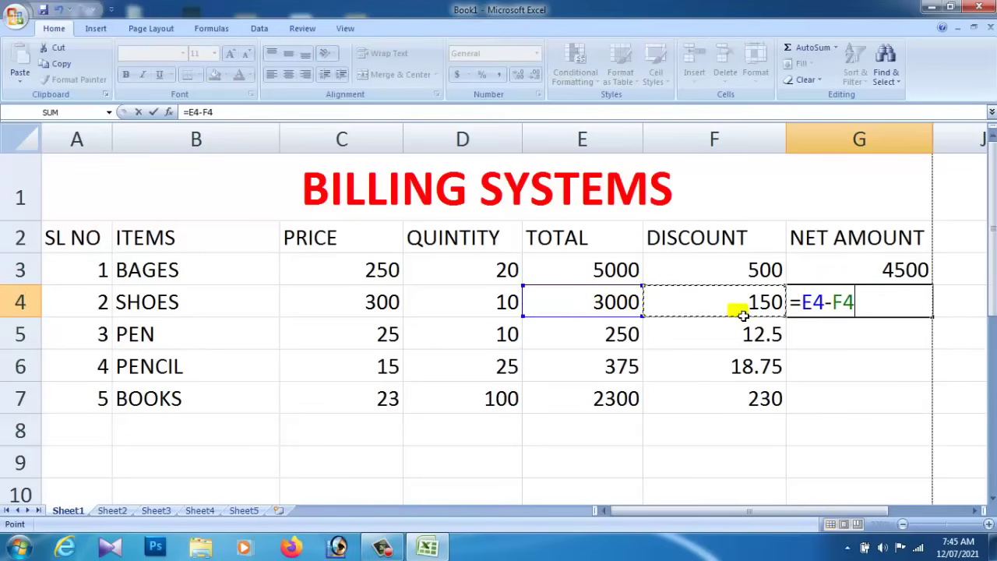
key("Return")
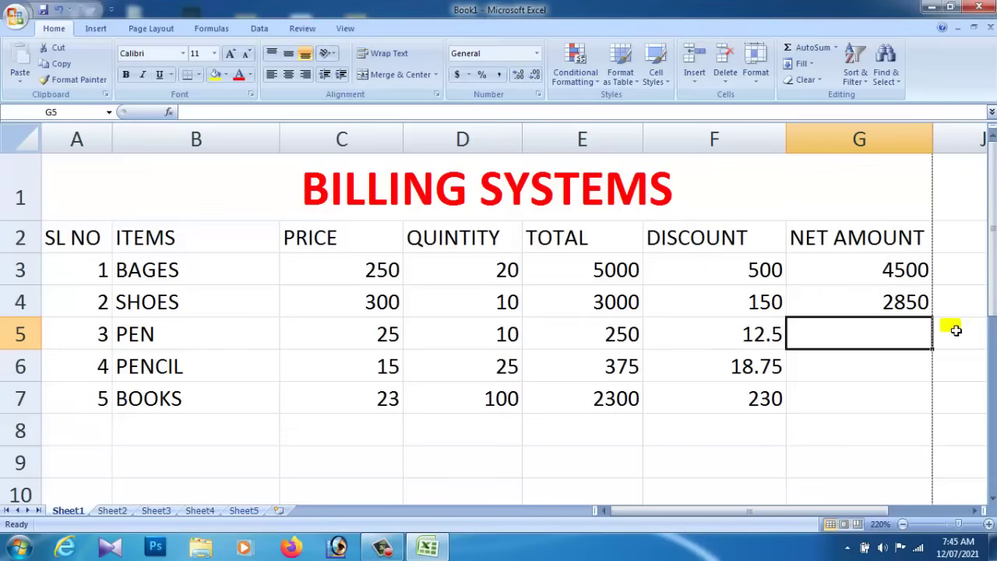
Fill the SHOES net amount formula from cell G4 down to cell G7 for the remaining items
left_click(908, 313)
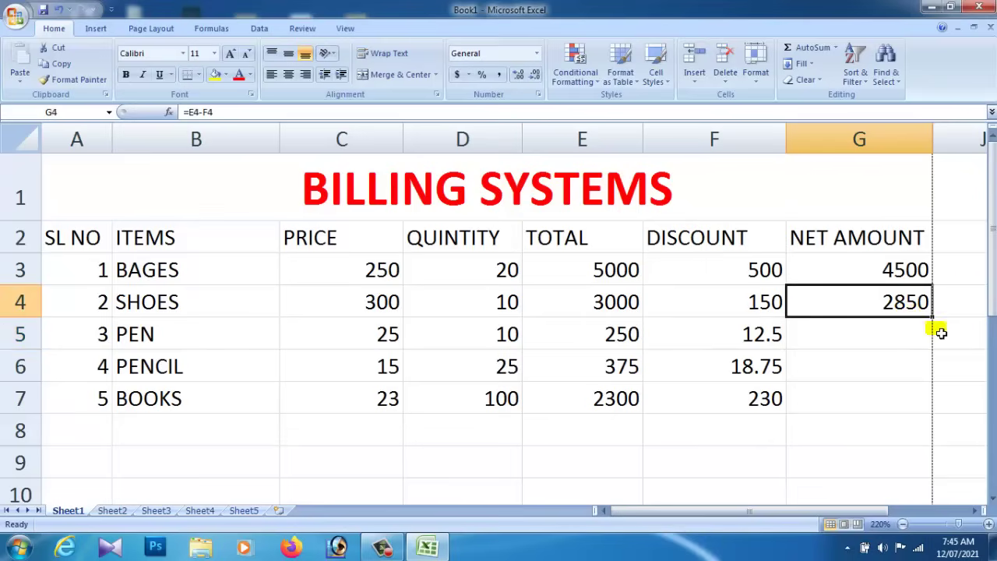
left_click_drag(935, 319, 934, 411)
left_click(852, 450)
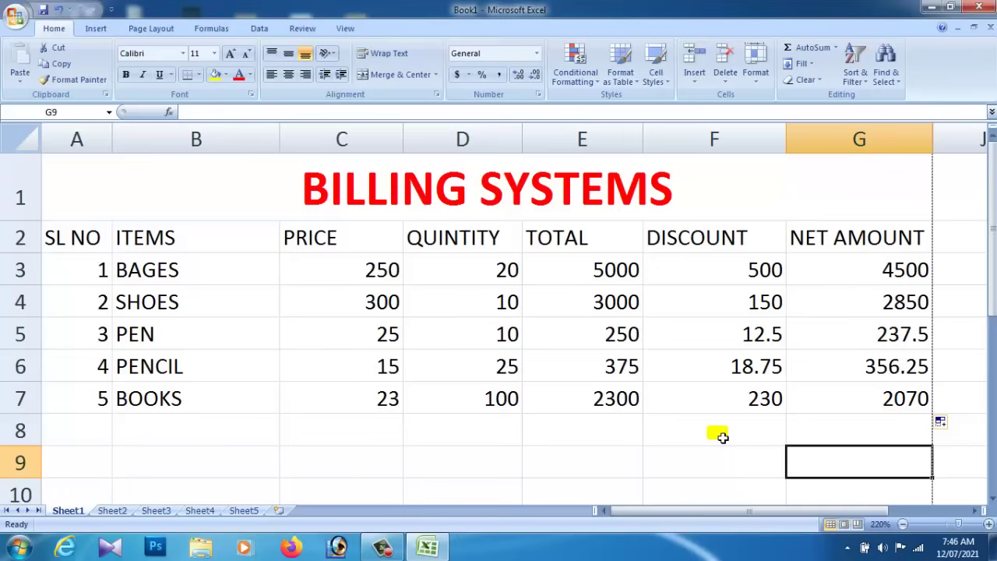
left_click(483, 432)
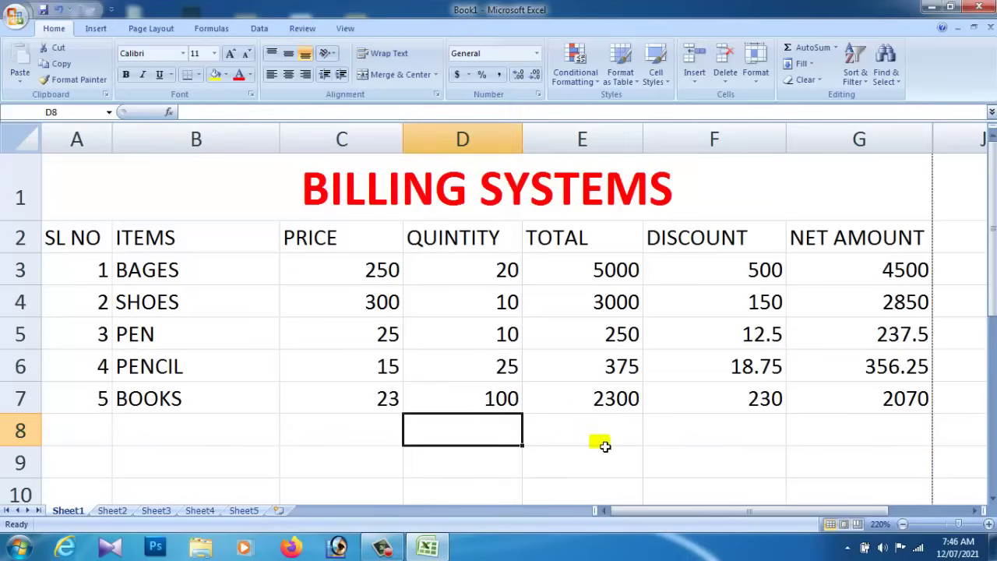